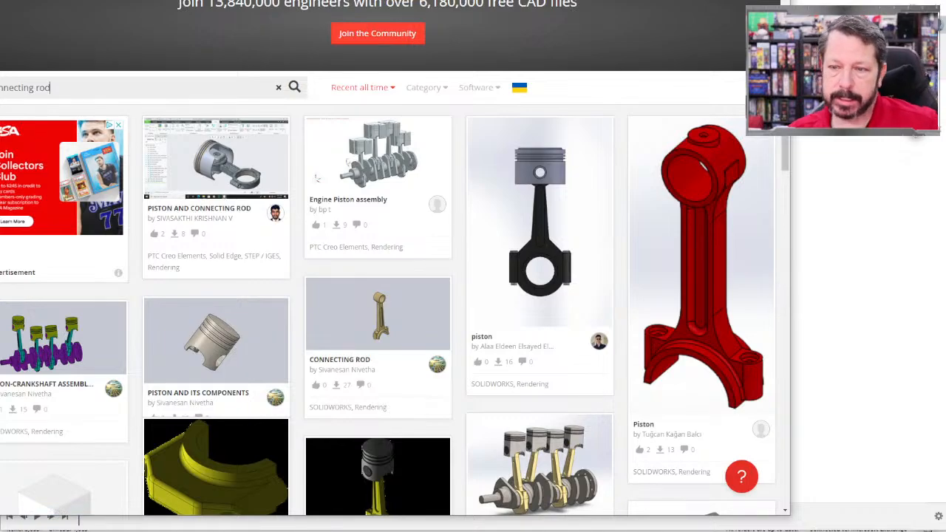
Switch to Autodesk Fusion and start a new sketch on the vertical XY origin plane.
{"action": "key", "text": "alt+Tab"}
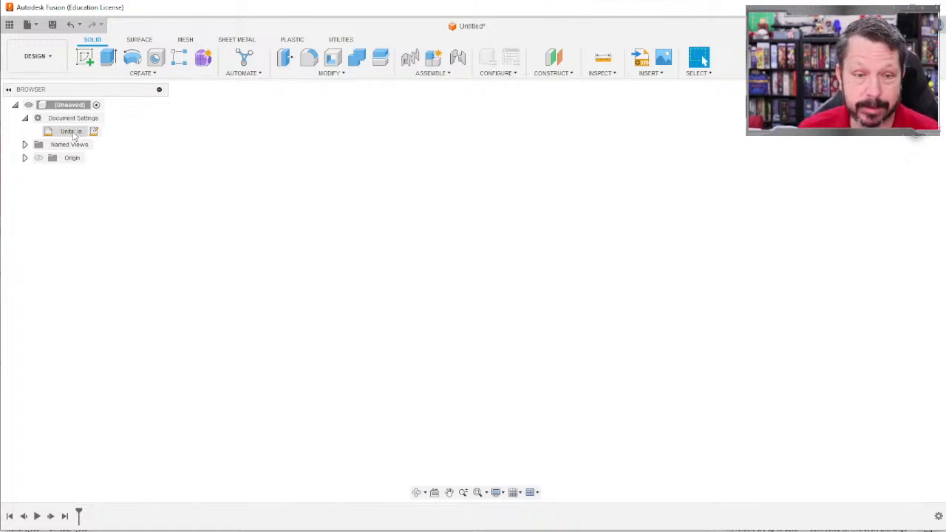
{"action": "left_click", "coordinate": [86, 59]}
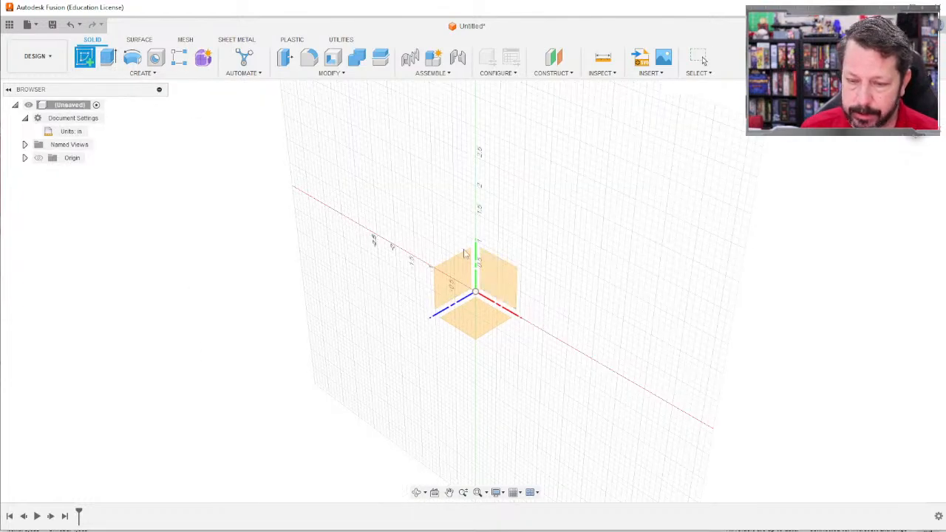
{"action": "left_click", "coordinate": [494, 288]}
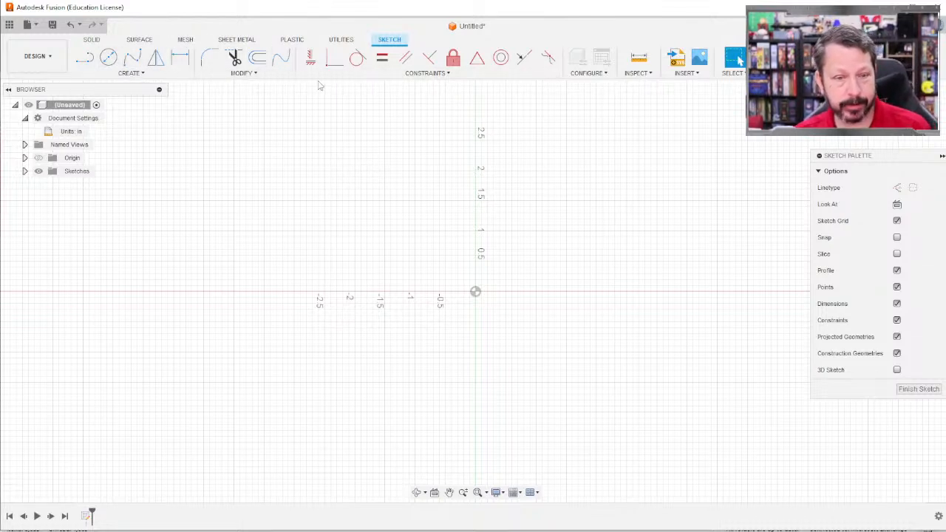
Draw a circle centred on the origin and set its diameter to 2.1 in.
{"action": "left_click", "coordinate": [110, 59]}
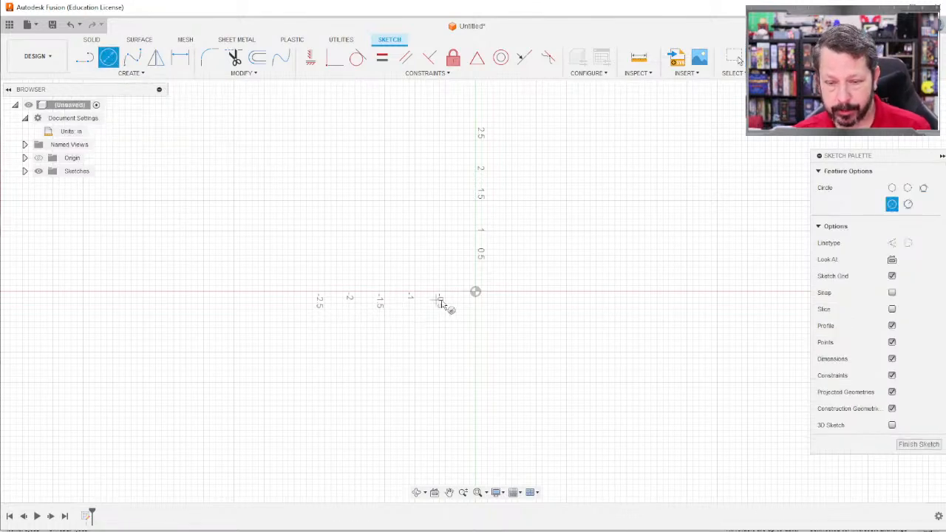
{"action": "left_click", "coordinate": [476, 292]}
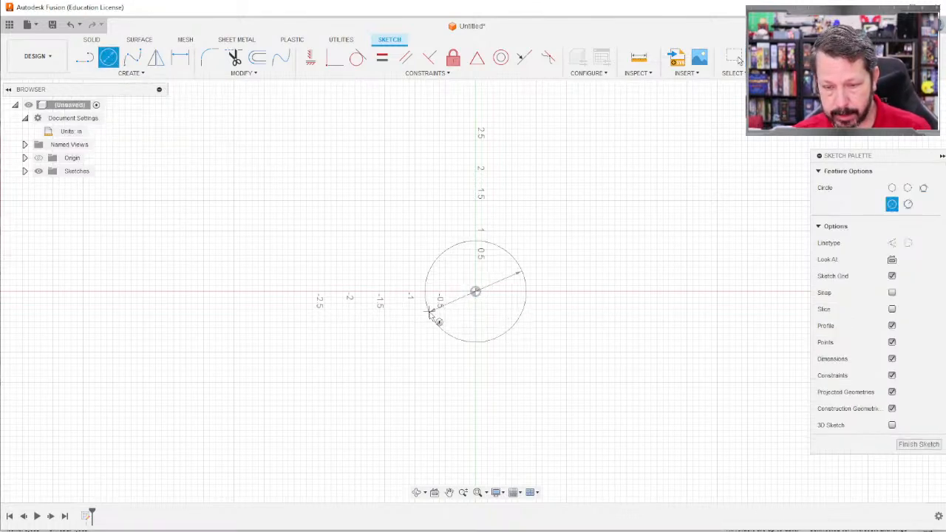
{"action": "left_click", "coordinate": [429, 313]}
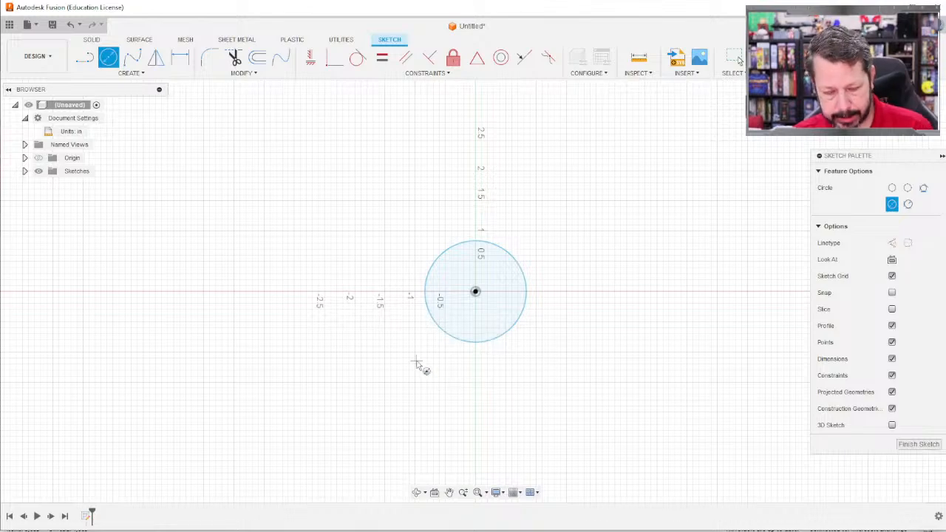
{"action": "key", "text": "r"}
{"action": "left_click", "coordinate": [439, 331]}
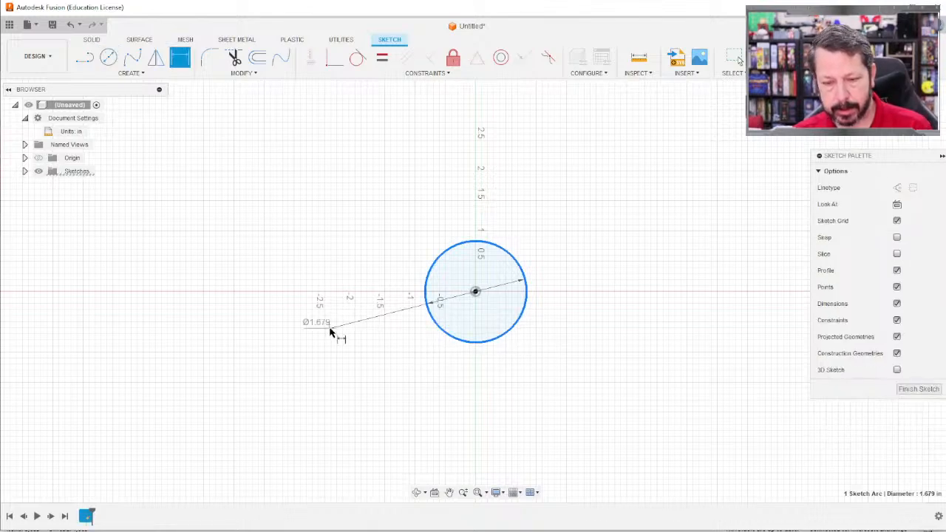
{"action": "left_click", "coordinate": [331, 331]}
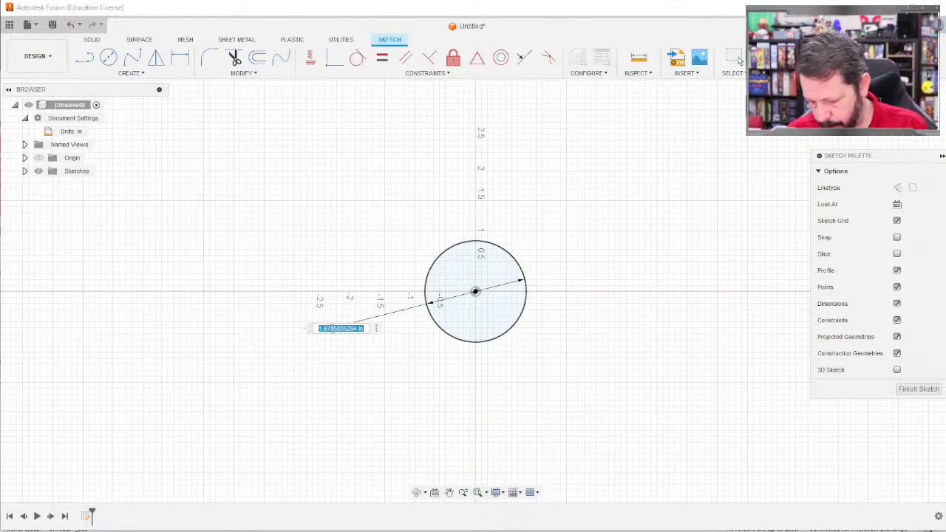
{"action": "type", "text": "2.1"}
{"action": "key", "text": "Return"}
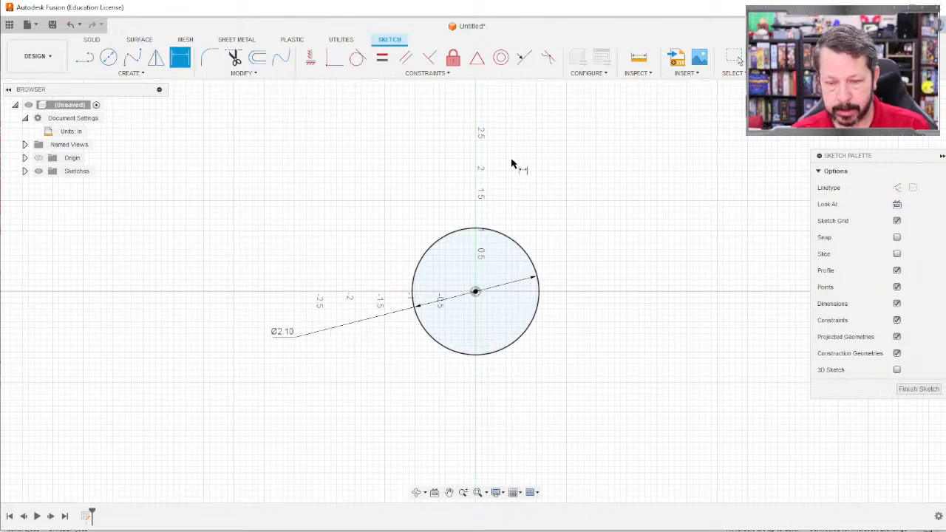
Draw a smaller circle about 1.2 in across on the vertical axis, about 4.5 in above the origin.
{"action": "scroll", "coordinate": [499, 174], "scroll_direction": "down", "scroll_amount": 3}
{"action": "scroll", "coordinate": [503, 159], "scroll_direction": "up", "scroll_amount": 1}
{"action": "middle_click_drag", "start_coordinate": [509, 111], "coordinate": [460, 251]}
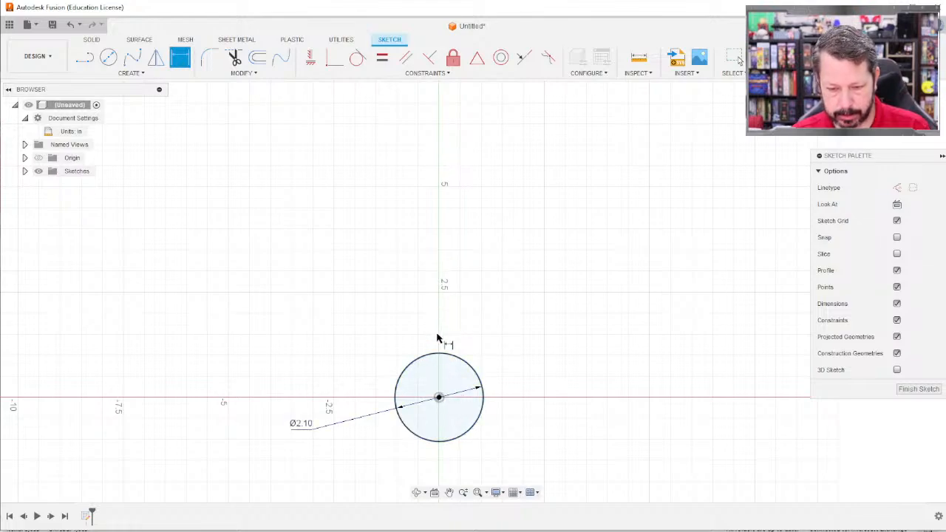
{"action": "key", "text": "Escape"}
{"action": "key", "text": "c"}
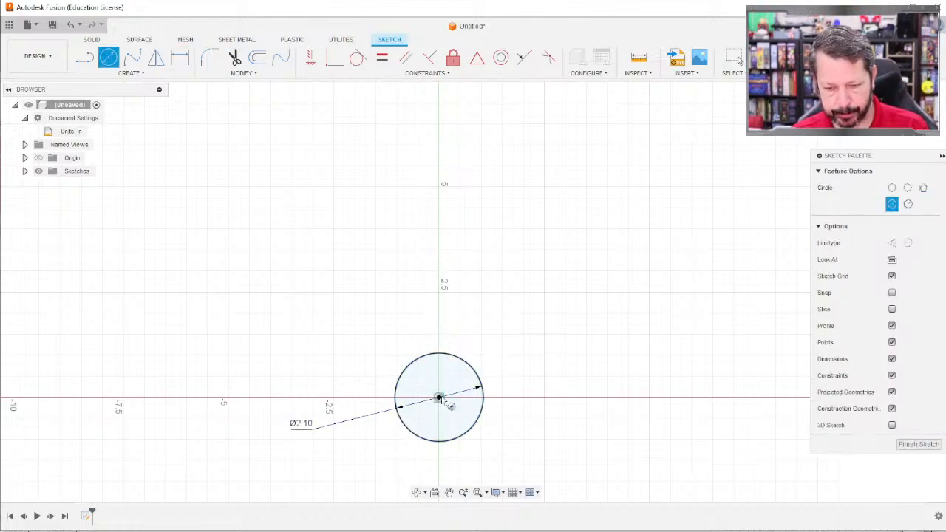
{"action": "left_click", "coordinate": [439, 207]}
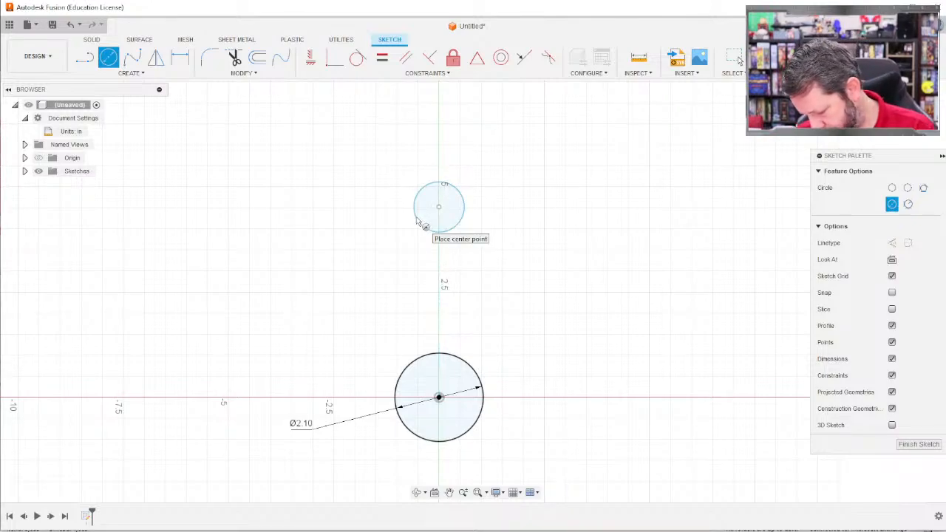
{"action": "key", "text": "Escape"}
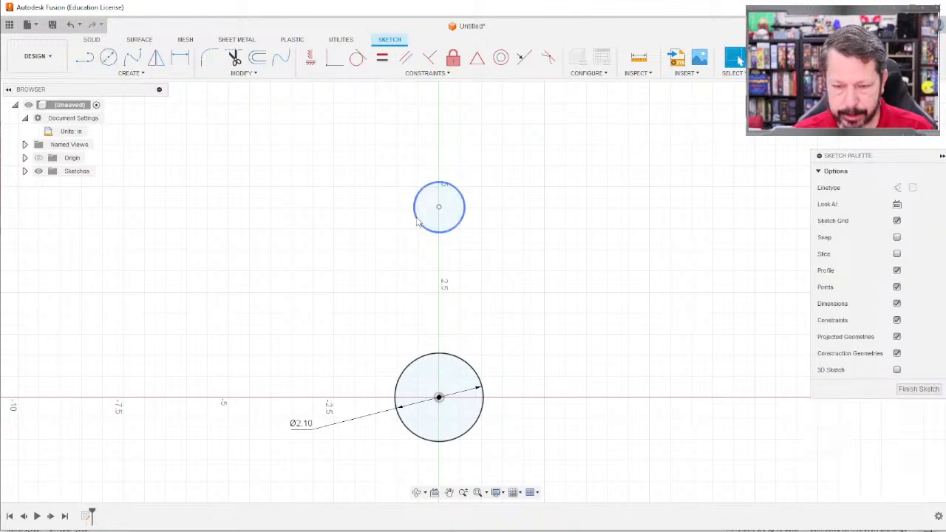
Set the vertical distance between the centres of the two circles to 5.7 in.
{"action": "key", "text": "r"}
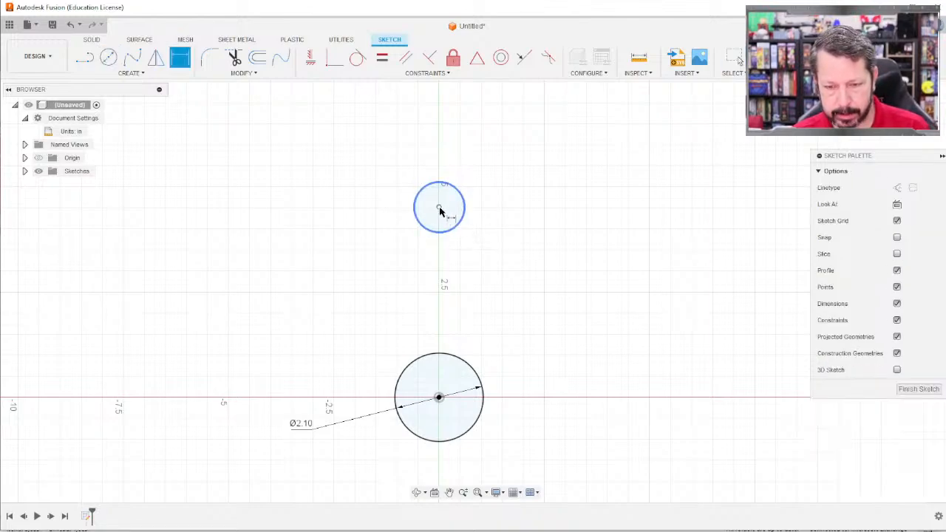
{"action": "left_click", "coordinate": [439, 398]}
{"action": "left_click", "coordinate": [534, 300]}
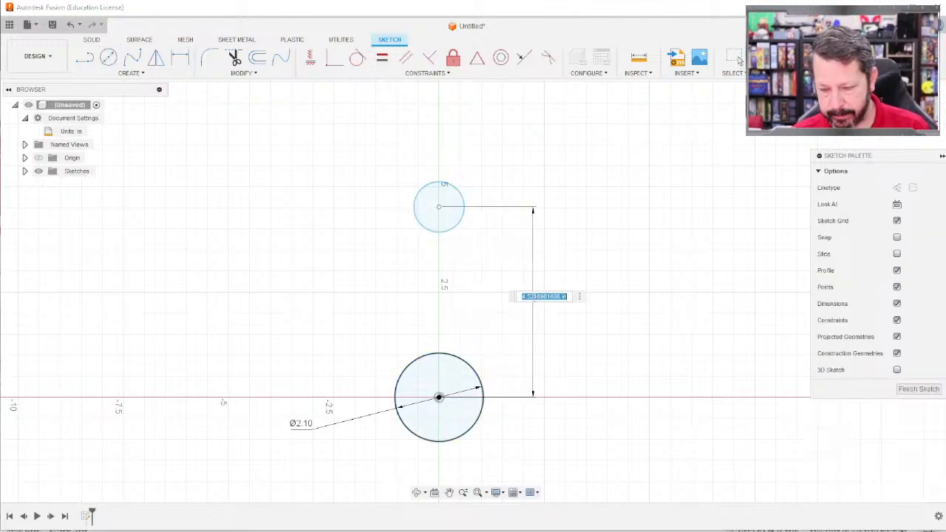
{"action": "type", "text": "5.7"}
{"action": "key", "text": "Return"}
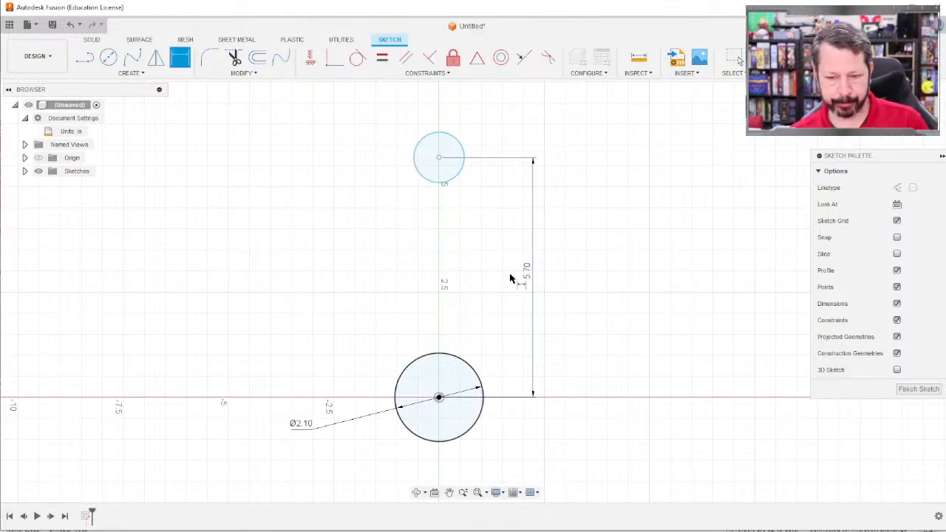
Draw a larger circle concentric with the upper circle and set its diameter to 1.4 in.
{"action": "left_click", "coordinate": [108, 57]}
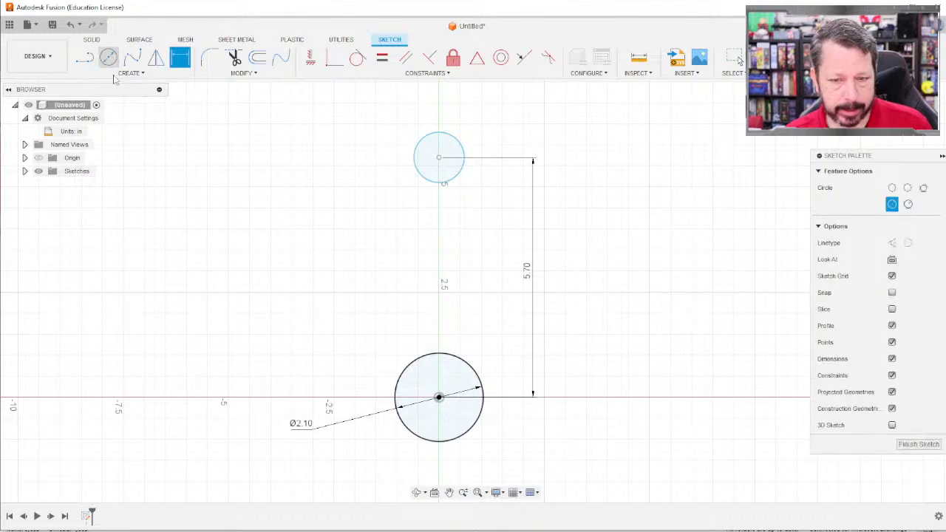
{"action": "left_click", "coordinate": [439, 158]}
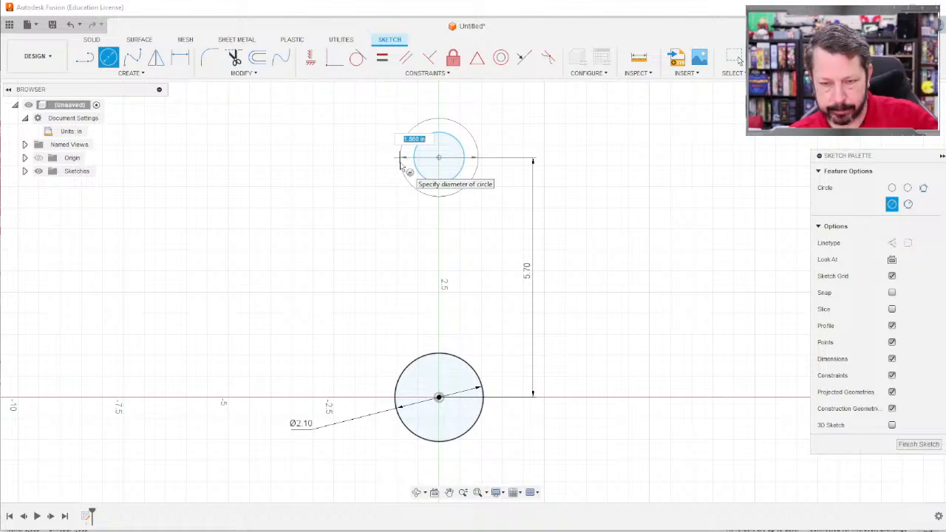
{"action": "left_click", "coordinate": [402, 164]}
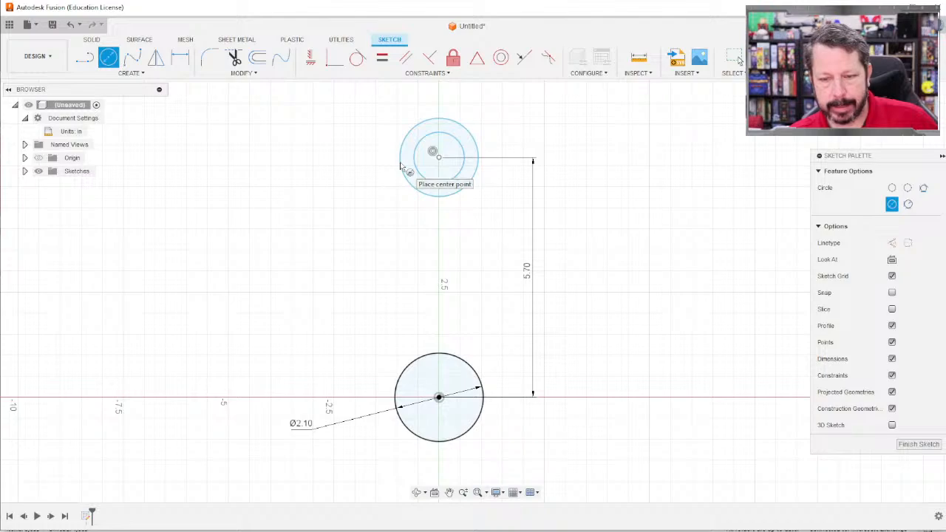
{"action": "key", "text": "d"}
{"action": "left_click", "coordinate": [401, 153]}
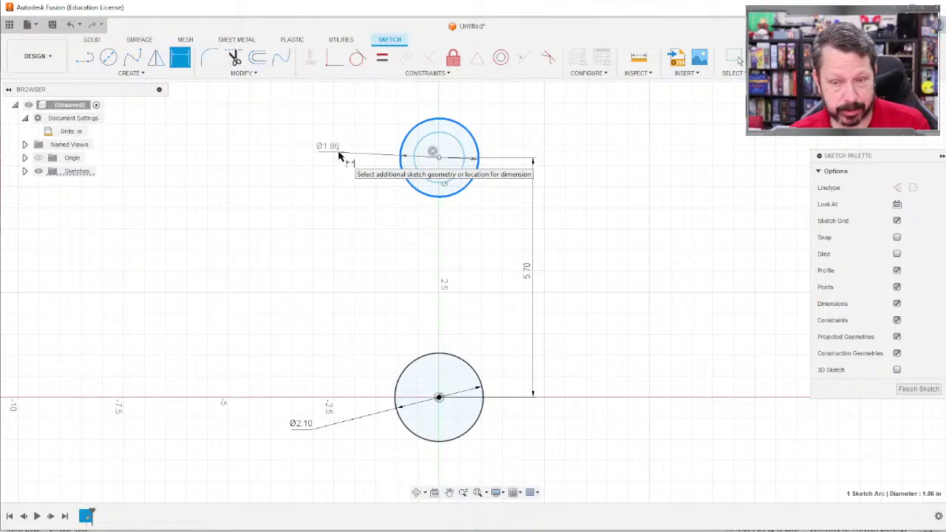
{"action": "left_click", "coordinate": [338, 155]}
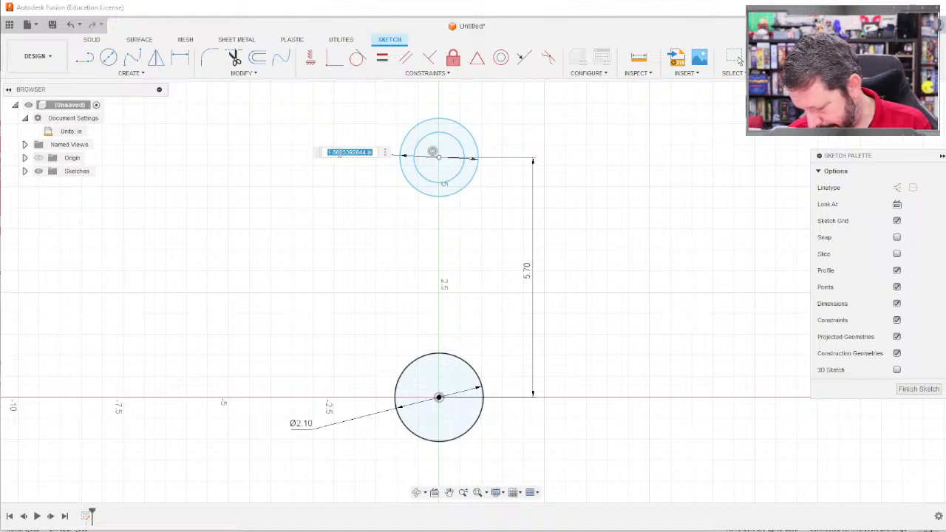
{"action": "type", "text": "1.4"}
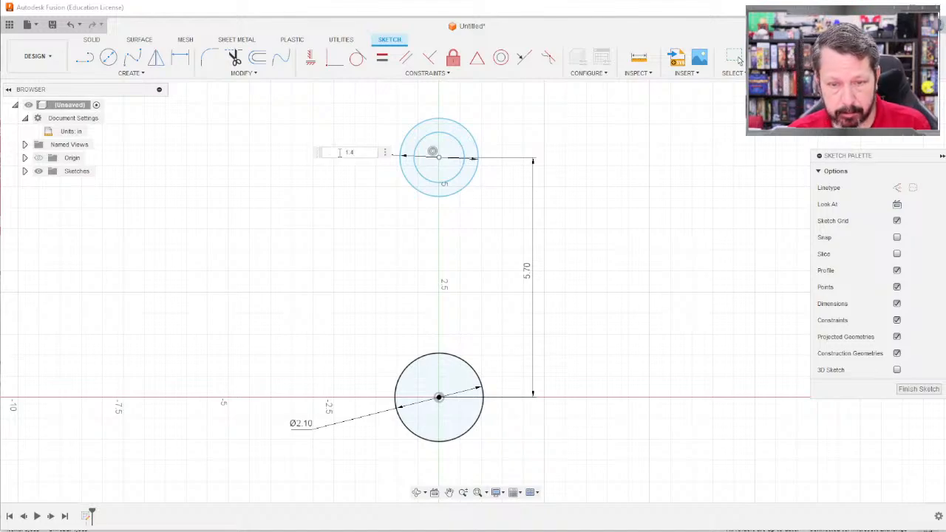
{"action": "key", "text": "Return"}
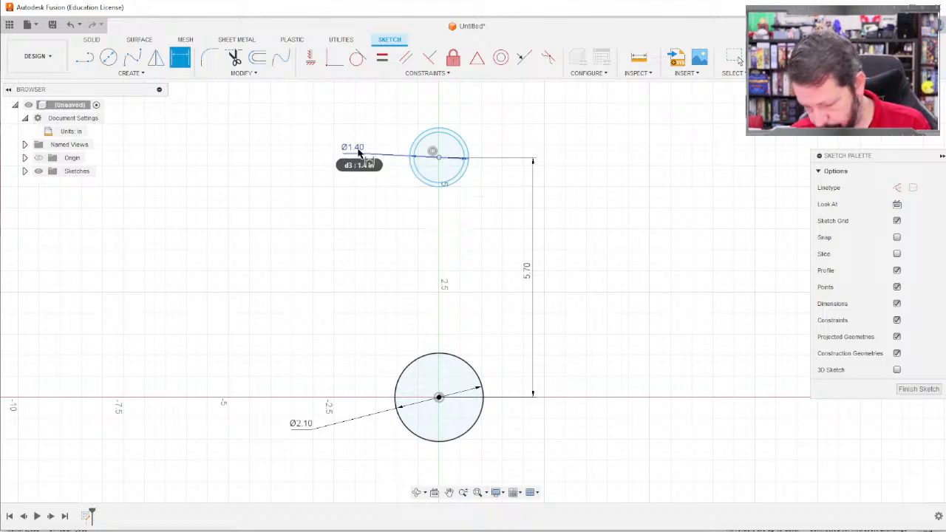
Set the diameter of the upper pair's inner circle to 0.9 in.
{"action": "left_click", "coordinate": [466, 157]}
{"action": "left_click", "coordinate": [503, 131]}
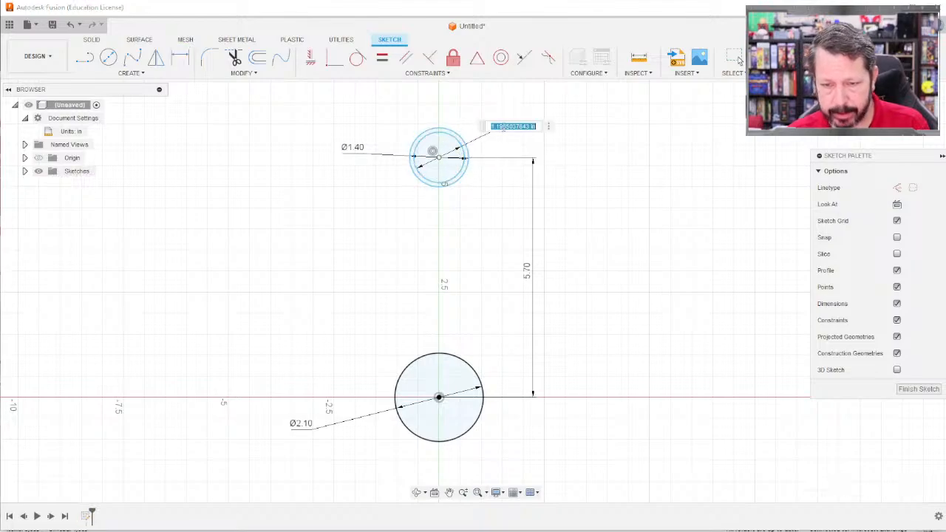
{"action": "type", "text": "0.9"}
{"action": "key", "text": "Return"}
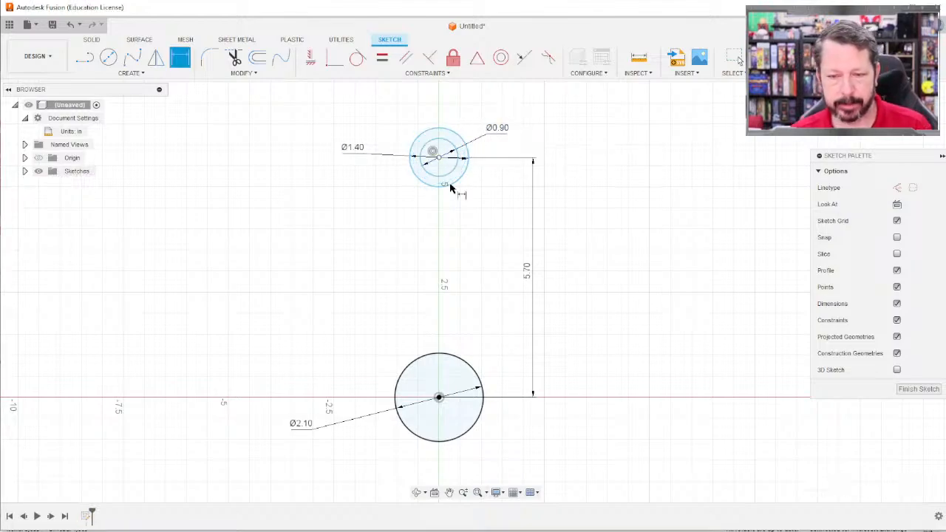
Draw an outer circle around the 2.1 in circle, centred on the origin, and set its diameter to 3.1 in.
{"action": "left_click", "coordinate": [108, 58]}
{"action": "left_click", "coordinate": [439, 398]}
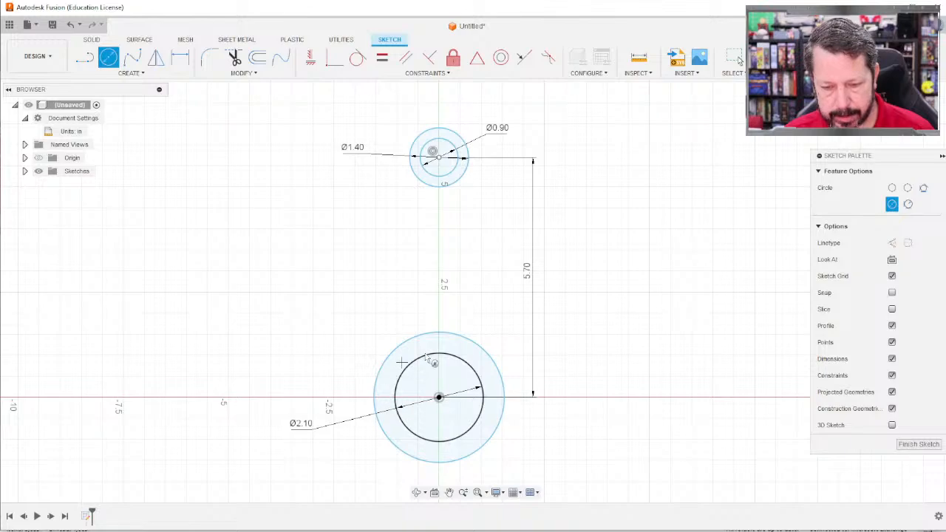
{"action": "key", "text": "d"}
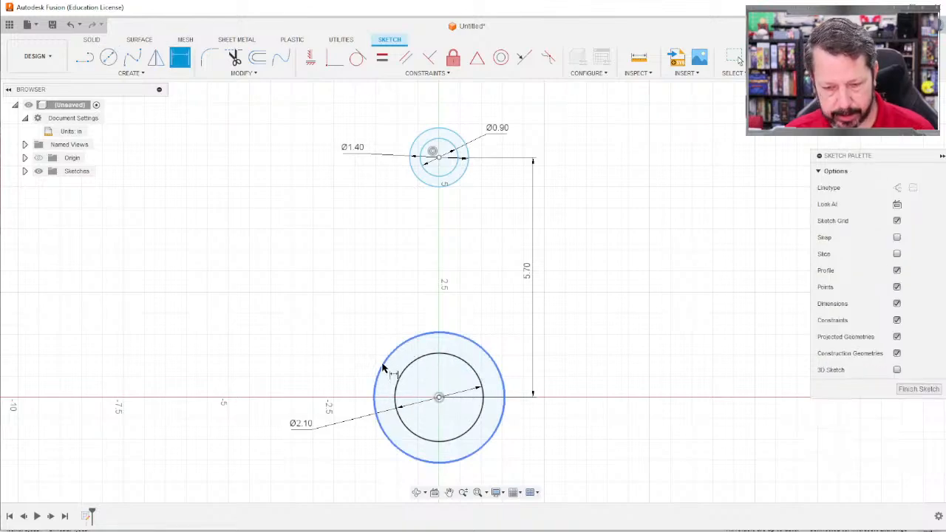
{"action": "left_click", "coordinate": [382, 367]}
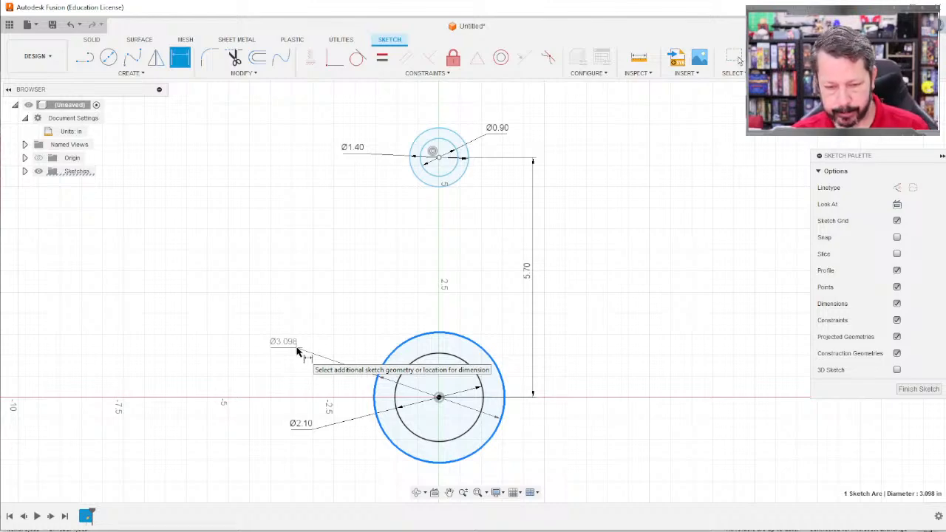
{"action": "left_click", "coordinate": [292, 344]}
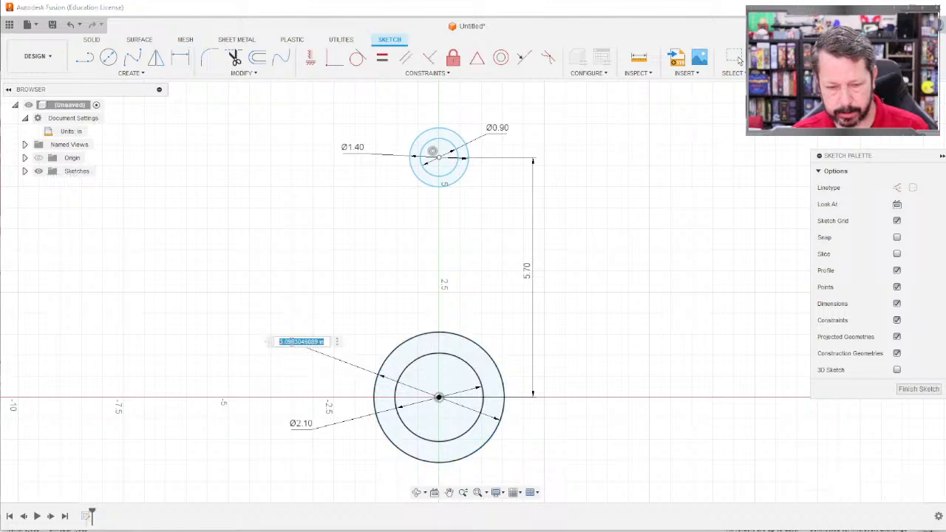
{"action": "type", "text": "3.1"}
{"action": "key", "text": "Return"}
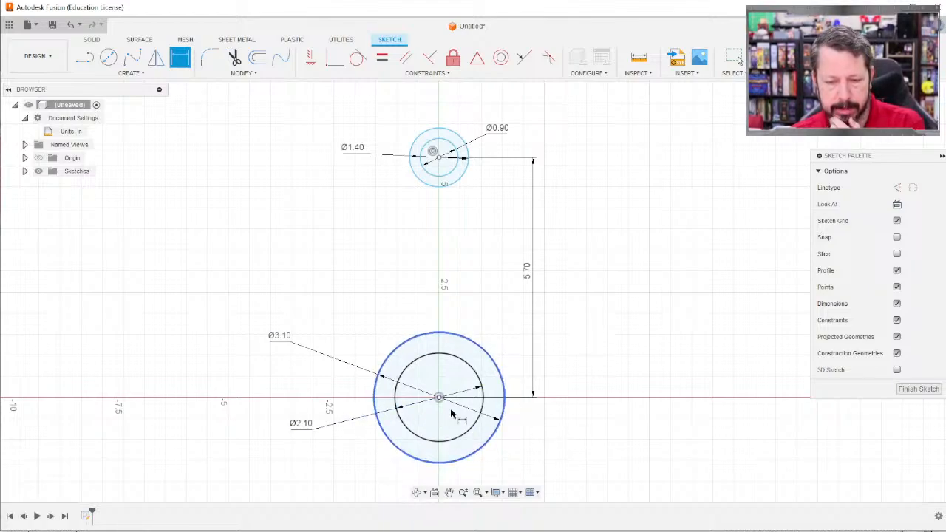
Draw a horizontal line through the origin that extends past both sides of the 3.1 in circle.
{"action": "key", "text": "l"}
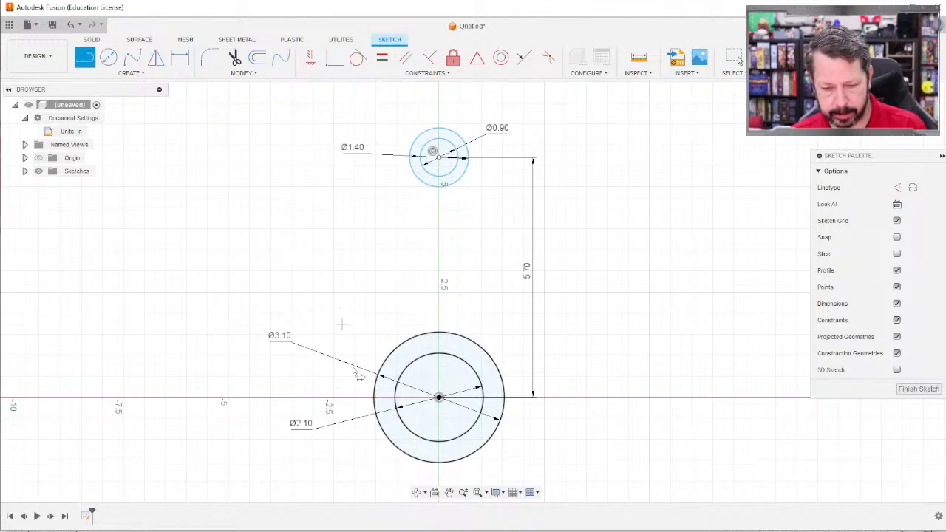
{"action": "left_click", "coordinate": [340, 398]}
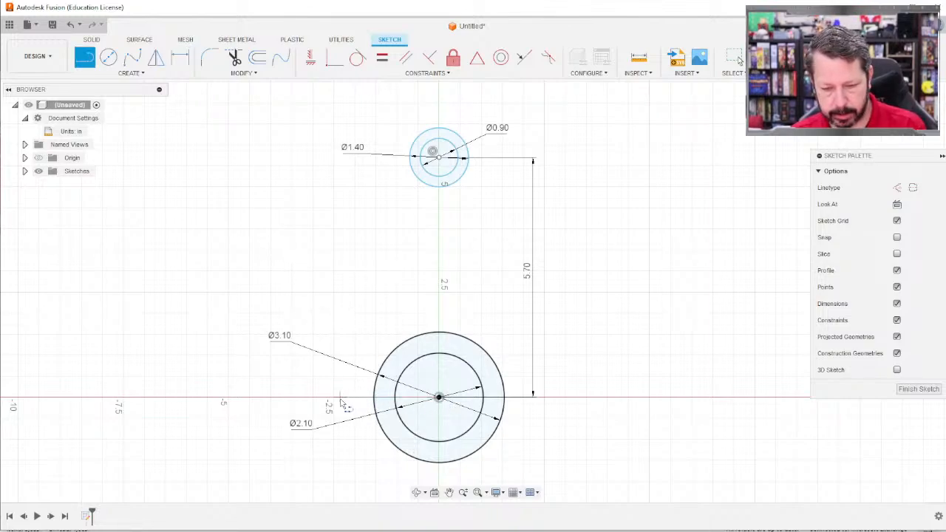
{"action": "left_click", "coordinate": [551, 397]}
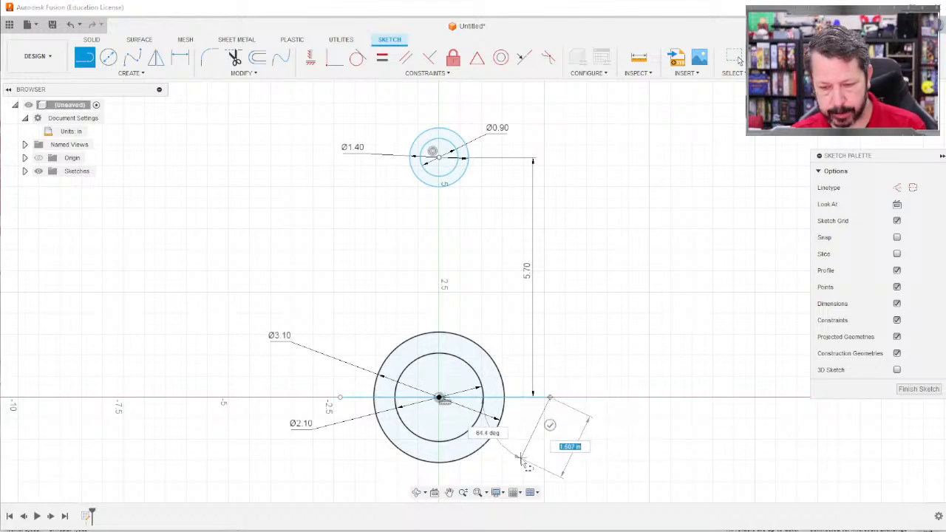
{"action": "key", "text": "Escape"}
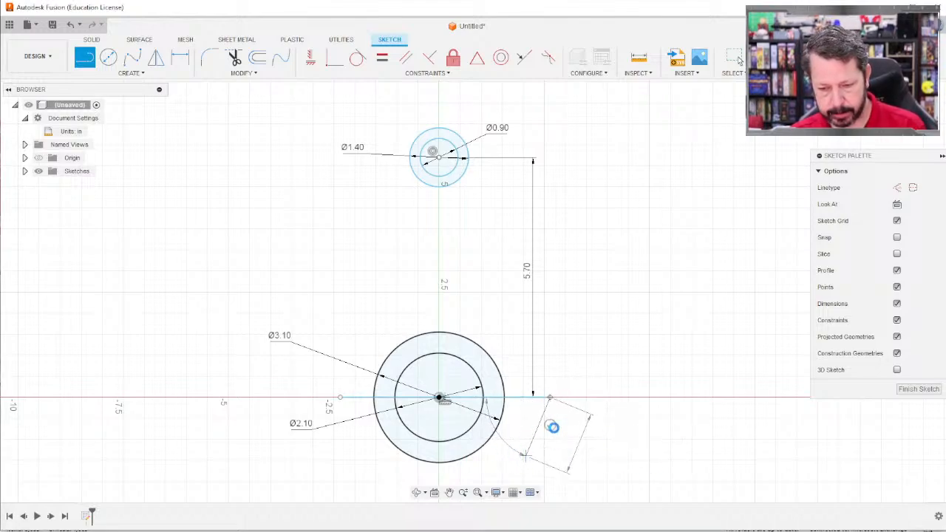
Trim away the lower halves of both big-end circles and the horizontal line inside and beyond them, leaving a closed half ring.
{"action": "key", "text": "t"}
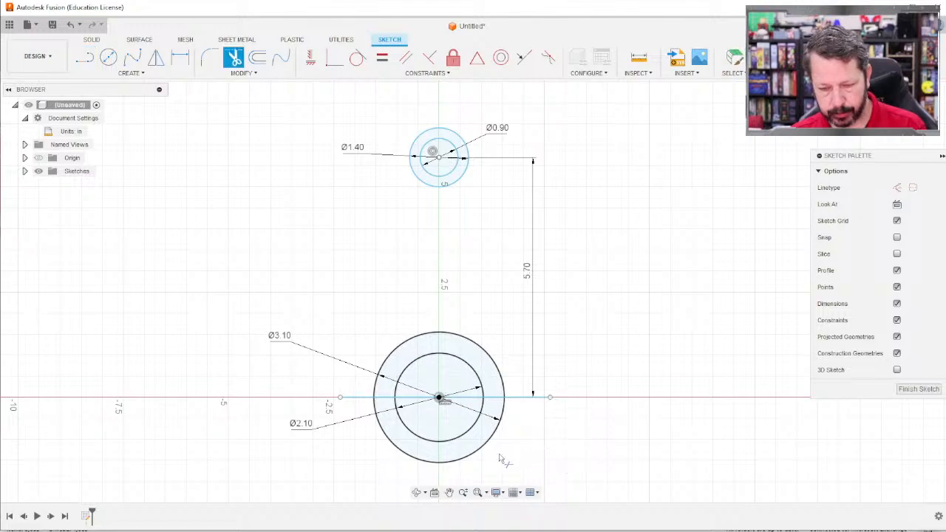
{"action": "left_click", "coordinate": [491, 446]}
{"action": "left_click", "coordinate": [465, 431]}
{"action": "left_click", "coordinate": [425, 399]}
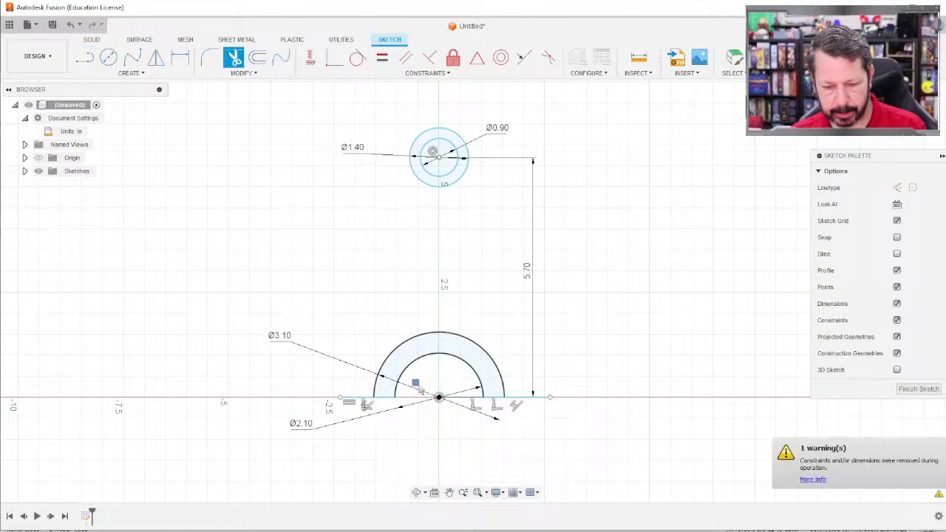
{"action": "left_click", "coordinate": [351, 399]}
{"action": "left_click", "coordinate": [523, 398]}
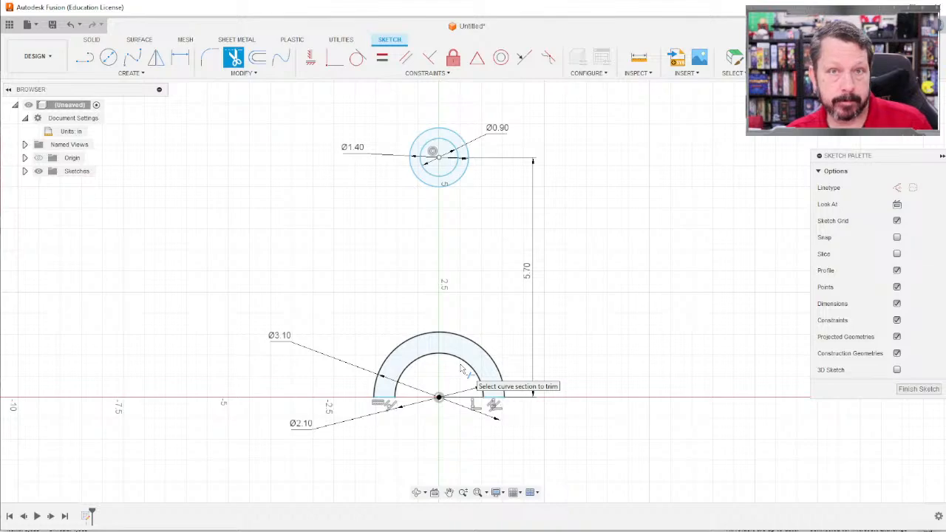
Draw a full circle centred on the origin that matches the 2.1 in inner arc, and finish the sketch.
{"action": "left_click", "coordinate": [108, 57]}
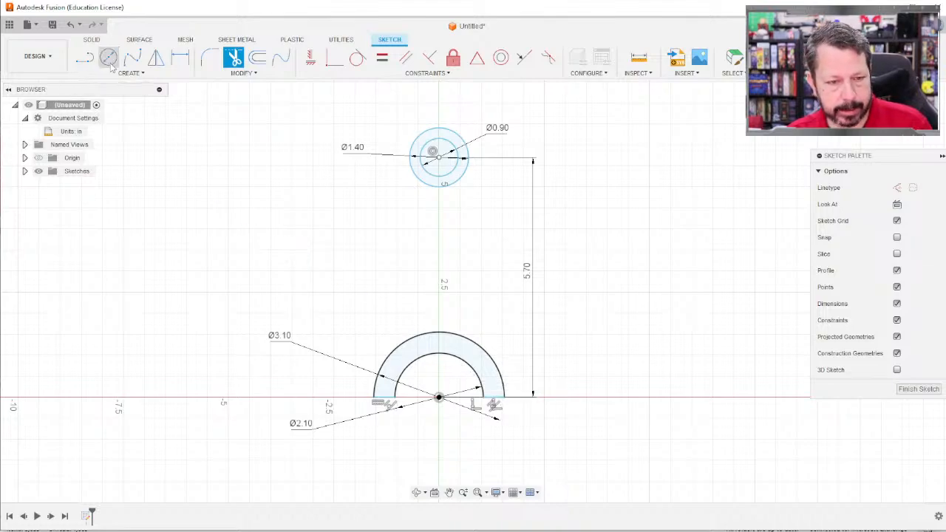
{"action": "left_click", "coordinate": [438, 397]}
{"action": "left_click", "coordinate": [397, 400]}
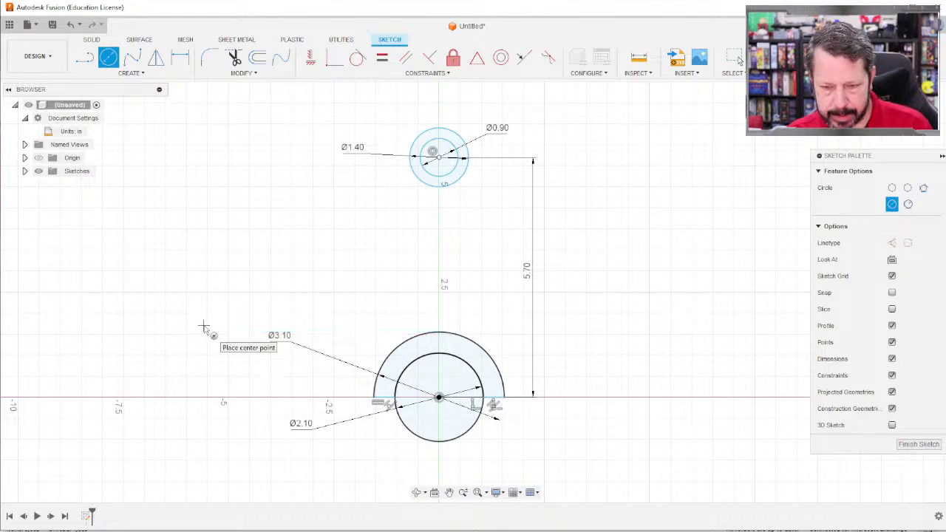
{"action": "left_click", "coordinate": [765, 57]}
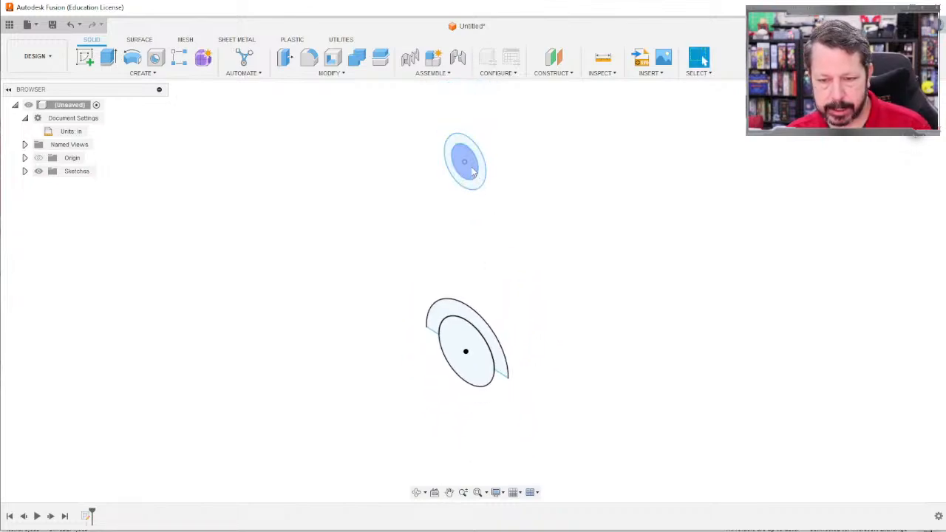
Extrude the small-end and big-end inner circle profiles 1 in to each side of the sketch plane as new bodies.
{"action": "left_click", "coordinate": [475, 173]}
{"action": "left_click", "coordinate": [477, 373]}
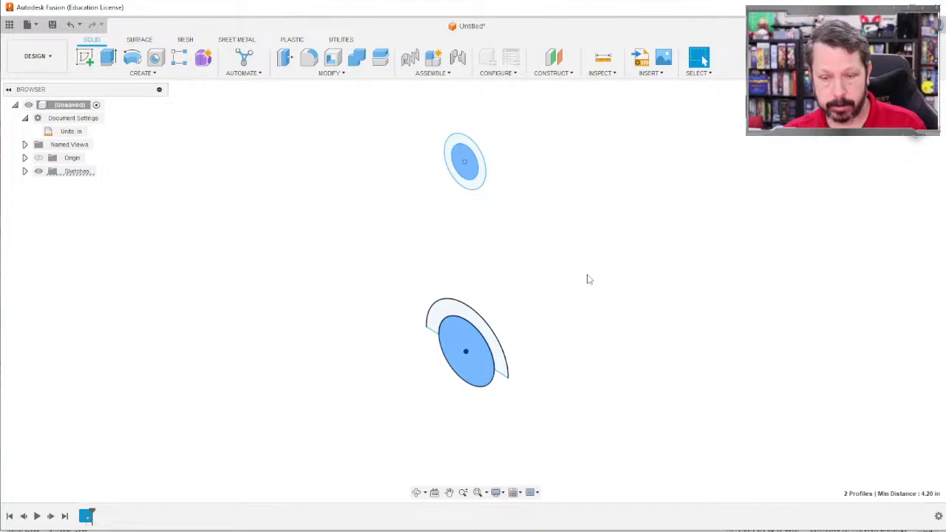
{"action": "key", "text": "e"}
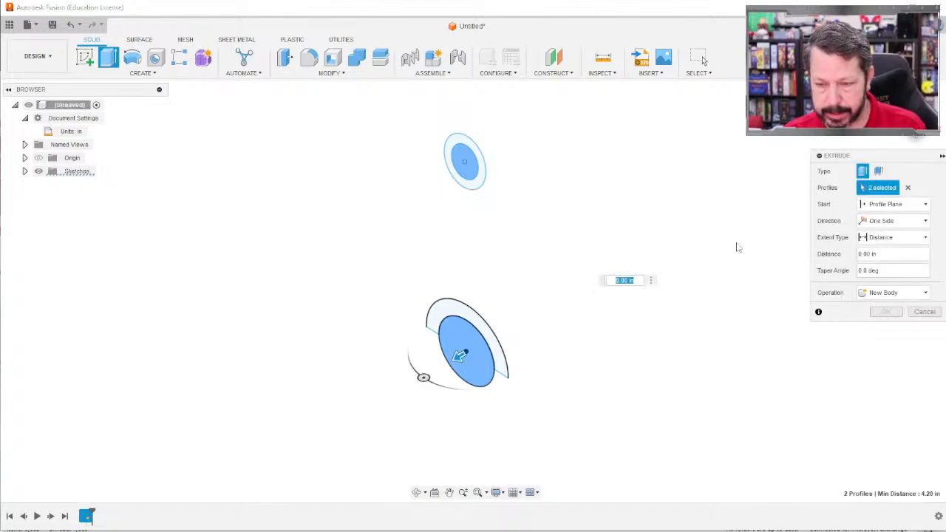
{"action": "left_click", "coordinate": [894, 220]}
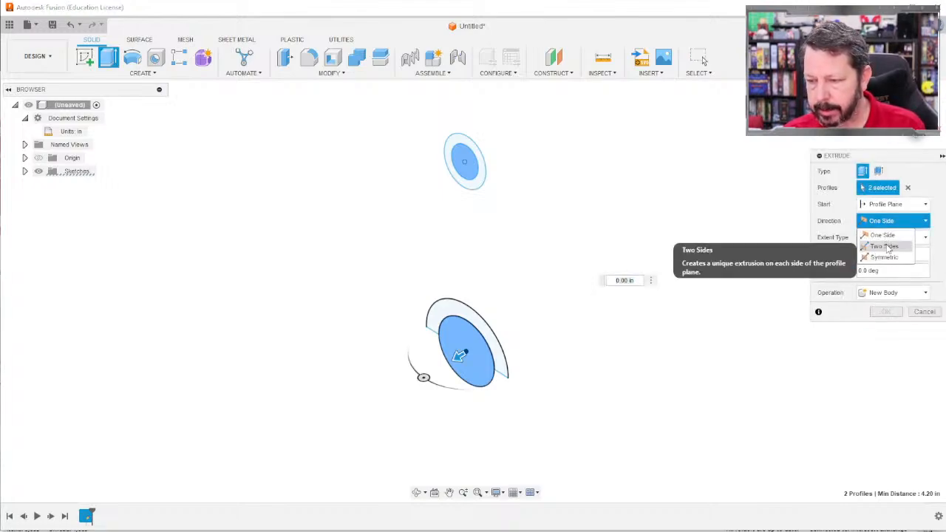
{"action": "left_click", "coordinate": [887, 244]}
{"action": "left_click", "coordinate": [860, 273]}
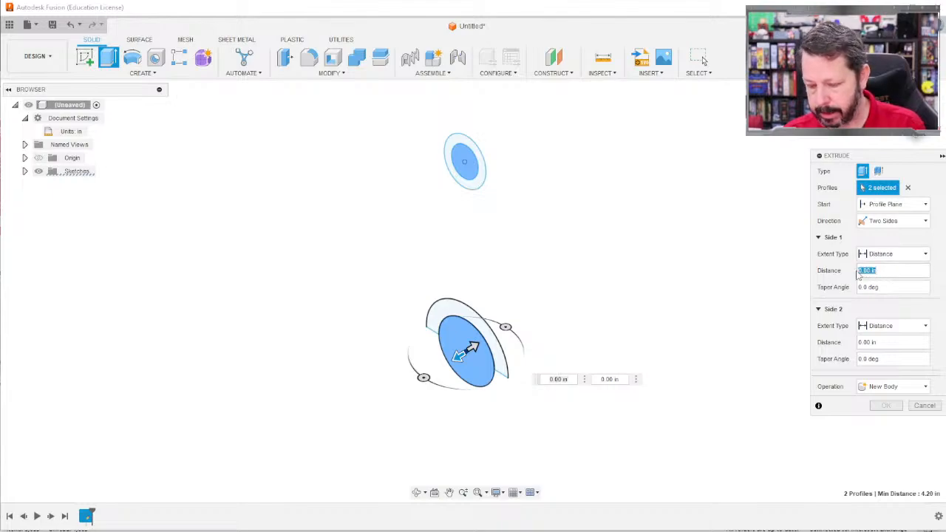
{"action": "type", "text": "1"}
{"action": "left_click_drag", "start_coordinate": [889, 343], "coordinate": [840, 347]}
{"action": "type", "text": "1"}
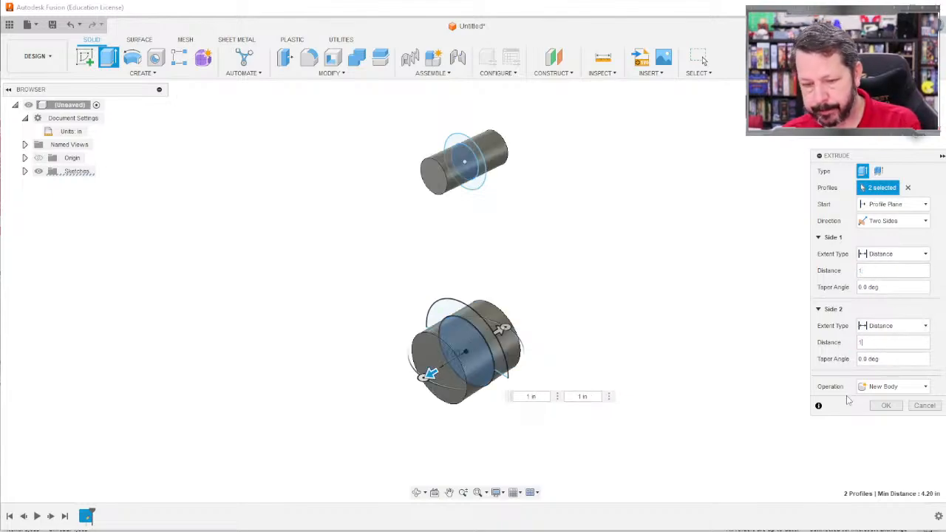
{"action": "left_click", "coordinate": [886, 405]}
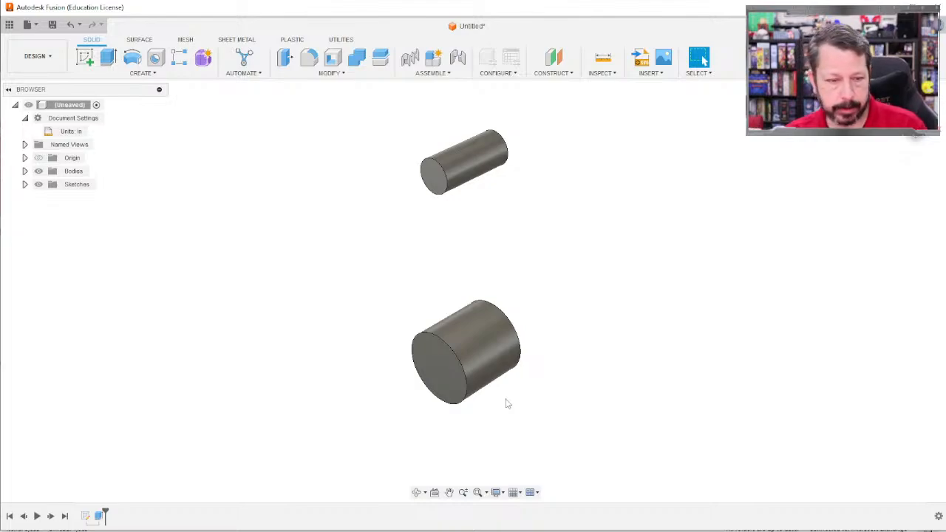
Show Sketch1 and extrude its big-end half ring and small-end ring 0.94/2 in to each side as new bodies.
{"action": "left_click", "coordinate": [25, 184]}
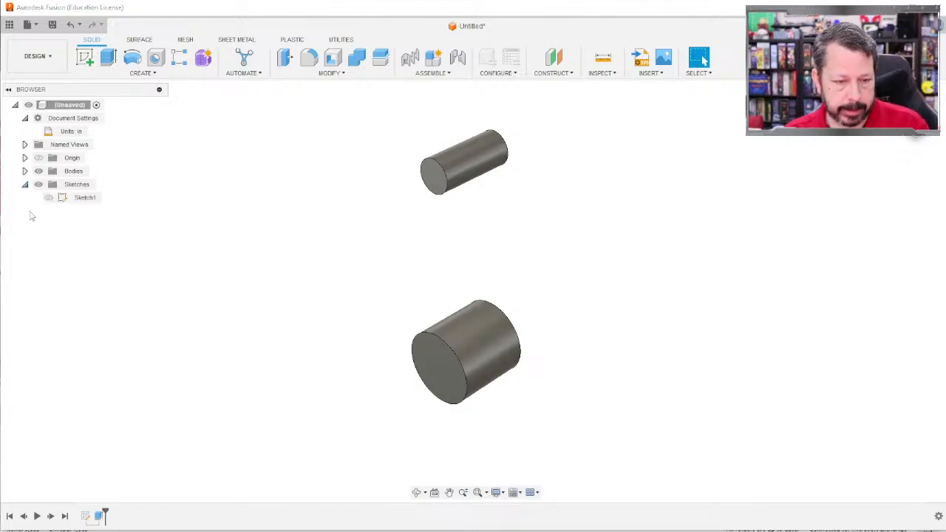
{"action": "left_click", "coordinate": [48, 197]}
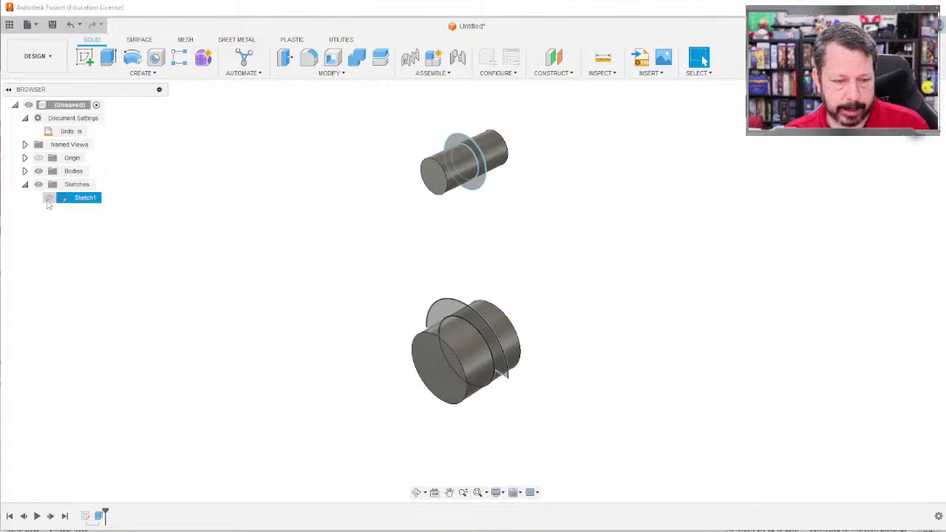
{"action": "left_click", "coordinate": [445, 314]}
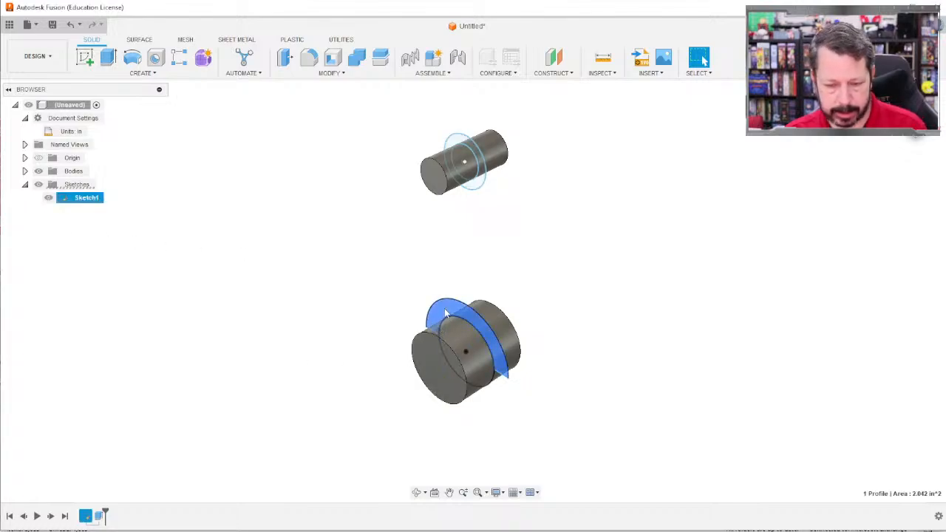
{"action": "left_click", "coordinate": [482, 185], "text": "ctrl"}
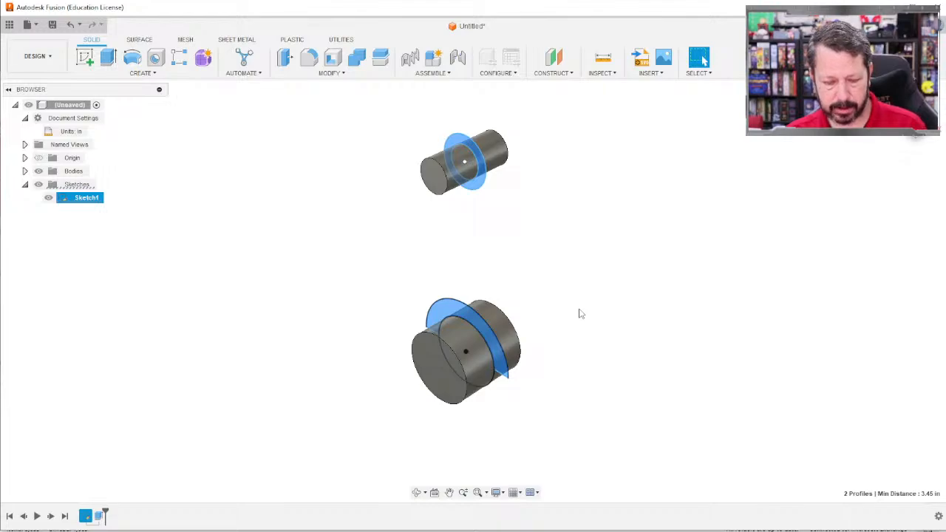
{"action": "key", "text": "e"}
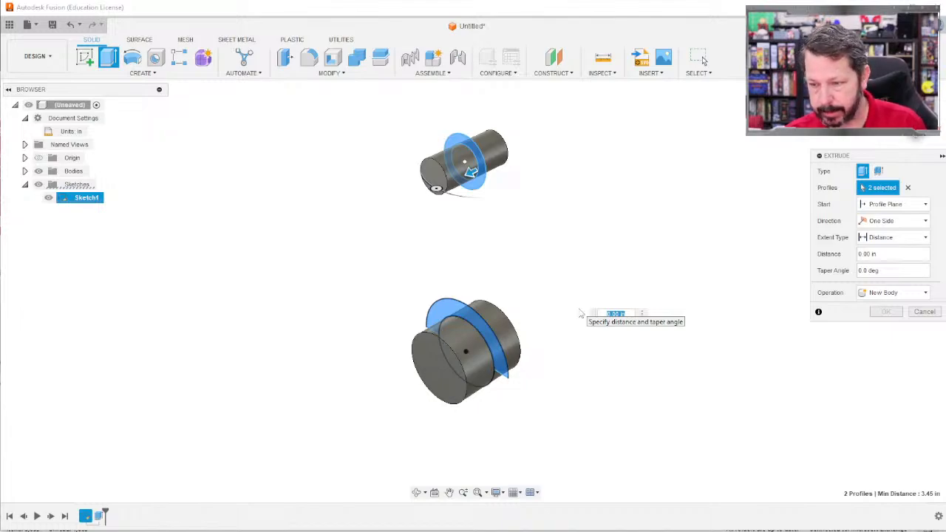
{"action": "left_click", "coordinate": [891, 220]}
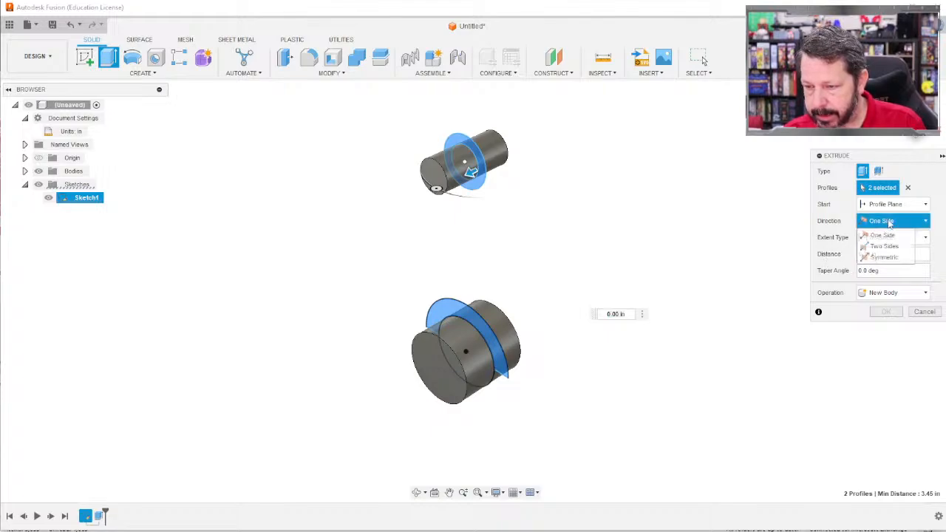
{"action": "left_click", "coordinate": [887, 245]}
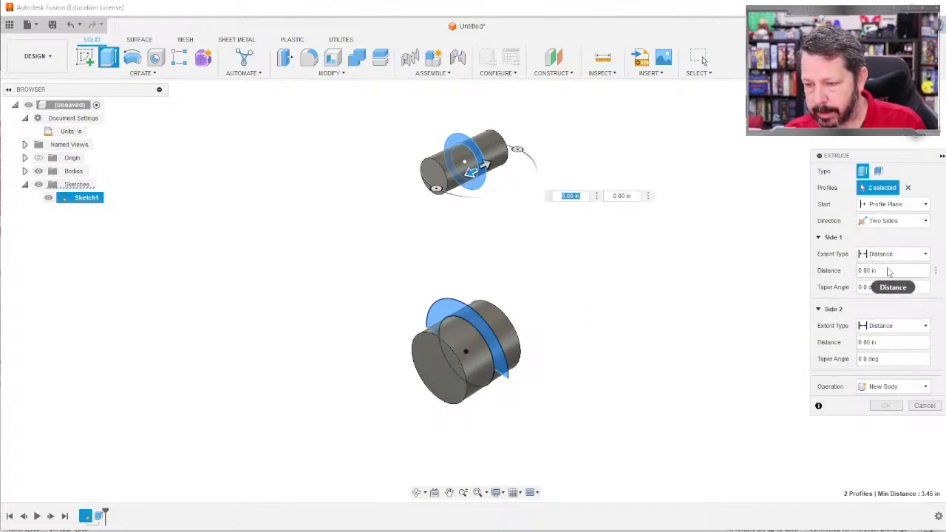
{"action": "left_click", "coordinate": [888, 270]}
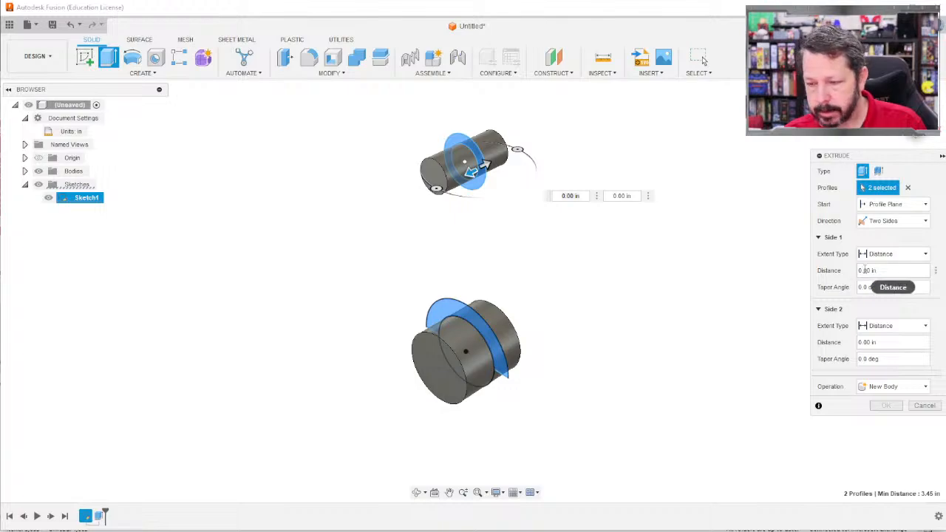
{"action": "double_click", "coordinate": [878, 269]}
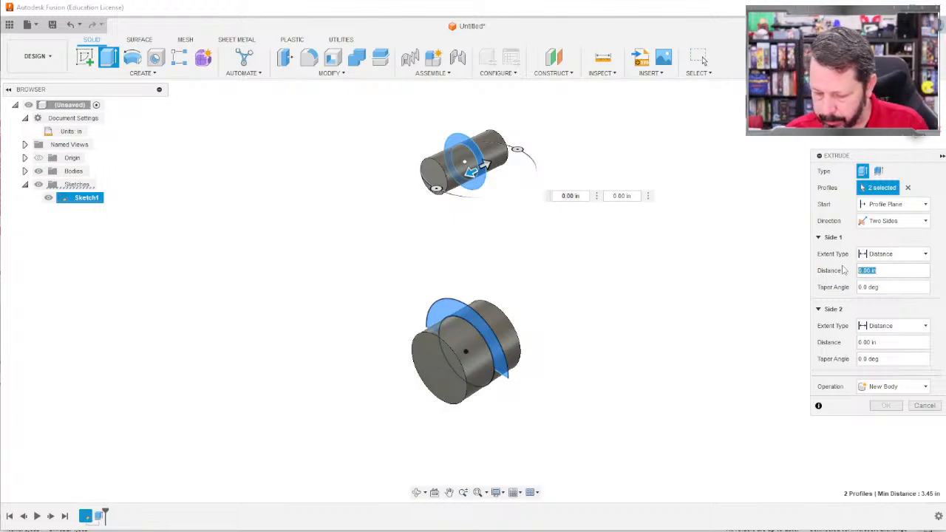
{"action": "type", "text": "0.94/2"}
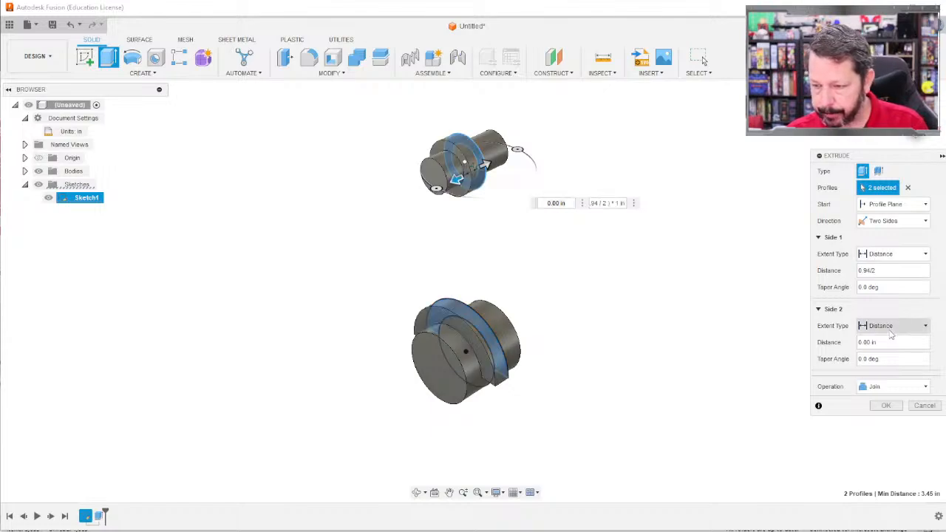
{"action": "double_click", "coordinate": [876, 342]}
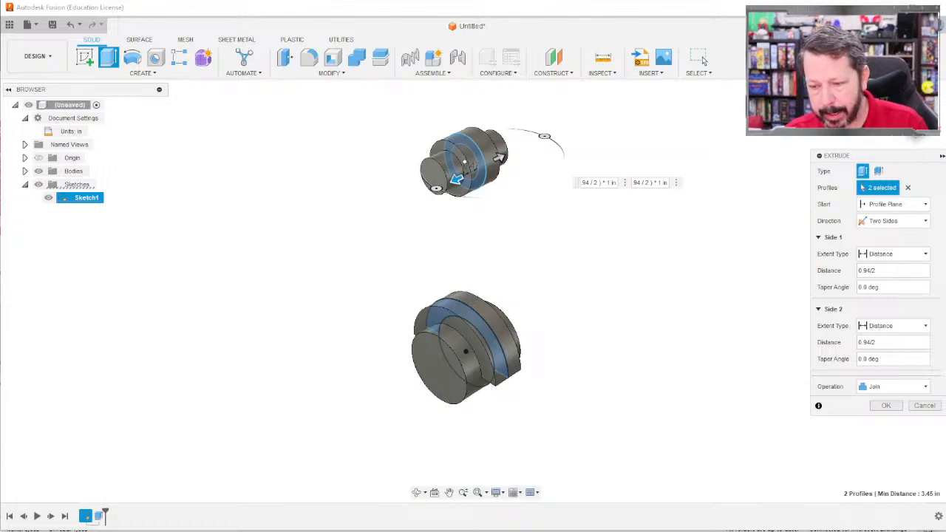
{"action": "left_click", "coordinate": [890, 387]}
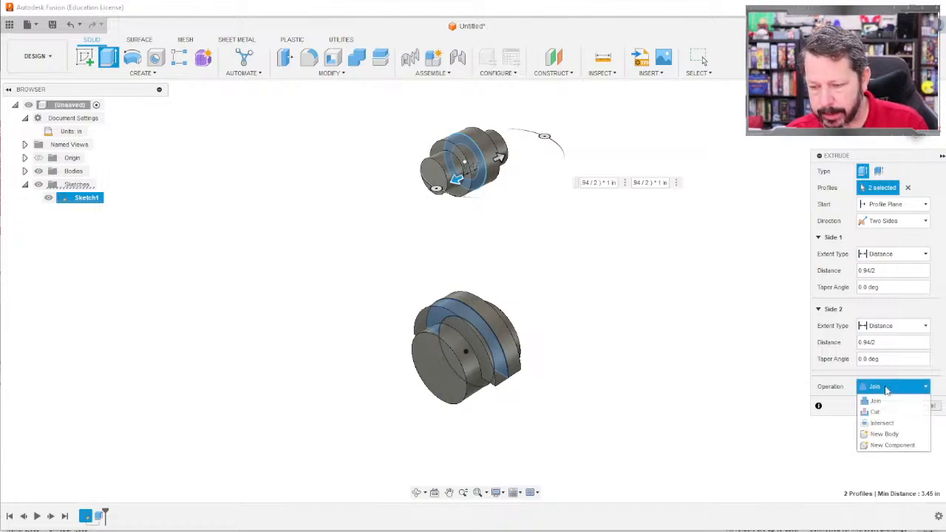
{"action": "left_click", "coordinate": [885, 434]}
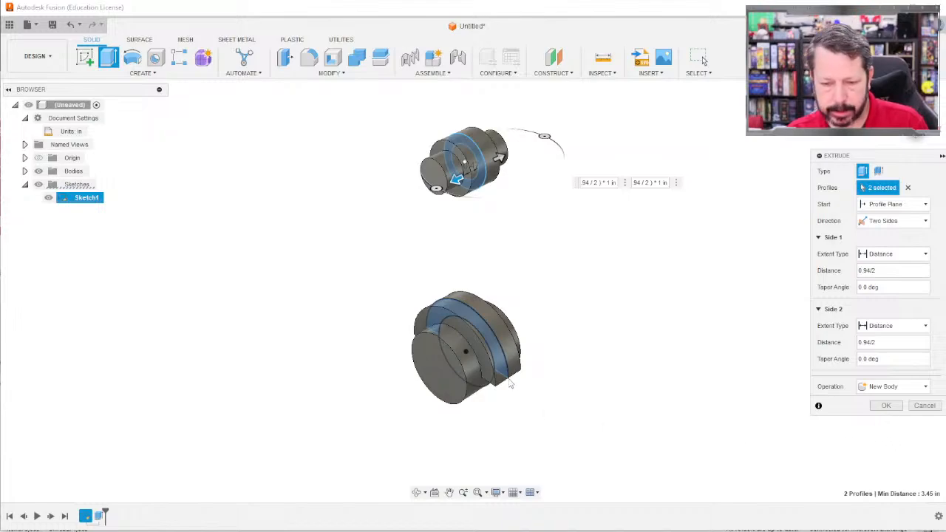
{"action": "left_click", "coordinate": [885, 406]}
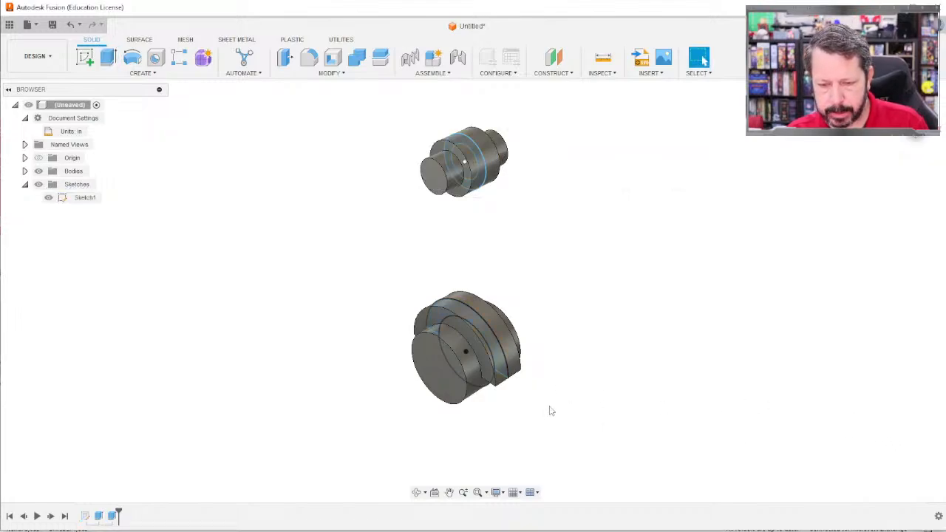
Hide Sketch1 and start a new sketch on the flat underside of the big-end half ring.
{"action": "left_click", "coordinate": [48, 197]}
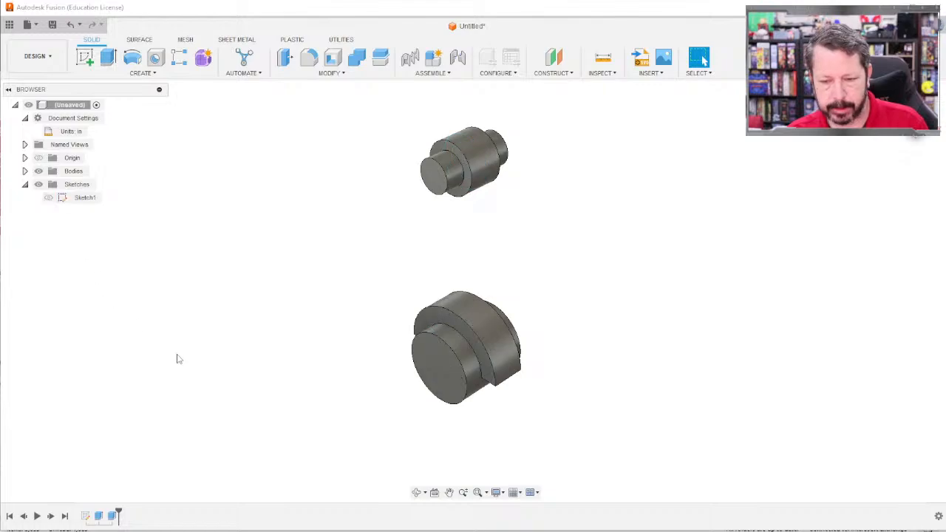
{"action": "left_click", "coordinate": [466, 154]}
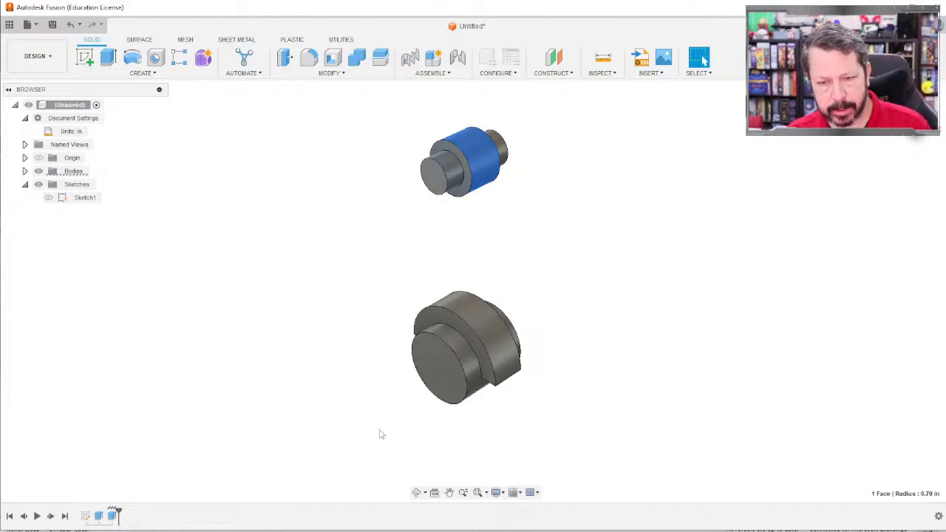
{"action": "middle_click_drag", "start_coordinate": [377, 435], "coordinate": [371, 306], "text": "shift"}
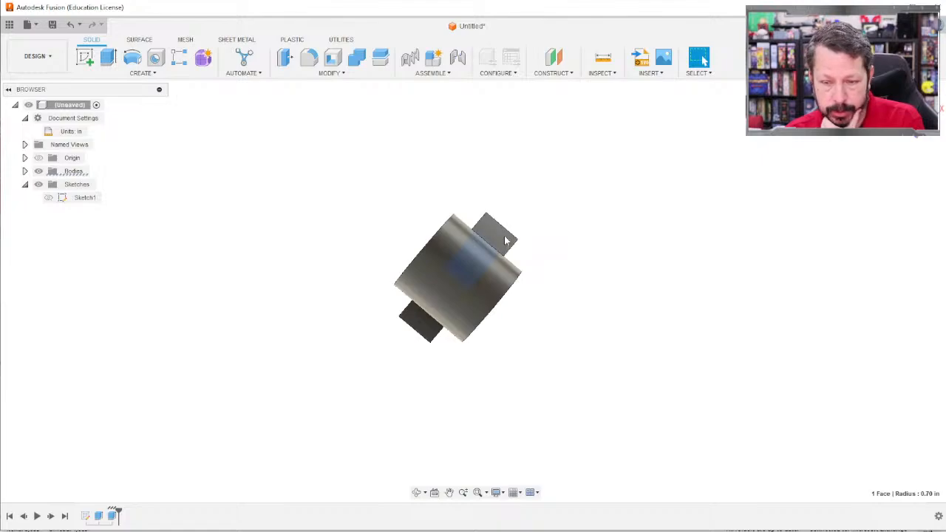
{"action": "middle_click_drag", "start_coordinate": [504, 236], "coordinate": [562, 244], "text": "shift"}
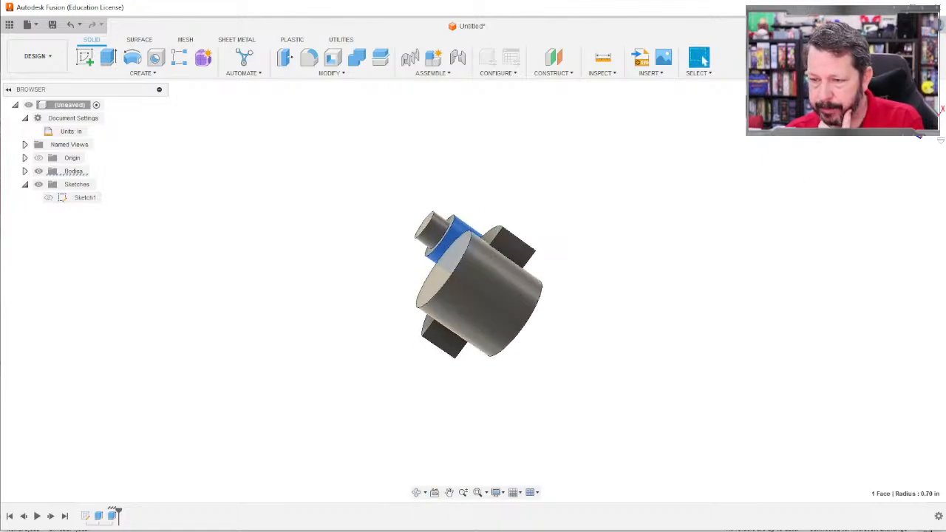
{"action": "left_click", "coordinate": [913, 111]}
{"action": "scroll", "coordinate": [383, 249], "scroll_direction": "down", "scroll_amount": 3}
{"action": "scroll", "coordinate": [361, 243], "scroll_direction": "up", "scroll_amount": 5}
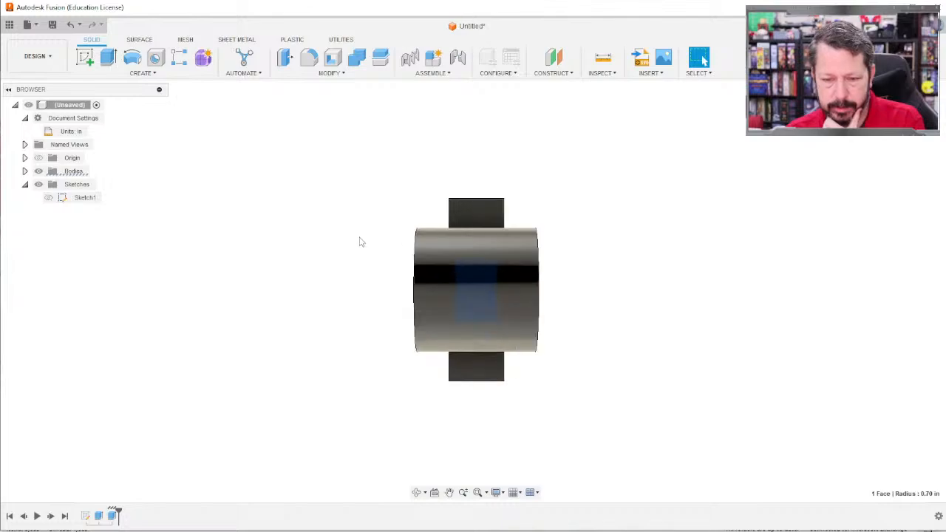
{"action": "scroll", "coordinate": [366, 244], "scroll_direction": "up", "scroll_amount": 3}
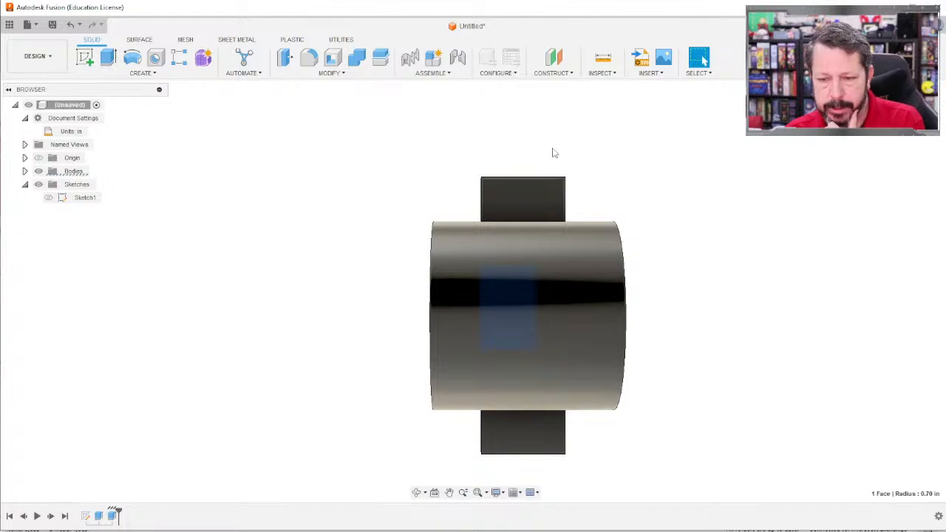
{"action": "left_click", "coordinate": [85, 59]}
{"action": "left_click", "coordinate": [539, 201]}
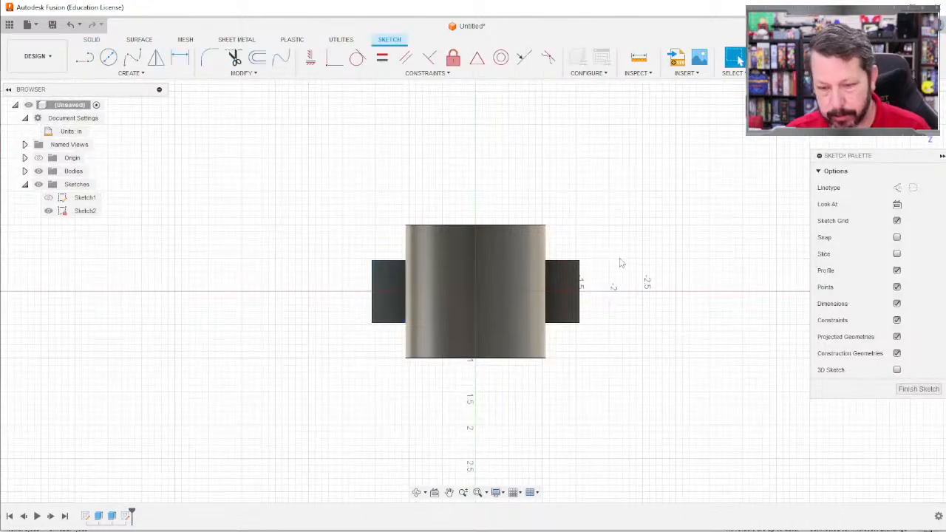
{"action": "left_click", "coordinate": [108, 59]}
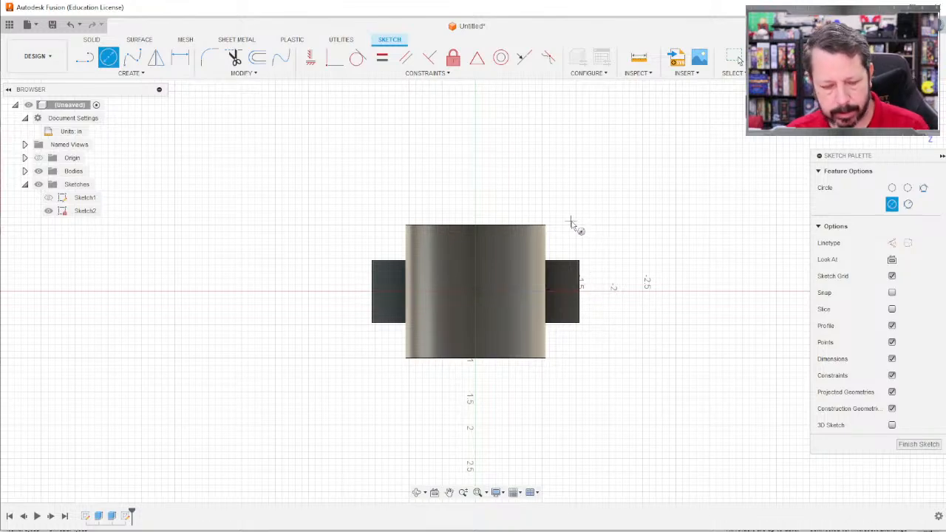
{"action": "key", "text": "Escape"}
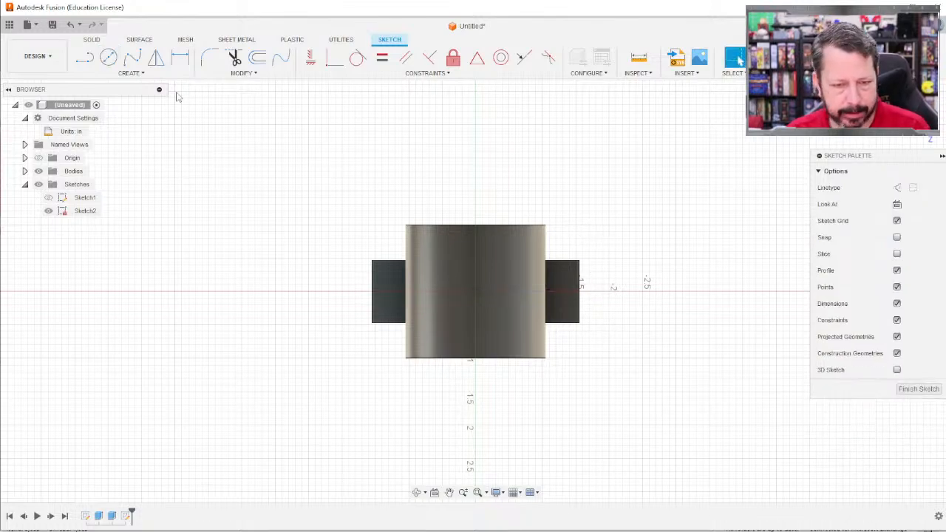
Project the two outer end edges of the big-end half ring into the sketch as linked geometry.
{"action": "left_click", "coordinate": [131, 72]}
{"action": "mouse_move", "coordinate": [182, 239]}
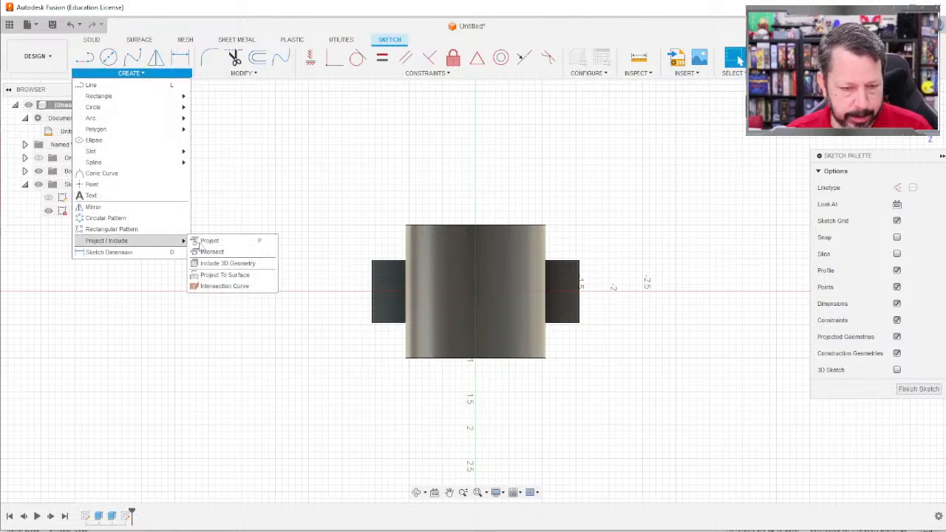
{"action": "left_click", "coordinate": [209, 241]}
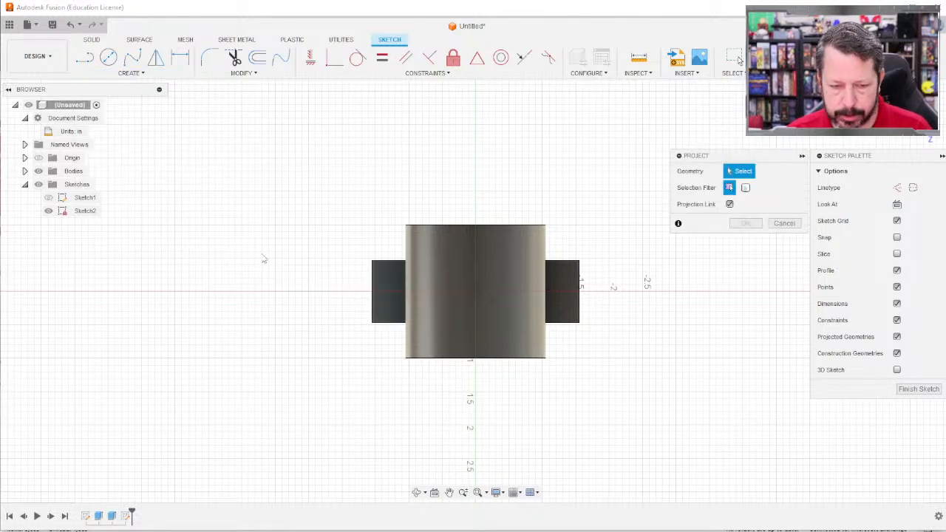
{"action": "left_click", "coordinate": [581, 286]}
{"action": "left_click", "coordinate": [372, 284]}
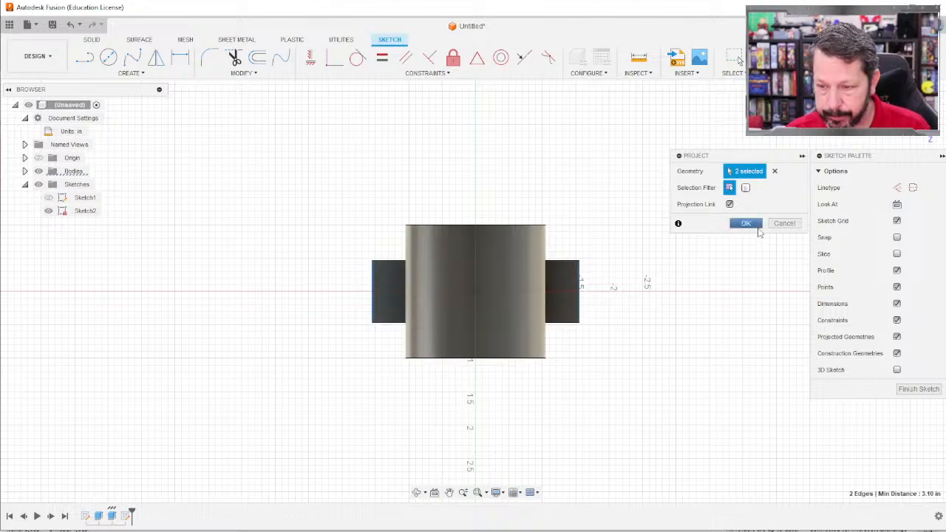
{"action": "left_click", "coordinate": [756, 225]}
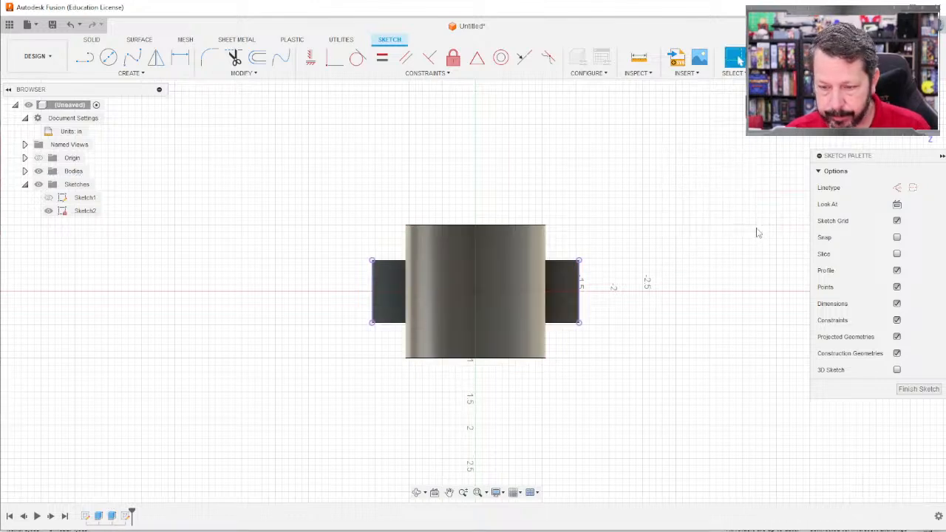
Draw a 0.94 in circle centred on the midpoint of each projected edge and reaching its endpoints, and finish the sketch.
{"action": "left_click", "coordinate": [108, 58]}
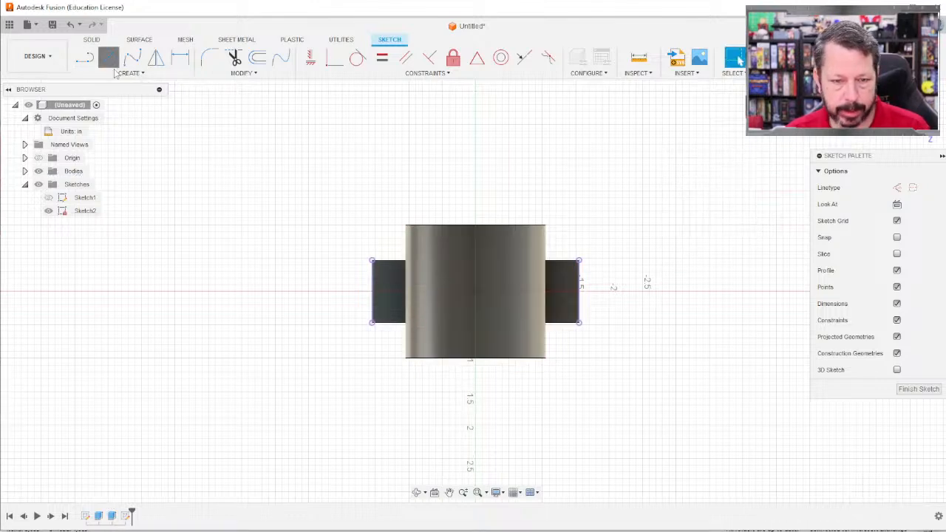
{"action": "left_click", "coordinate": [579, 291]}
{"action": "left_click", "coordinate": [579, 261]}
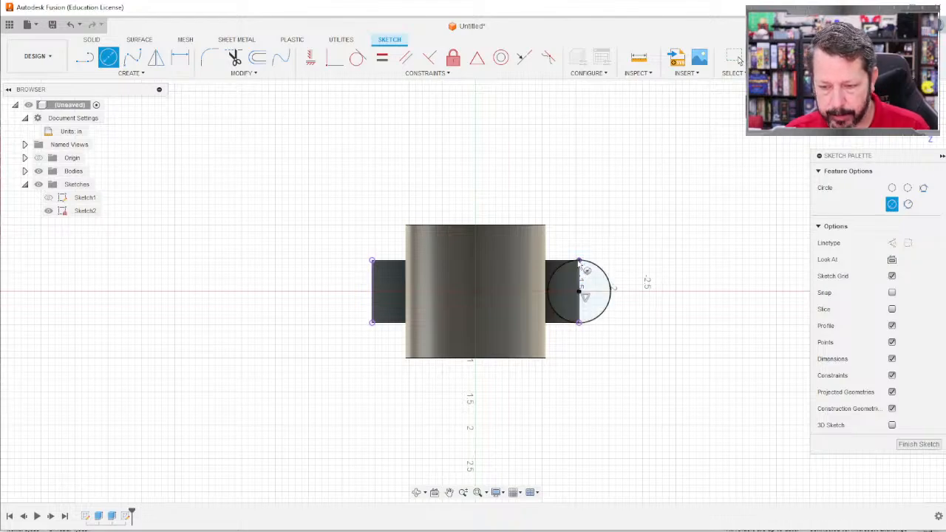
{"action": "left_click", "coordinate": [372, 291]}
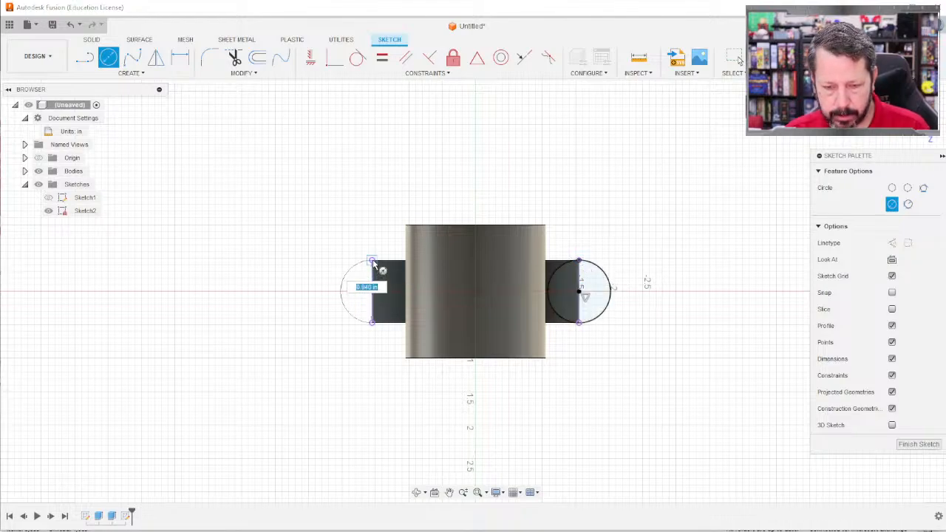
{"action": "left_click", "coordinate": [371, 260]}
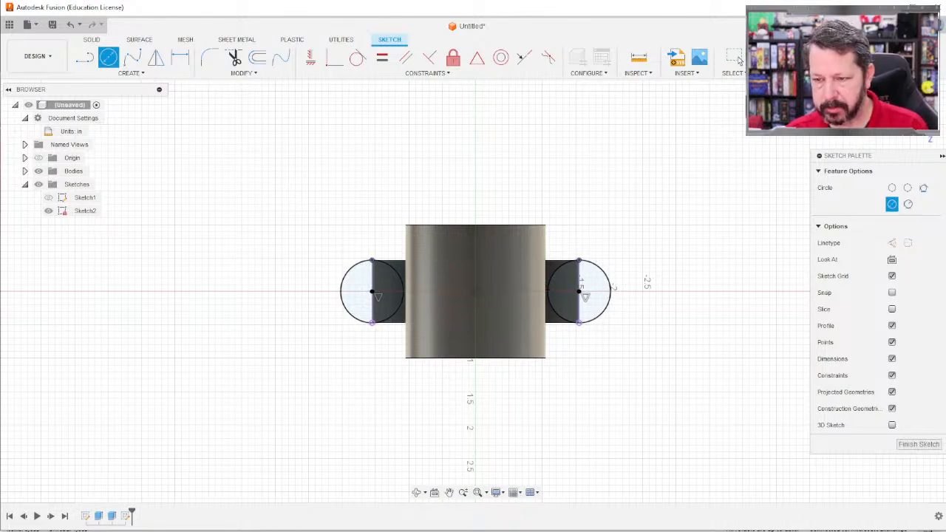
{"action": "left_click", "coordinate": [769, 57]}
Extrude both full circles -1.001 in along the half ring's outer ends and join them to it as bolt ears.
{"action": "mouse_move", "coordinate": [735, 185]}
{"action": "middle_mouse_down", "text": "shift"}
{"action": "mouse_move", "coordinate": [696, 208]}
{"action": "mouse_move", "coordinate": [688, 194]}
{"action": "mouse_move", "coordinate": [679, 205]}
{"action": "middle_mouse_up", "text": "shift"}
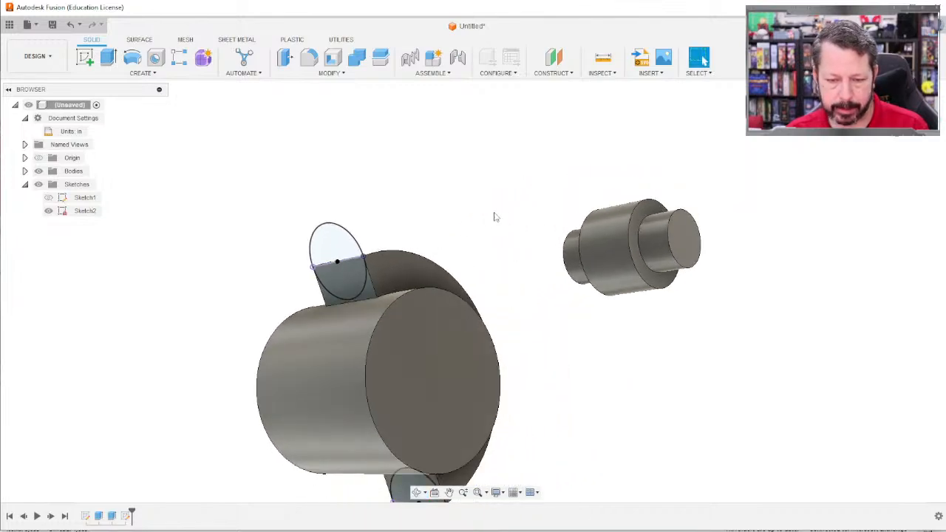
{"action": "middle_click_drag", "start_coordinate": [496, 216], "coordinate": [519, 270], "text": "shift"}
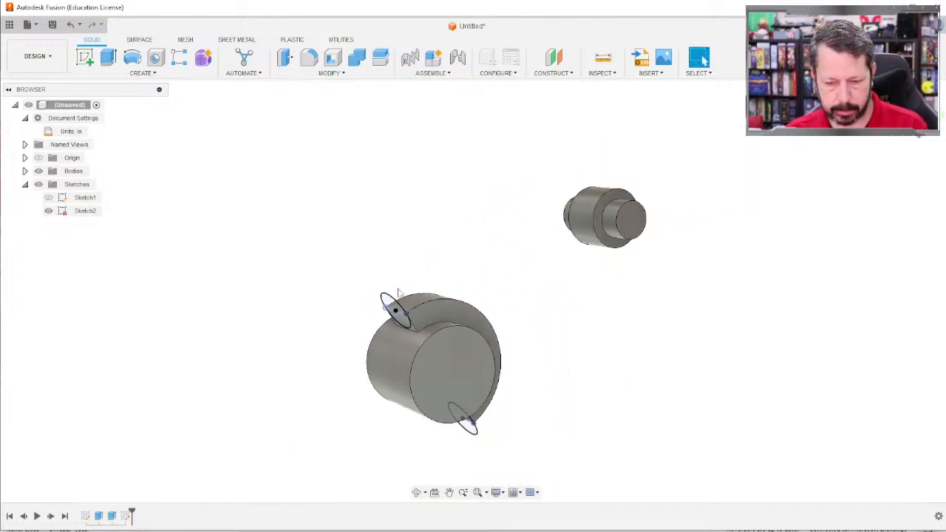
{"action": "left_click", "coordinate": [395, 317]}
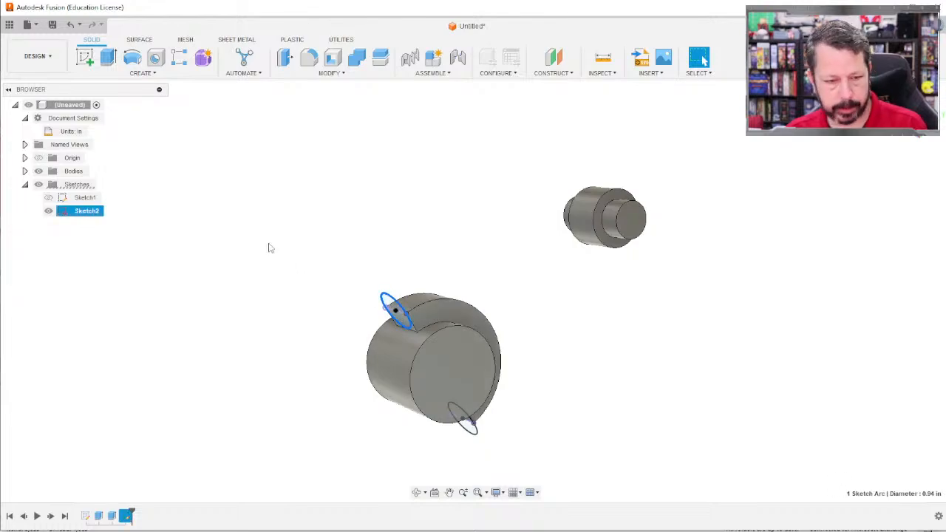
{"action": "key", "text": "e"}
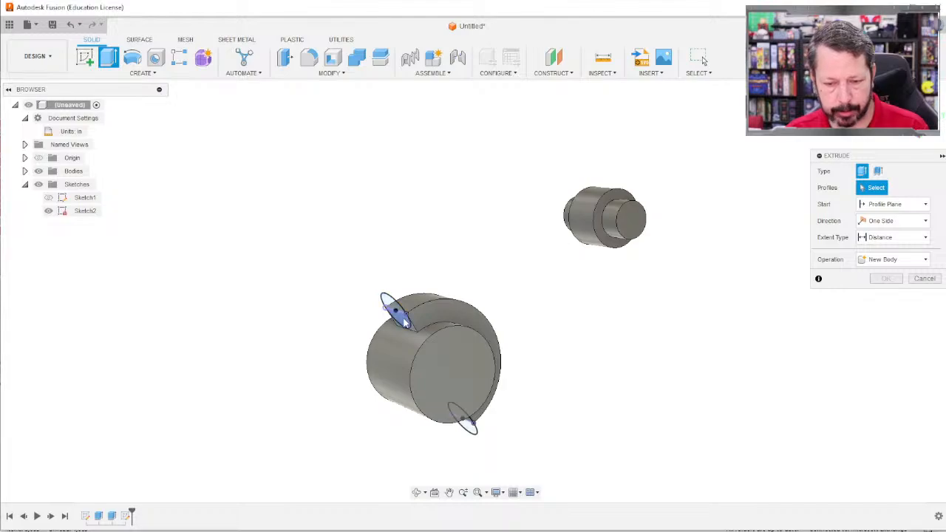
{"action": "left_click", "coordinate": [397, 313]}
{"action": "left_click", "coordinate": [397, 314]}
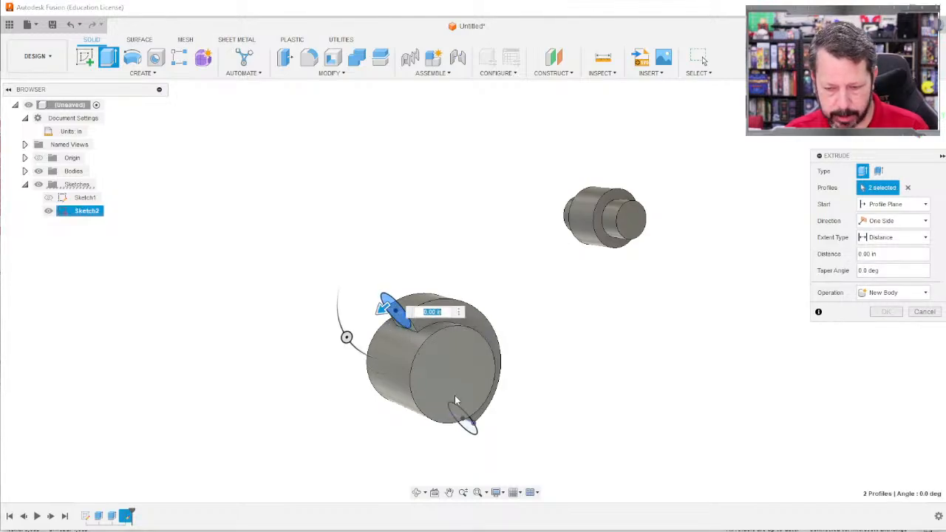
{"action": "left_click", "coordinate": [458, 419]}
{"action": "left_click", "coordinate": [460, 427]}
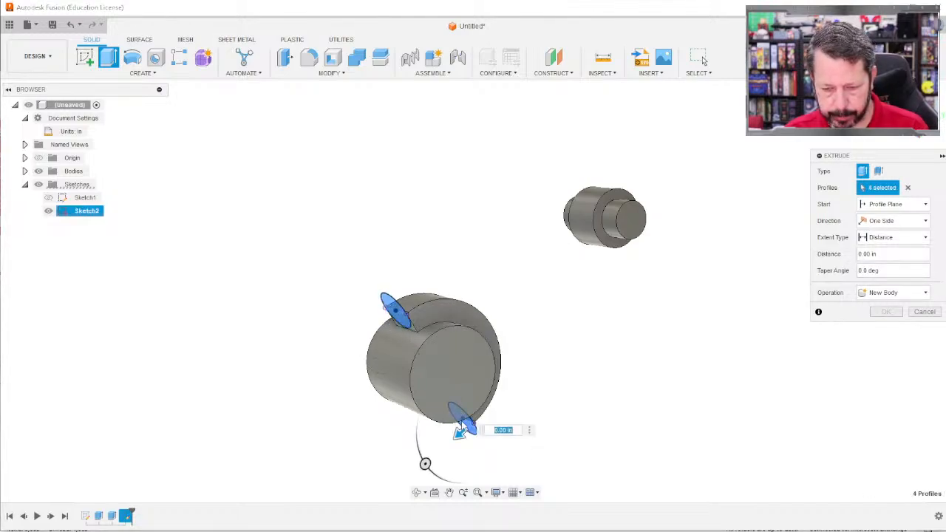
{"action": "left_click_drag", "start_coordinate": [460, 430], "coordinate": [497, 413]}
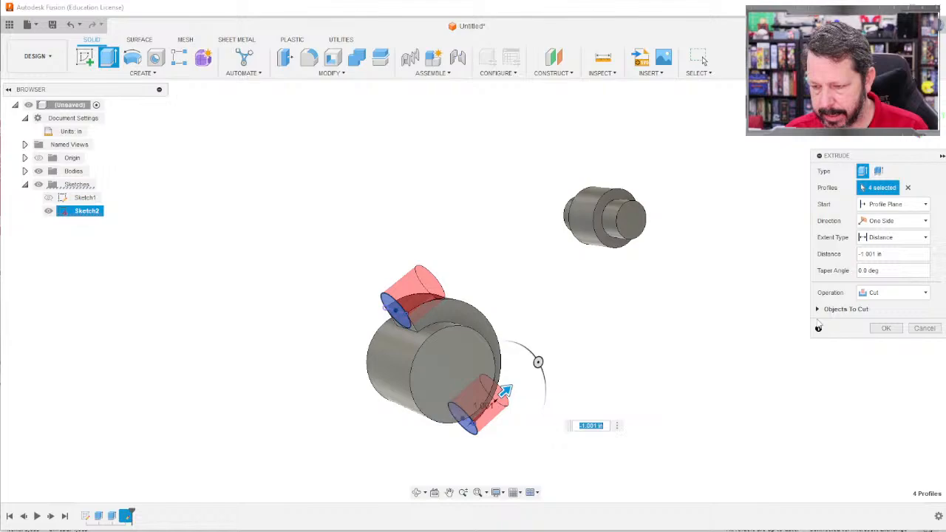
{"action": "left_click", "coordinate": [881, 296]}
{"action": "left_click", "coordinate": [880, 308]}
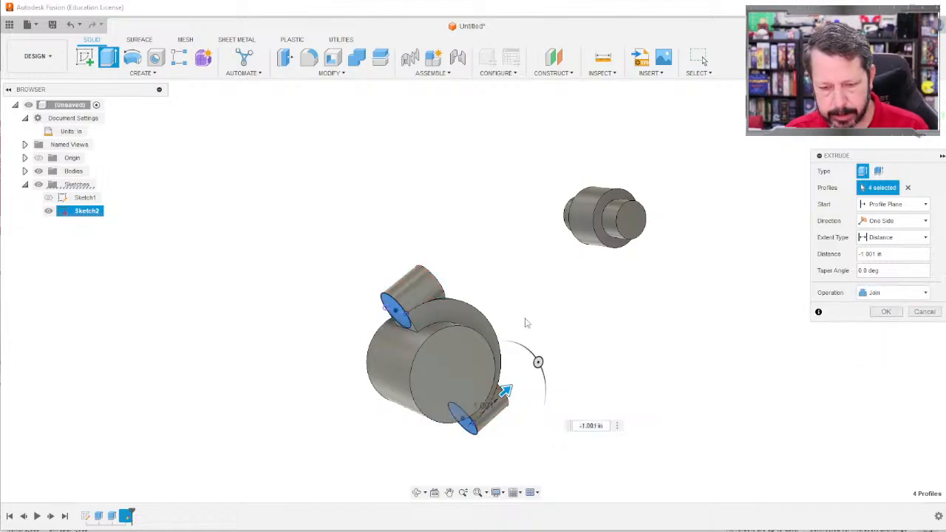
{"action": "left_click", "coordinate": [888, 311]}
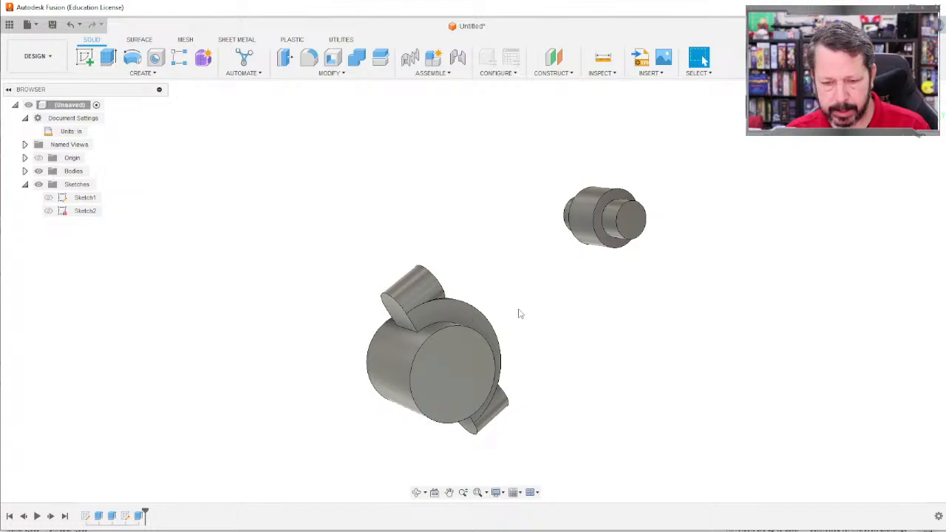
Start a sketch on the flat underside of the bolt ears and draw a bolt-hole circle concentric with the positive-X ear's rounded end.
{"action": "middle_click_drag", "start_coordinate": [518, 314], "coordinate": [643, 272], "text": "shift"}
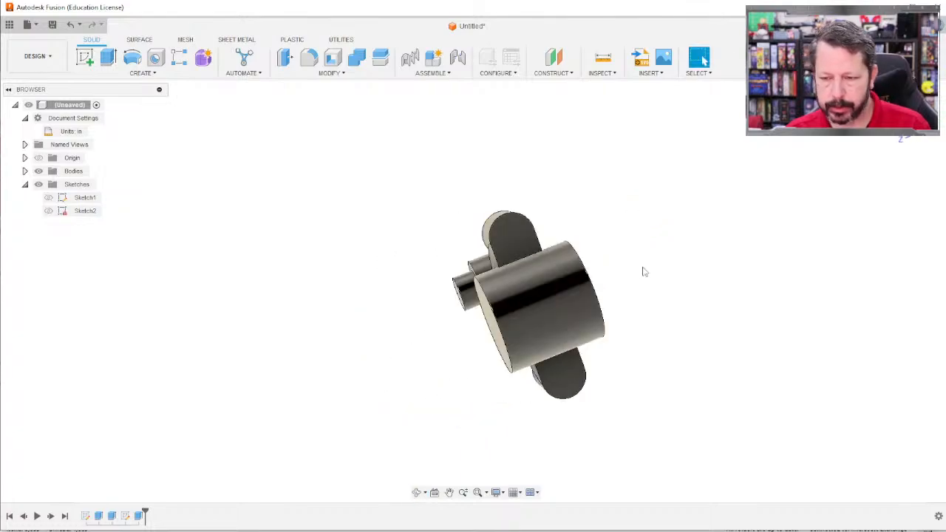
{"action": "left_click", "coordinate": [85, 57]}
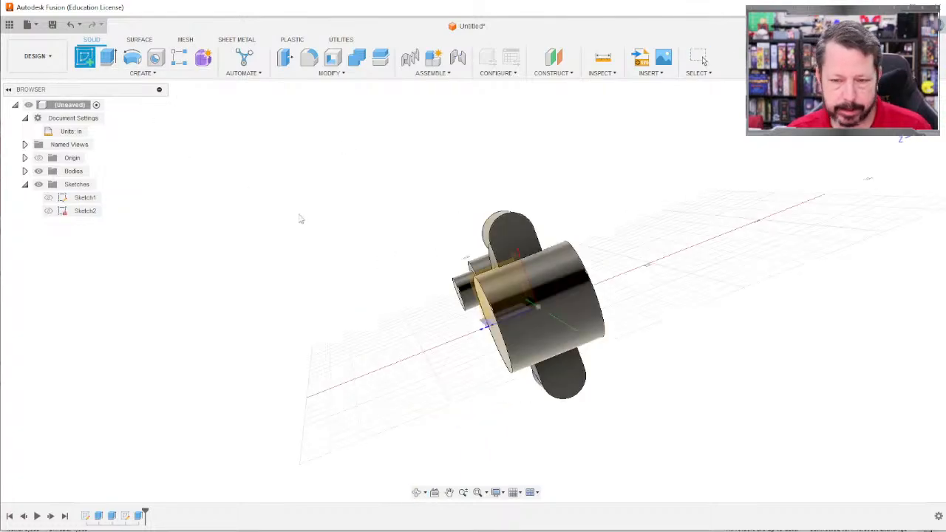
{"action": "left_click", "coordinate": [521, 234]}
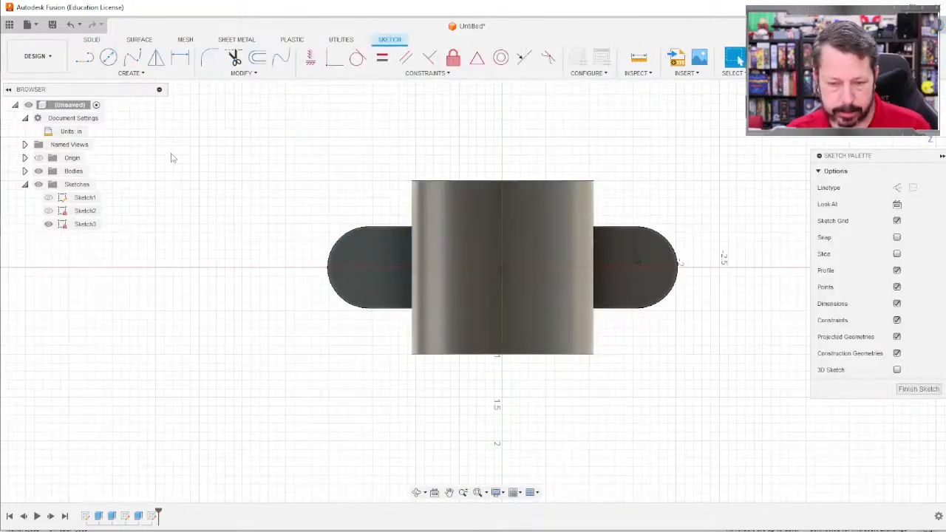
{"action": "left_click", "coordinate": [368, 268]}
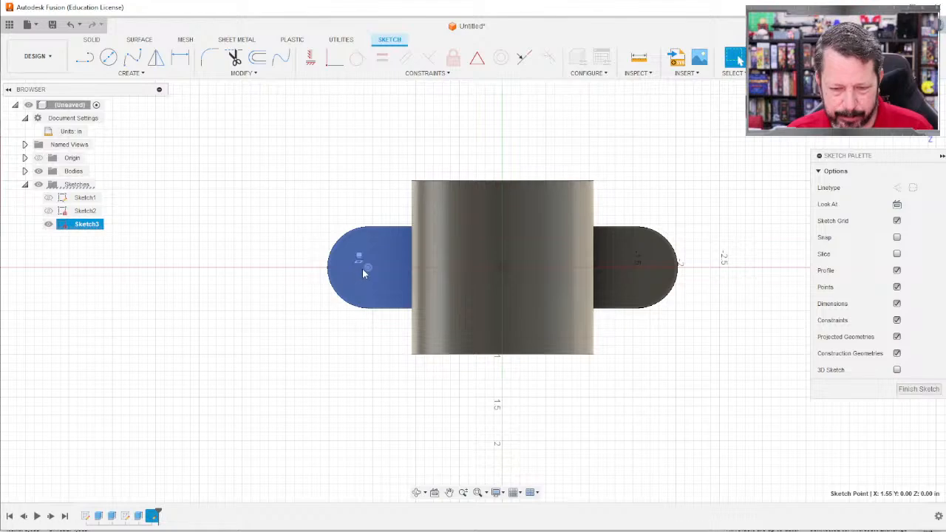
{"action": "key", "text": "c"}
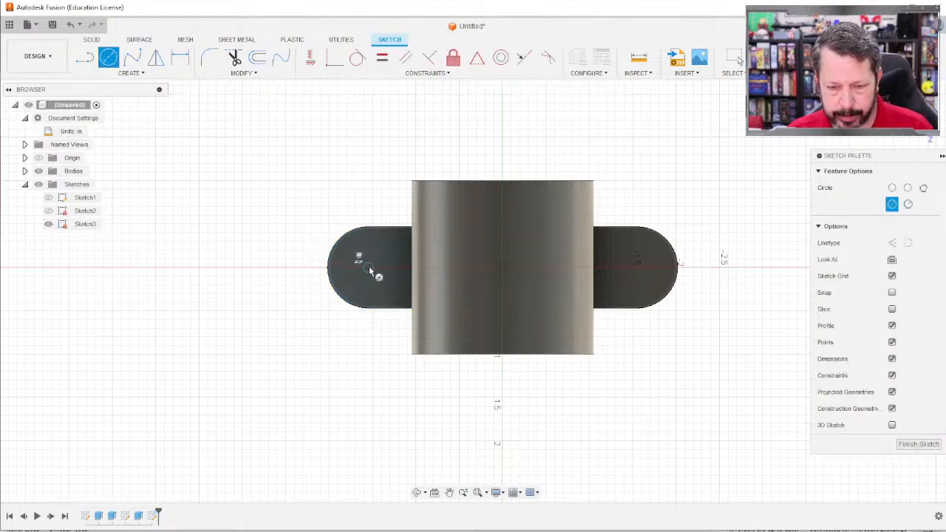
{"action": "left_click", "coordinate": [368, 267]}
{"action": "left_click", "coordinate": [345, 269]}
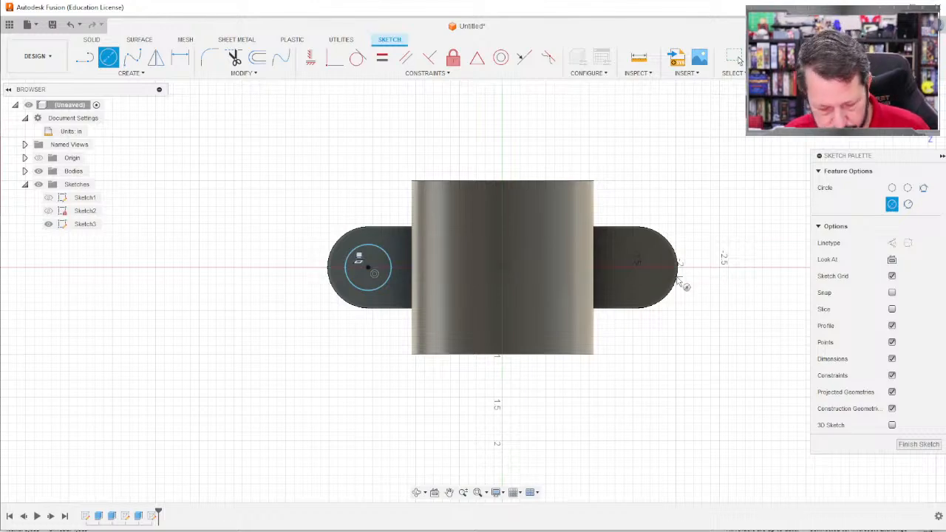
Project the rounded edge of the negative-X ear into the sketch to get its centre point.
{"action": "key", "text": "Escape"}
{"action": "key", "text": "c"}
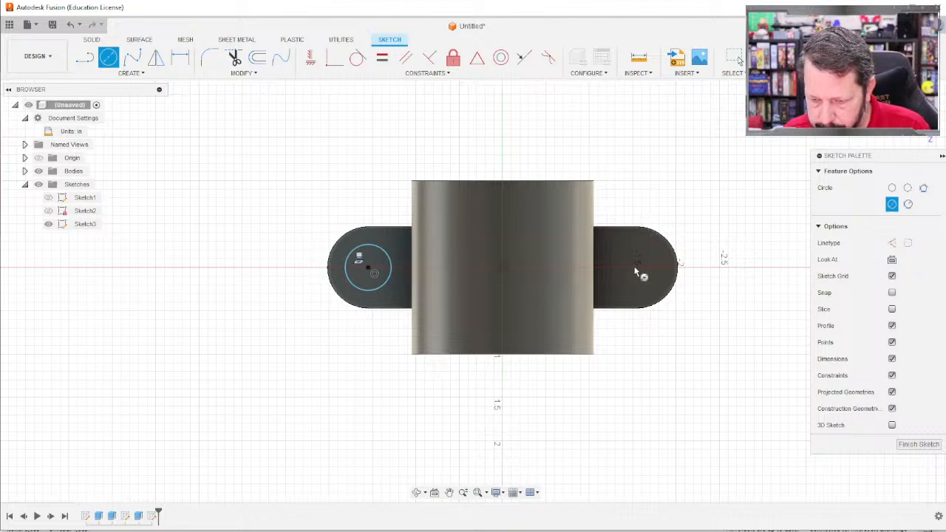
{"action": "left_click", "coordinate": [130, 73]}
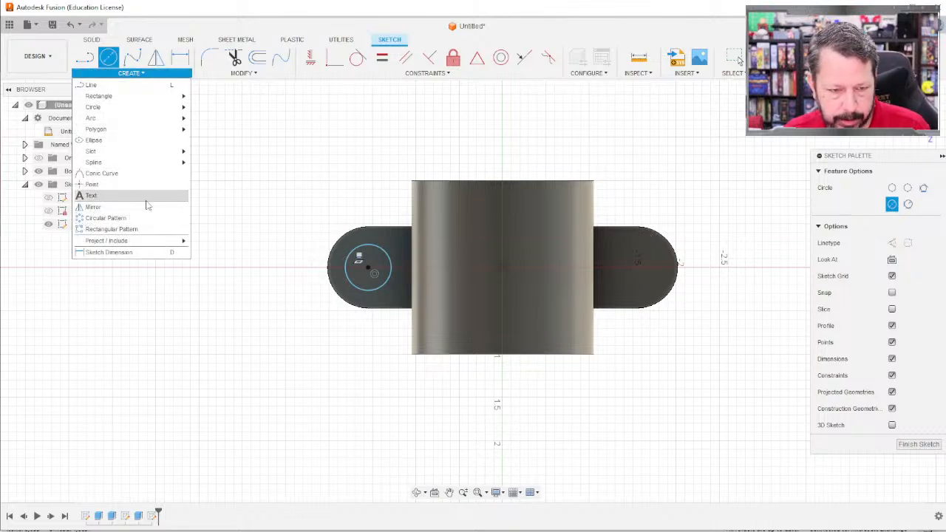
{"action": "mouse_move", "coordinate": [141, 241]}
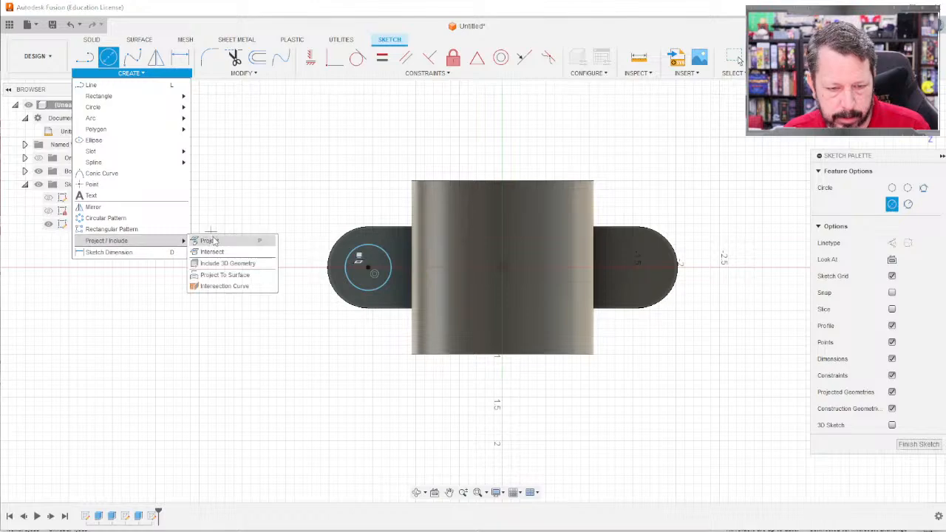
{"action": "left_click", "coordinate": [212, 244]}
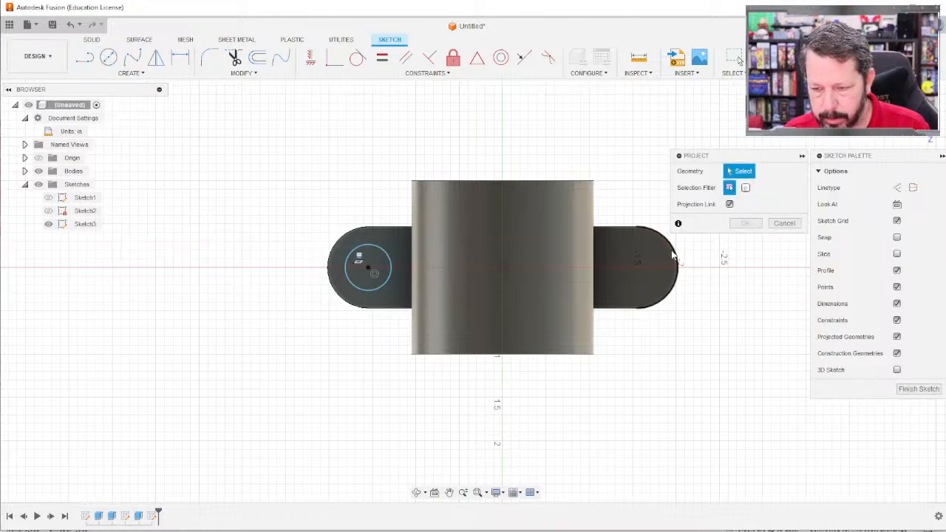
{"action": "left_click", "coordinate": [674, 253]}
{"action": "left_click", "coordinate": [746, 223]}
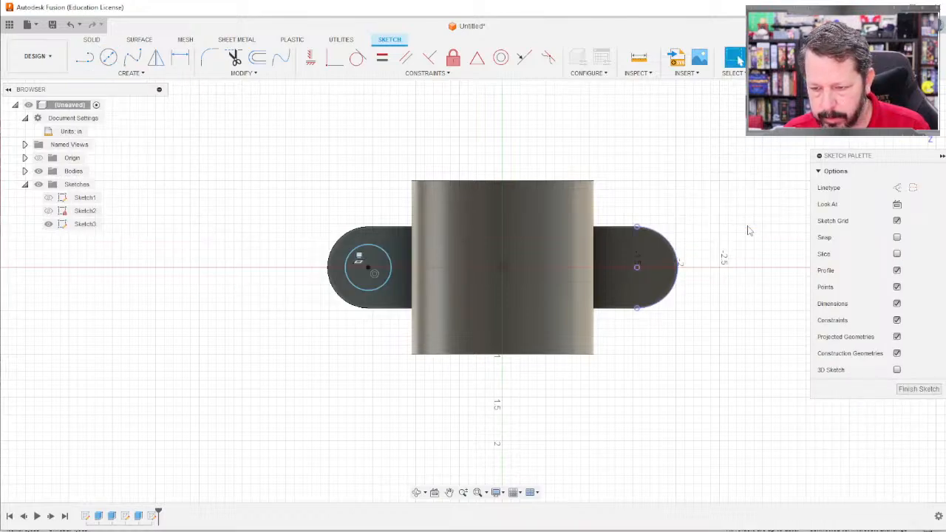
Draw a circle about 0.53 in in diameter centred on the projected arc's centre.
{"action": "left_click", "coordinate": [107, 57]}
{"action": "left_click", "coordinate": [637, 267]}
{"action": "type", "text": ".5"}
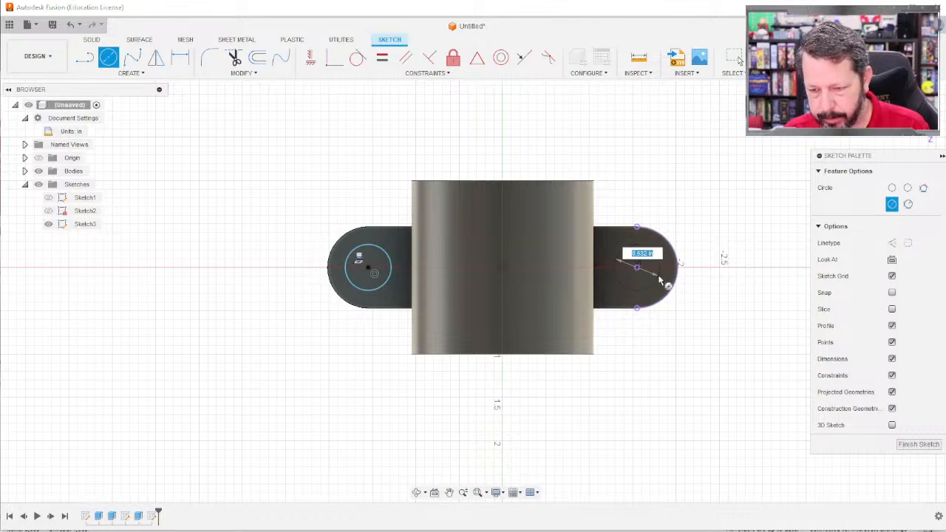
{"action": "key", "text": "Return"}
Dimension the diameter of the negative-X ear's circle at 0.25 in.
{"action": "key", "text": "r"}
{"action": "key", "text": "d"}
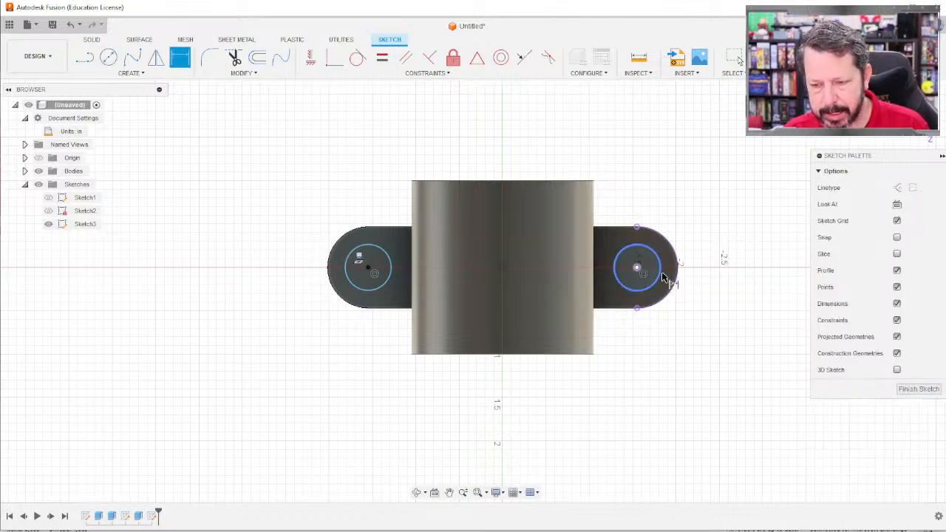
{"action": "left_click", "coordinate": [663, 275]}
{"action": "left_click", "coordinate": [711, 213]}
{"action": "type", "text": ".25"}
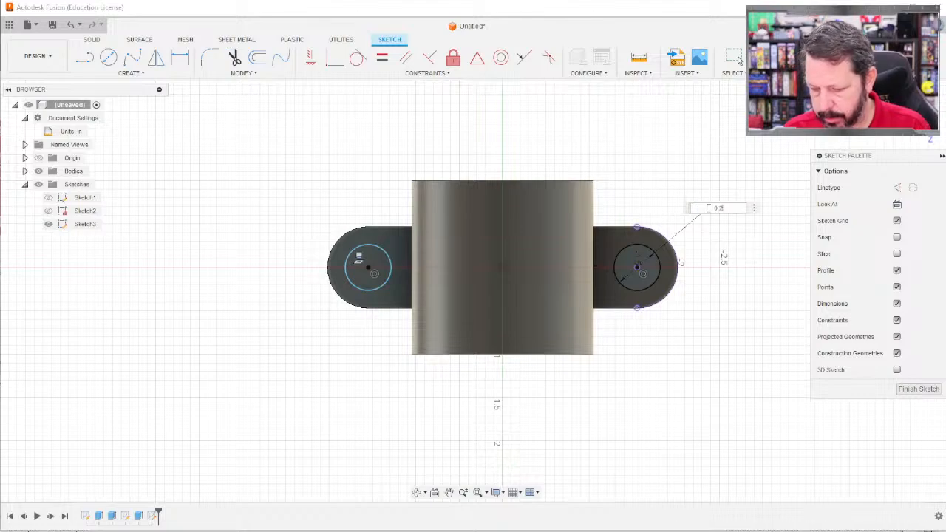
{"action": "key", "text": "Return"}
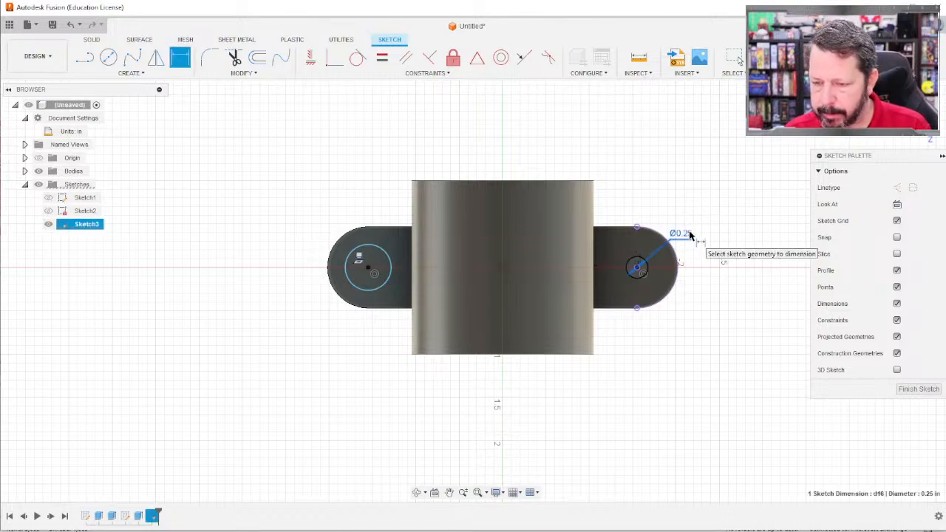
Change the negative-X circle's diameter to 0.5 in and dimension the positive-X ear's circle at 0.5 in.
{"action": "key", "text": "Escape"}
{"action": "double_click", "coordinate": [690, 235]}
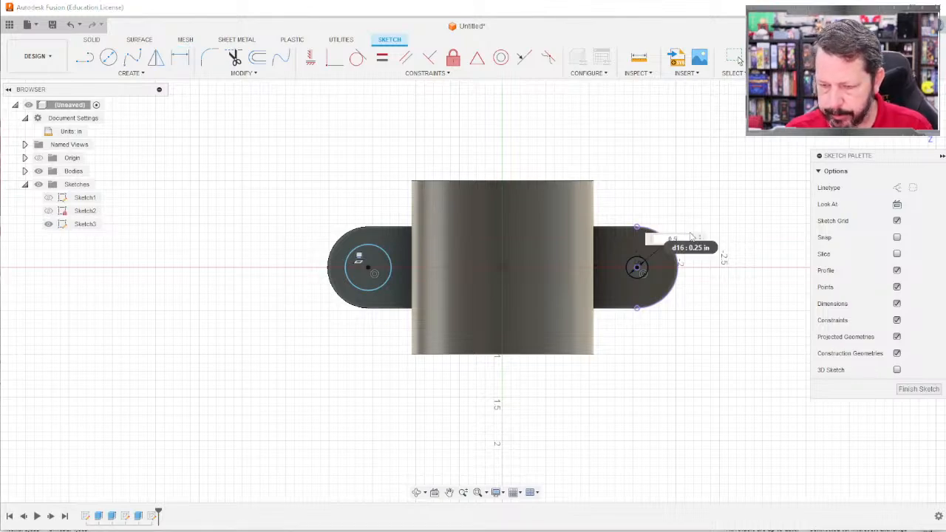
{"action": "type", "text": "0.5"}
{"action": "key", "text": "Return"}
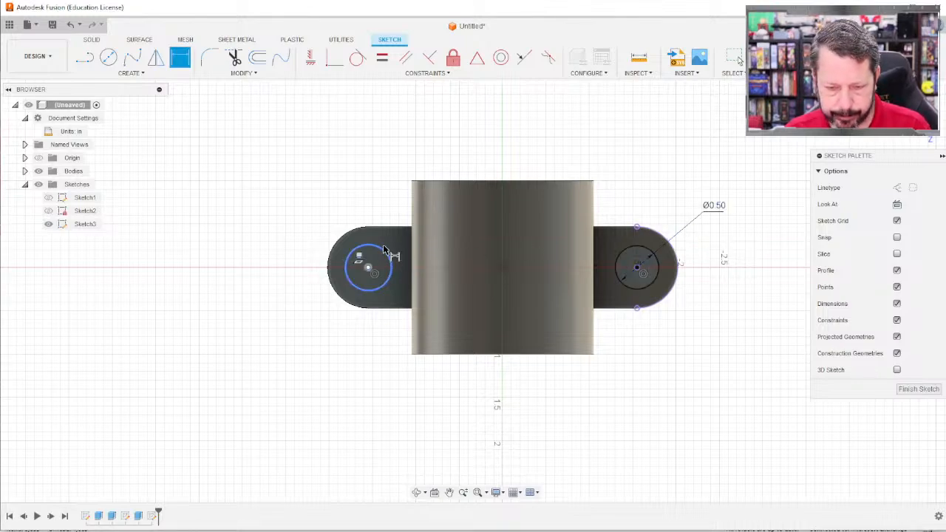
{"action": "left_click", "coordinate": [399, 263]}
{"action": "left_click", "coordinate": [303, 199]}
{"action": "type", "text": "0.5"}
{"action": "key", "text": "Return"}
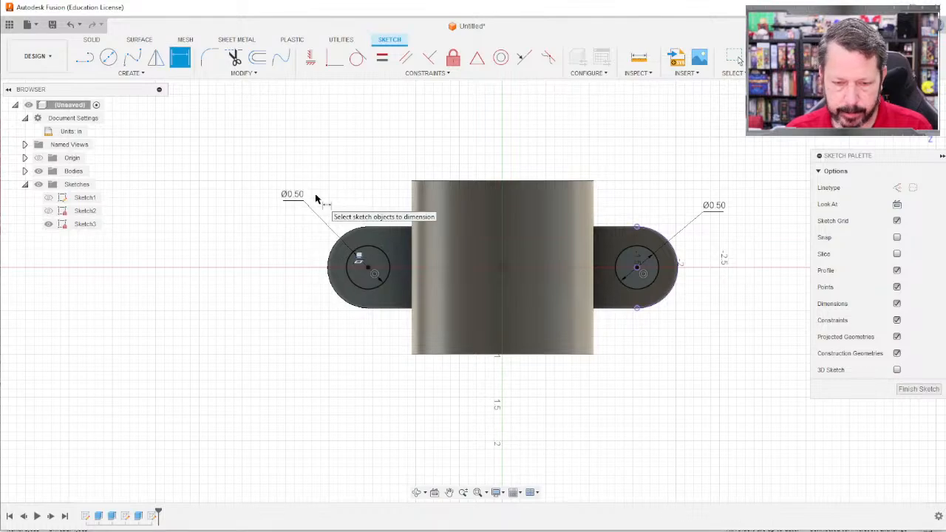
Finish the bolt-hole sketch and extrude-cut the positive-X ear's 0.5 in circle through the ear.
{"action": "left_click", "coordinate": [769, 58]}
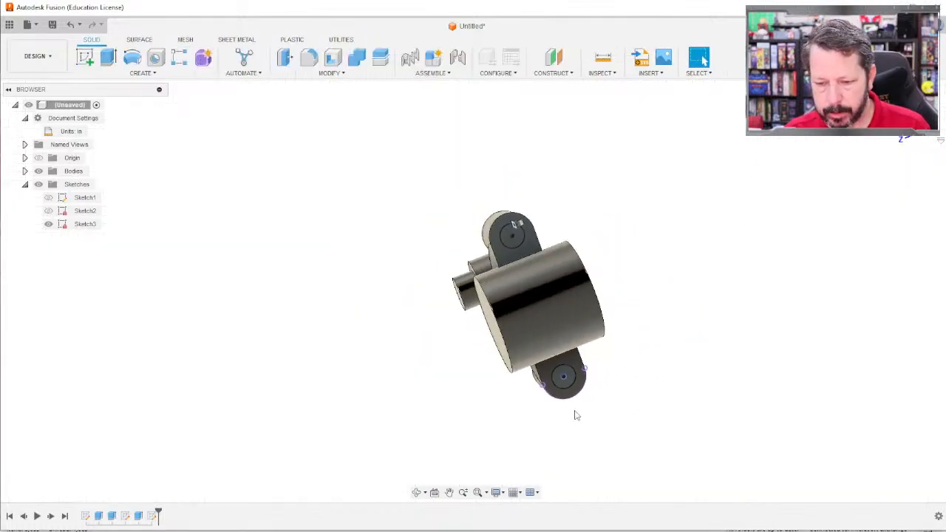
{"action": "left_click", "coordinate": [564, 385]}
{"action": "left_click", "coordinate": [533, 243], "text": "shift"}
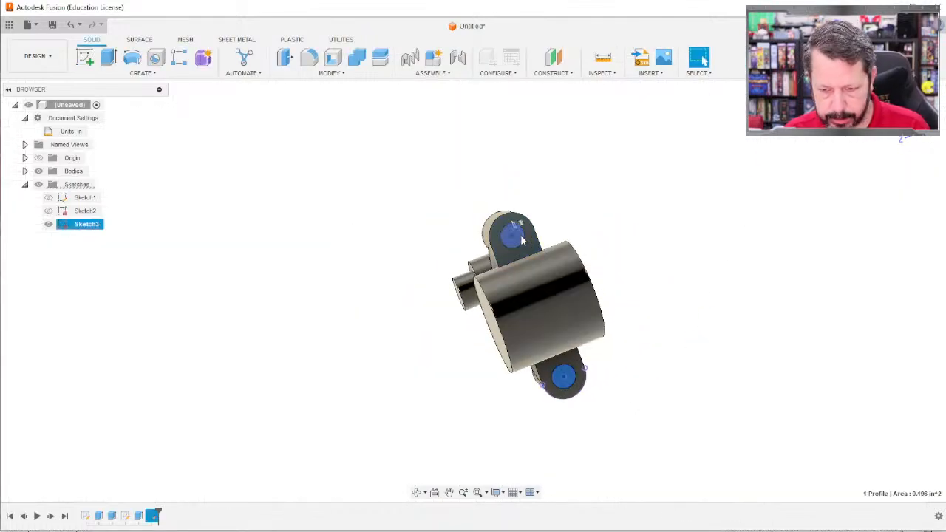
{"action": "left_click", "coordinate": [521, 237]}
{"action": "key", "text": "e"}
{"action": "middle_click_drag", "start_coordinate": [747, 242], "coordinate": [613, 306], "text": "shift"}
{"action": "left_click_drag", "start_coordinate": [379, 303], "coordinate": [456, 254]}
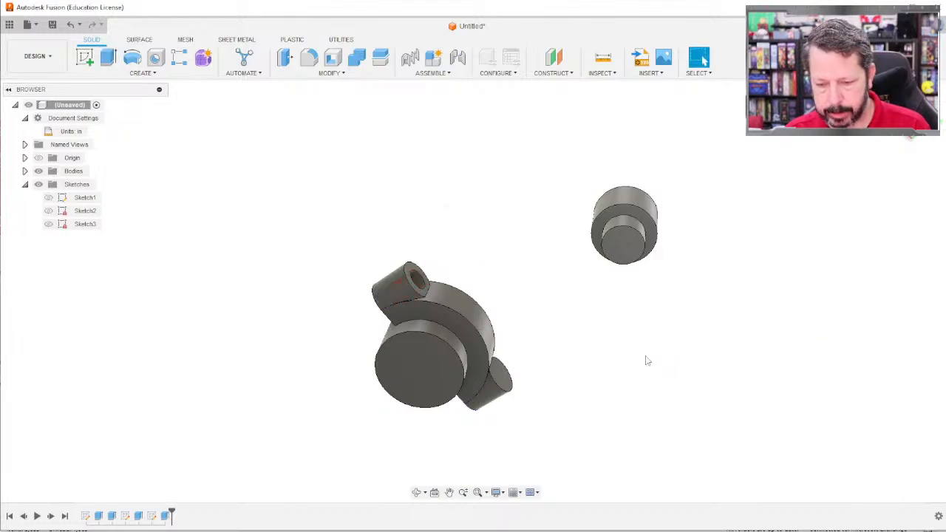
Show Sketch3 again and extrude-cut the negative-X ear's circle through the ear with a distance of -2.411 in.
{"action": "middle_click_drag", "start_coordinate": [646, 359], "coordinate": [654, 263], "text": "shift"}
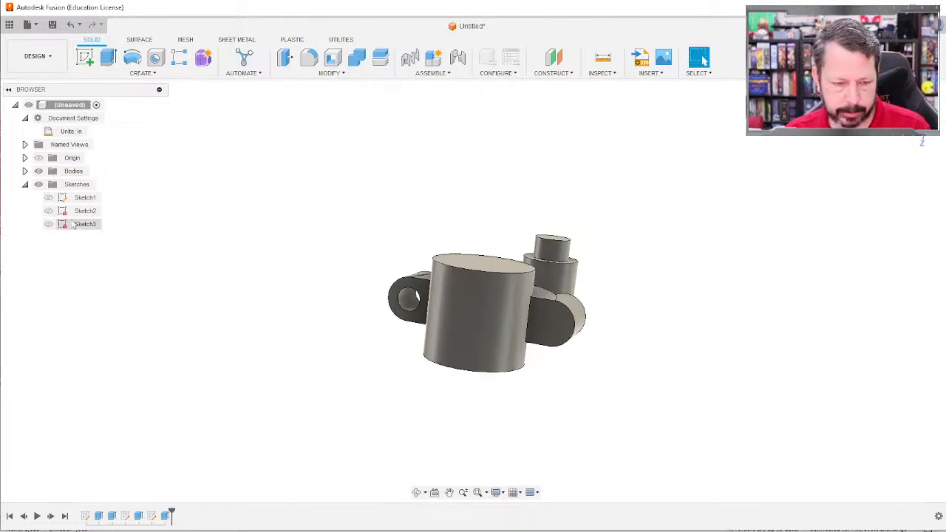
{"action": "left_click", "coordinate": [48, 224]}
{"action": "left_click", "coordinate": [558, 334]}
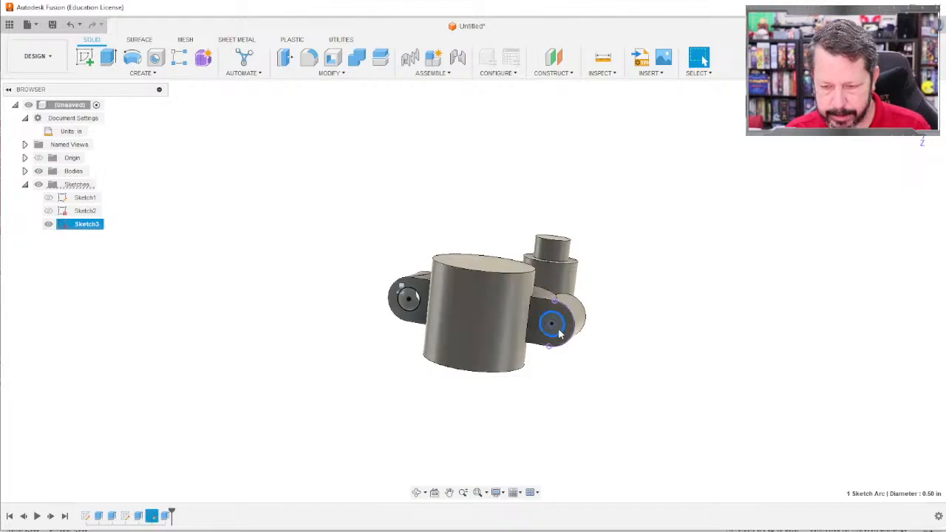
{"action": "left_click", "coordinate": [561, 329]}
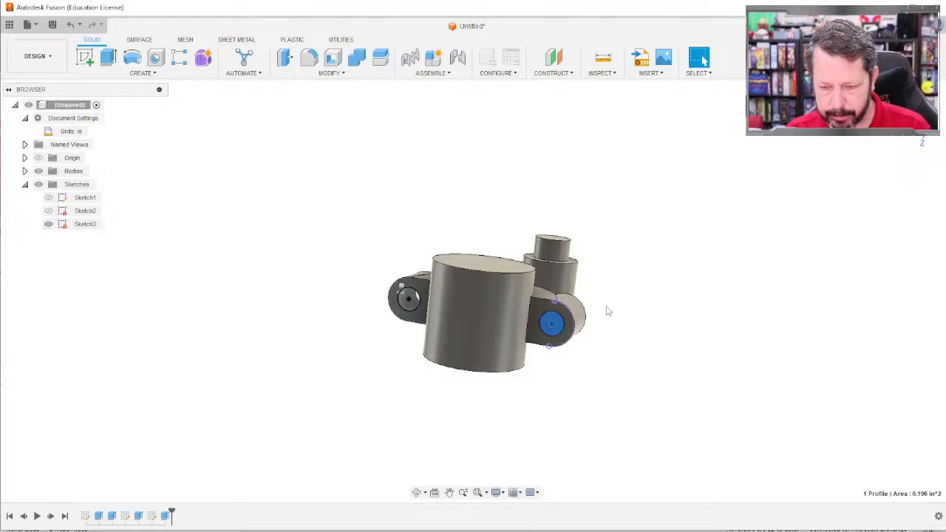
{"action": "middle_click_drag", "start_coordinate": [643, 267], "coordinate": [608, 321], "text": "shift"}
{"action": "key", "text": "e"}
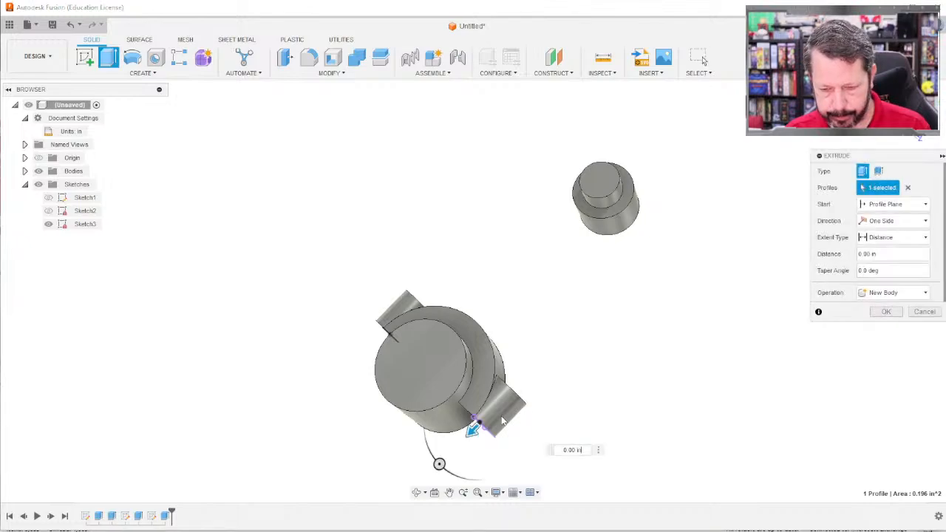
{"action": "left_click", "coordinate": [482, 421]}
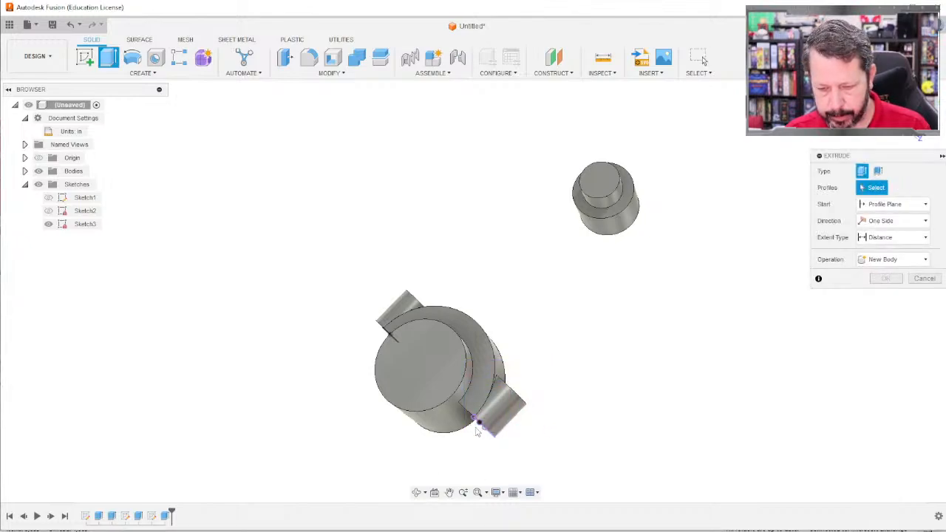
{"action": "middle_click_drag", "start_coordinate": [456, 448], "coordinate": [483, 429], "text": "shift"}
{"action": "left_click", "coordinate": [516, 404]}
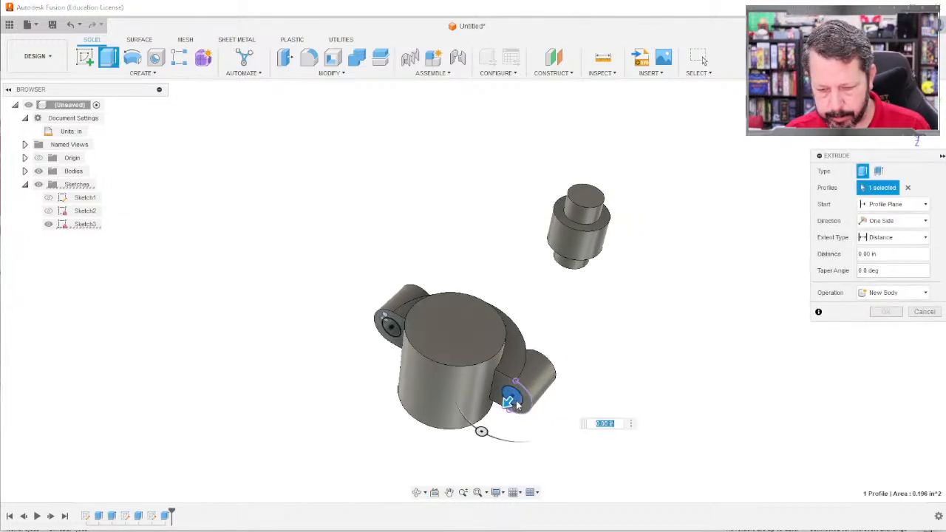
{"action": "left_click_drag", "start_coordinate": [507, 401], "coordinate": [573, 324]}
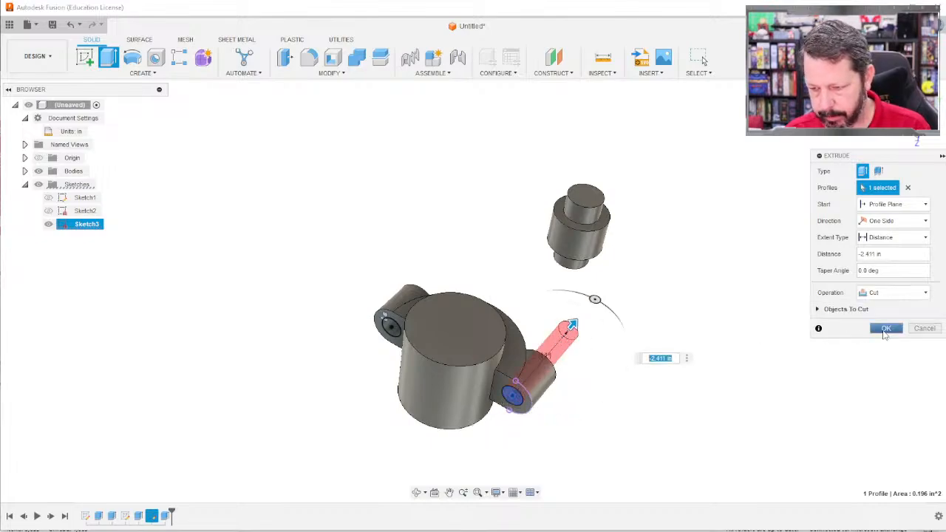
{"action": "left_click", "coordinate": [885, 328]}
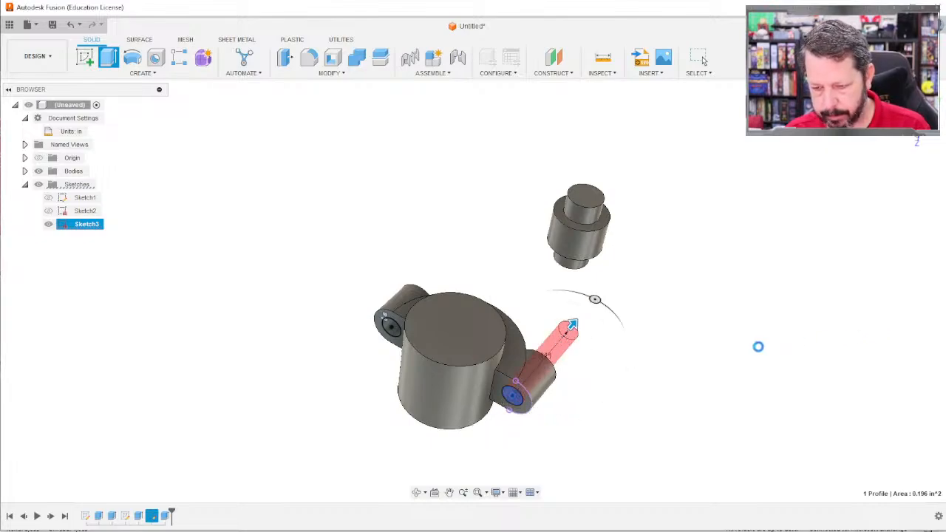
Switch to the Generative Design workspace and create a new Structural Component study.
{"action": "mouse_move", "coordinate": [657, 338]}
{"action": "middle_mouse_down", "text": "shift"}
{"action": "mouse_move", "coordinate": [621, 385]}
{"action": "mouse_move", "coordinate": [589, 360]}
{"action": "mouse_move", "coordinate": [615, 374]}
{"action": "middle_mouse_up", "text": "shift"}
{"action": "scroll", "coordinate": [668, 375], "scroll_direction": "down", "scroll_amount": 2}
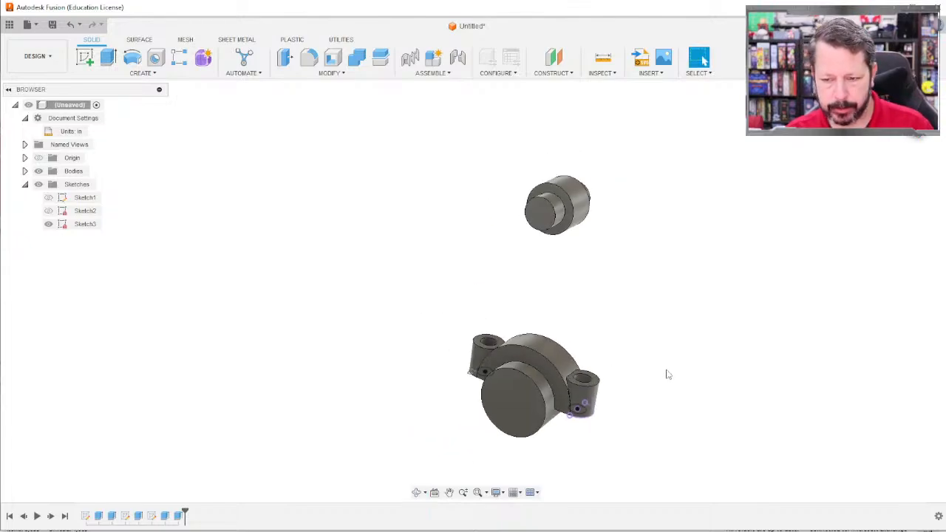
{"action": "scroll", "coordinate": [668, 373], "scroll_direction": "up", "scroll_amount": 1}
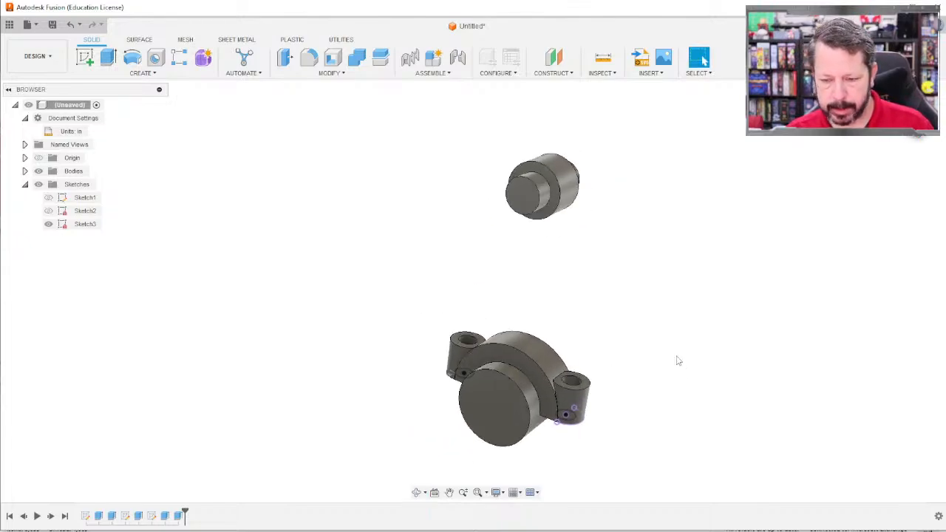
{"action": "left_click", "coordinate": [51, 61]}
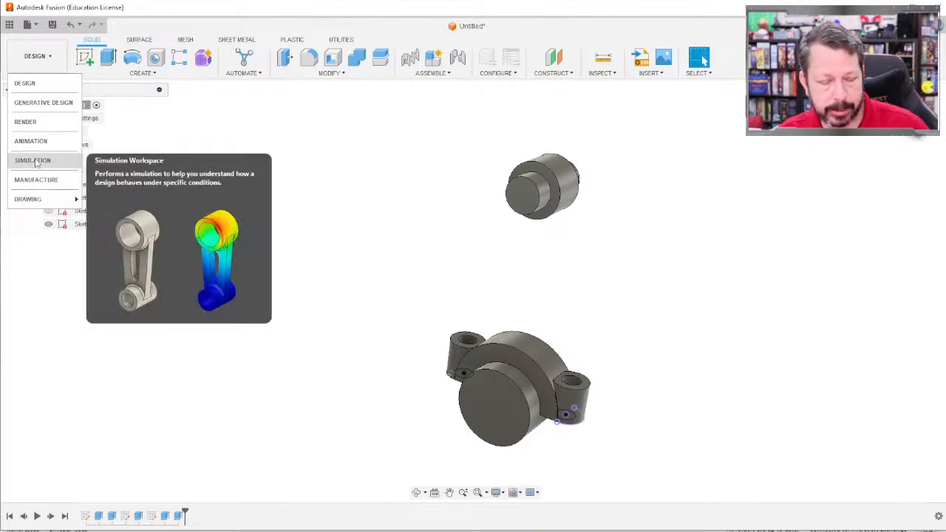
{"action": "left_click", "coordinate": [36, 104]}
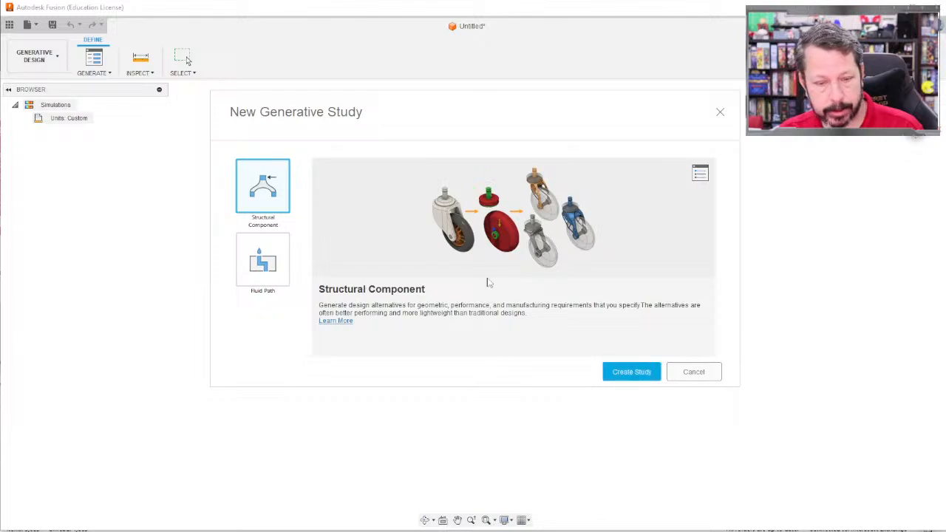
{"action": "left_click", "coordinate": [632, 373]}
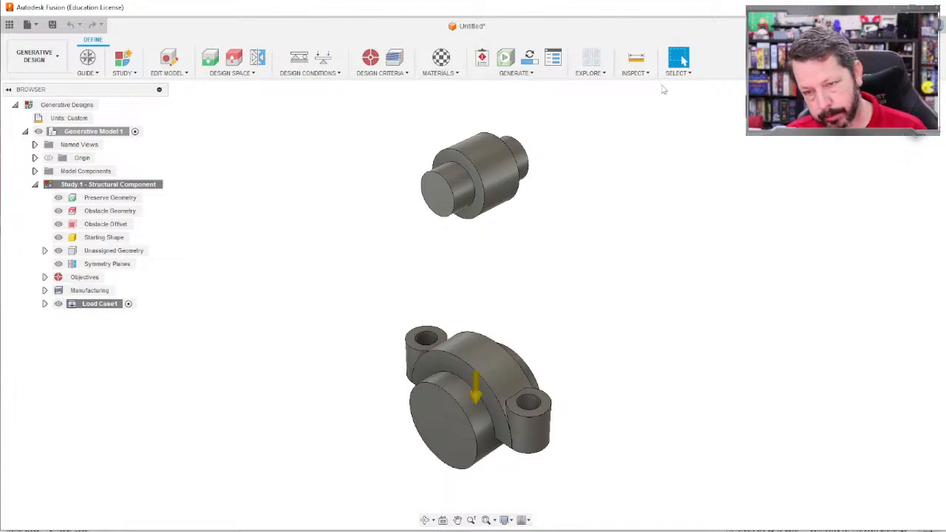
Review the study settings for outcomes resolution and rigid body modes, keeping them as they are.
{"action": "left_click", "coordinate": [98, 75]}
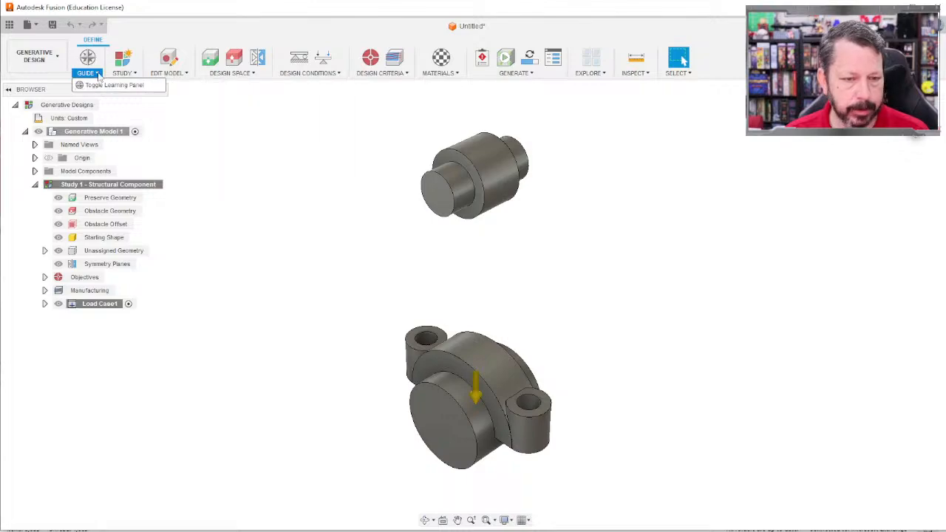
{"action": "left_click", "coordinate": [231, 72]}
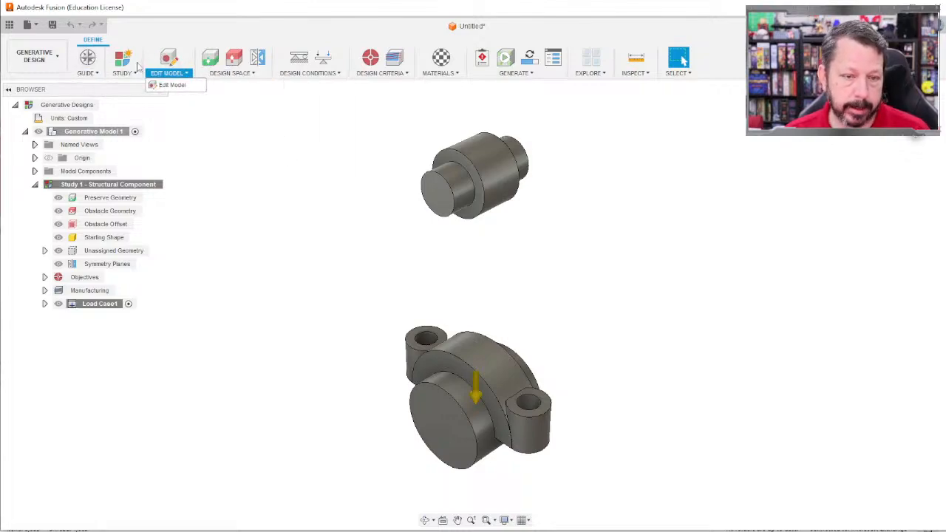
{"action": "mouse_move", "coordinate": [133, 75]}
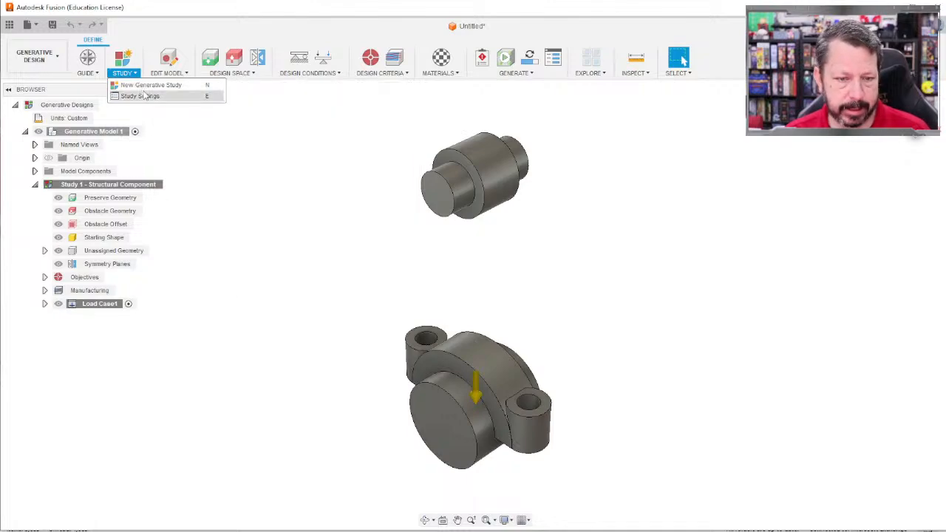
{"action": "left_click", "coordinate": [145, 97]}
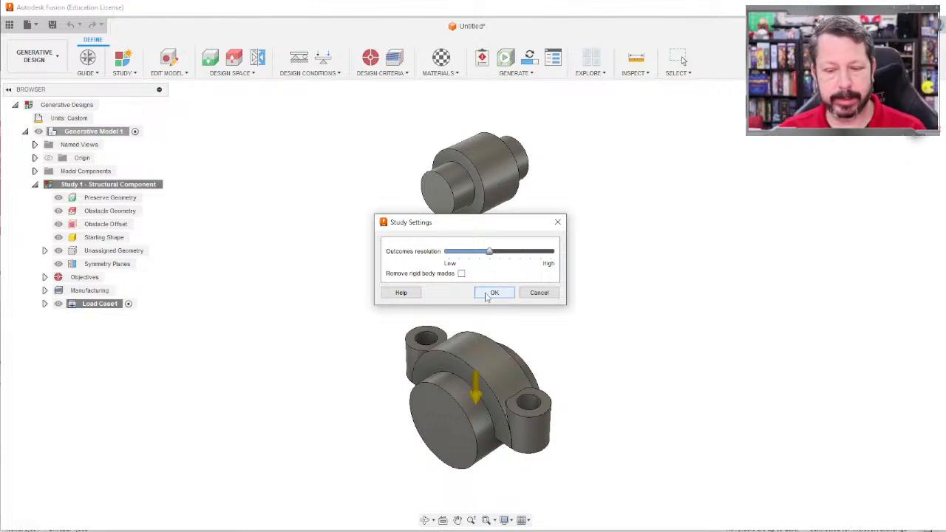
{"action": "left_click", "coordinate": [492, 293]}
{"action": "left_click", "coordinate": [181, 74]}
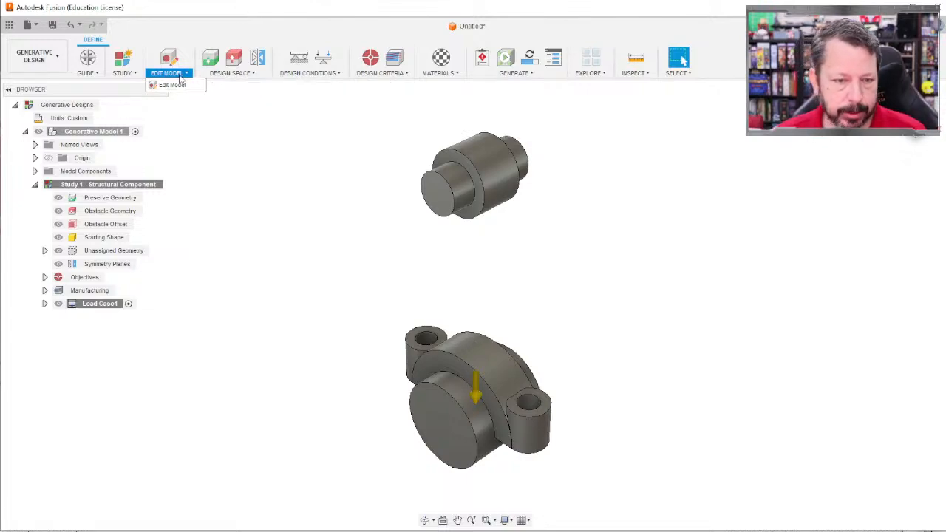
Assign the small-end ring and the big-end half ring with its bolt ears as preserve geometry.
{"action": "left_click", "coordinate": [232, 73]}
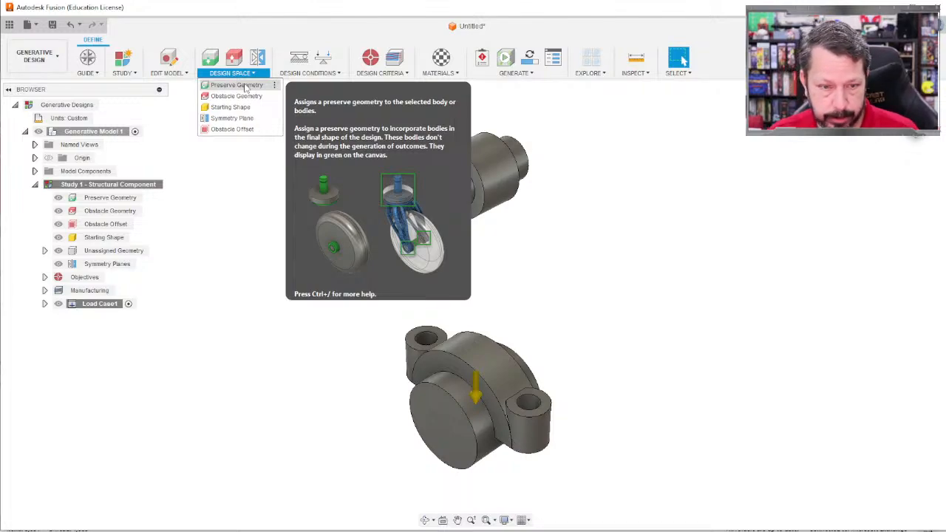
{"action": "left_click", "coordinate": [237, 85]}
{"action": "left_click", "coordinate": [484, 153]}
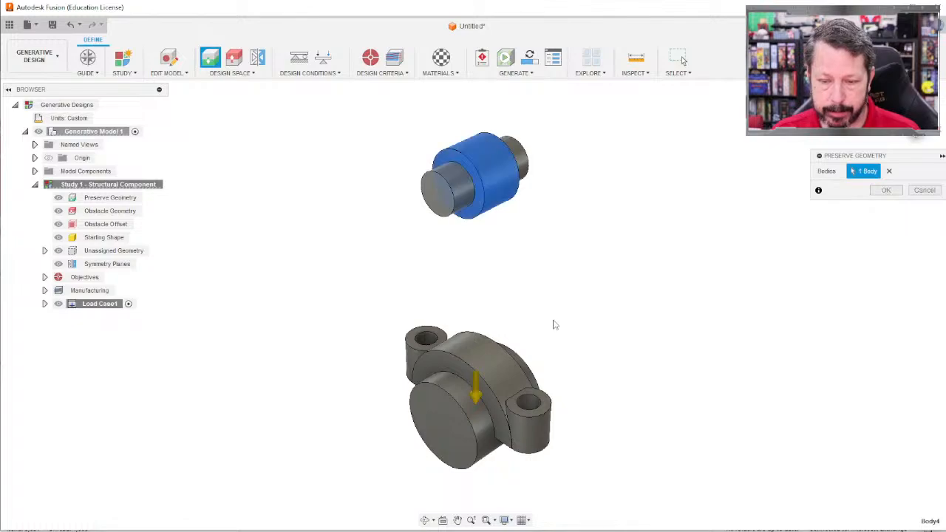
{"action": "left_click", "coordinate": [528, 378]}
{"action": "mouse_move", "coordinate": [608, 244]}
{"action": "middle_mouse_down", "text": "shift"}
{"action": "mouse_move", "coordinate": [559, 205]}
{"action": "mouse_move", "coordinate": [596, 236]}
{"action": "mouse_move", "coordinate": [594, 255]}
{"action": "middle_mouse_up", "text": "shift"}
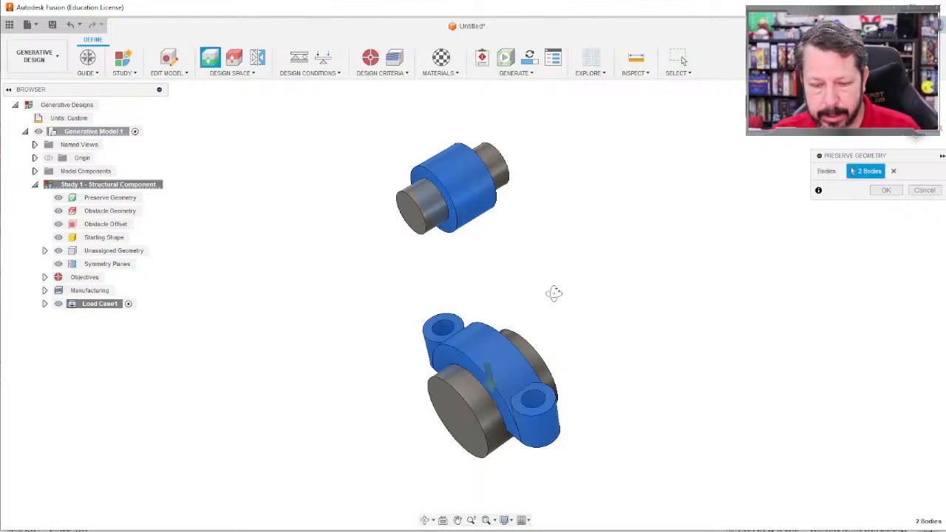
{"action": "middle_click_drag", "start_coordinate": [554, 291], "coordinate": [564, 411], "text": "shift"}
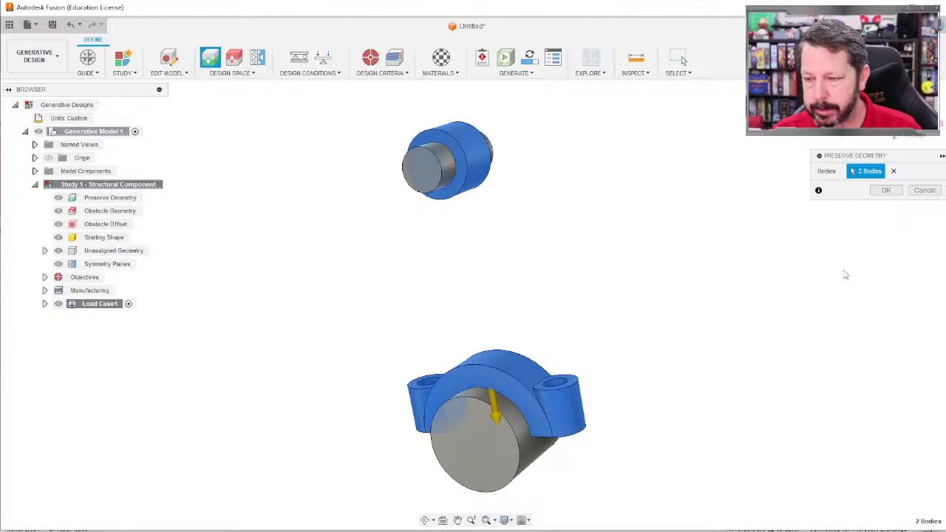
{"action": "left_click", "coordinate": [886, 190]}
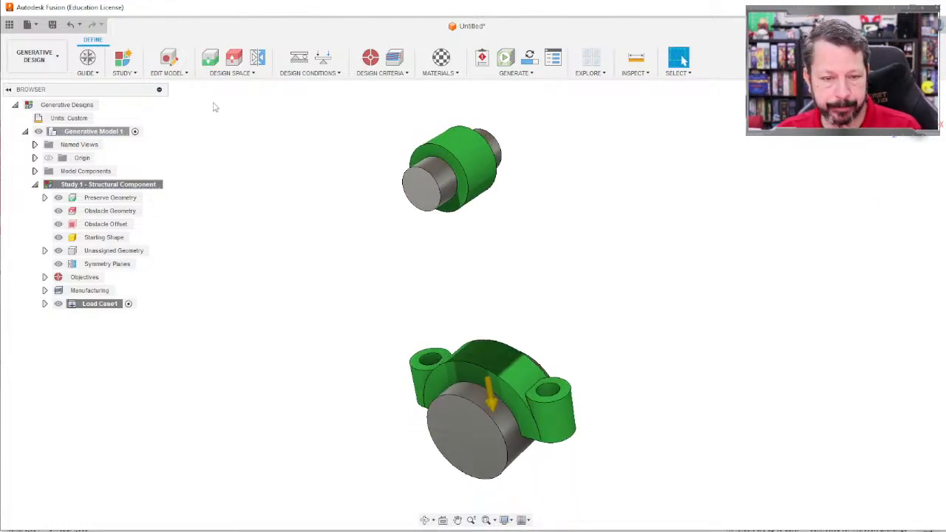
Assign the small-end pin and the big-end journal cylinder as obstacle geometry, checking the clearance around the bolt ears.
{"action": "left_click", "coordinate": [230, 72]}
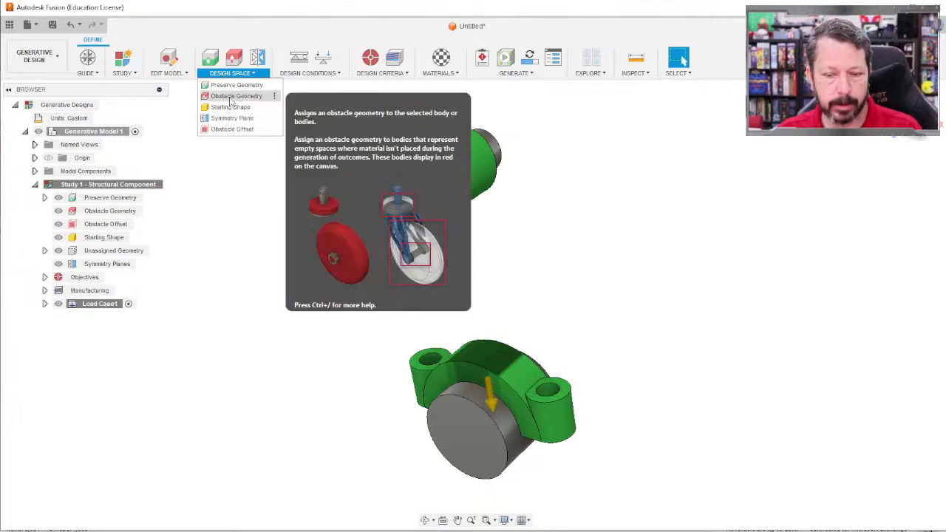
{"action": "left_click", "coordinate": [232, 96]}
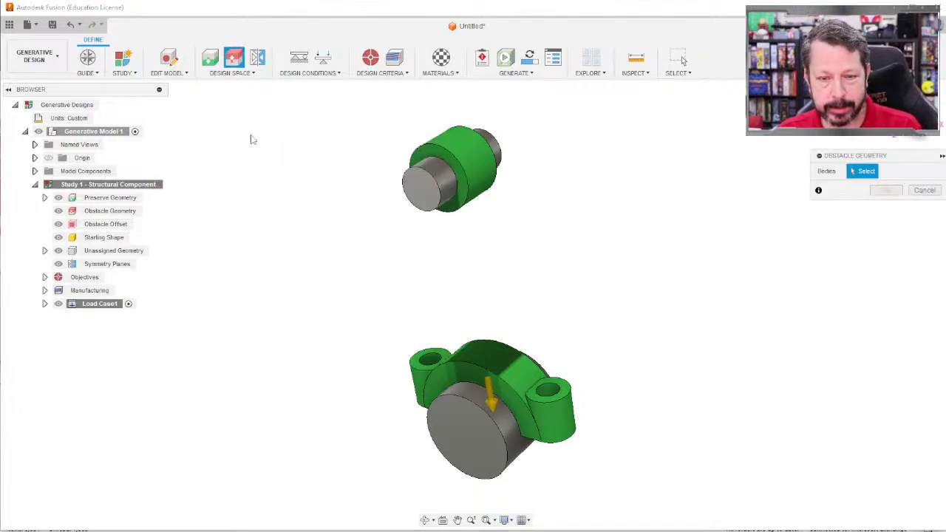
{"action": "left_click", "coordinate": [421, 184]}
{"action": "left_click", "coordinate": [489, 441]}
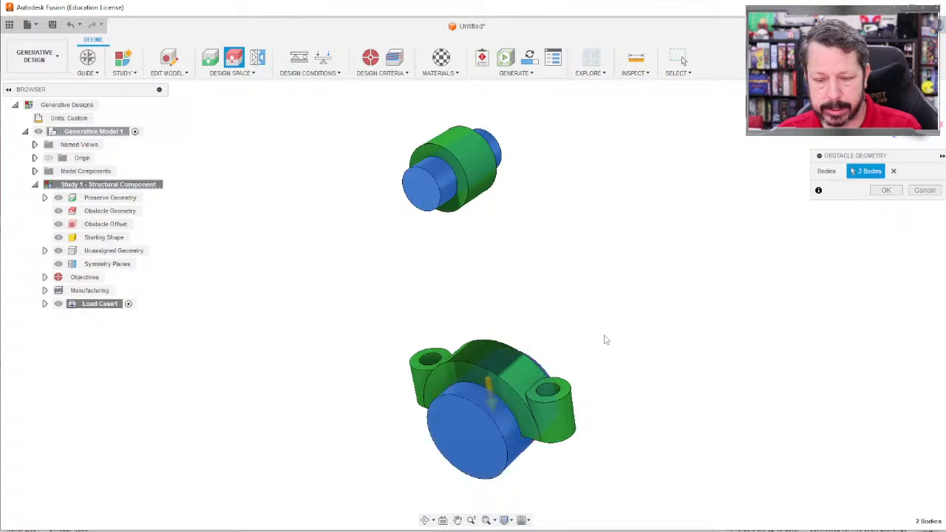
{"action": "middle_click_drag", "start_coordinate": [619, 308], "coordinate": [602, 204], "text": "shift"}
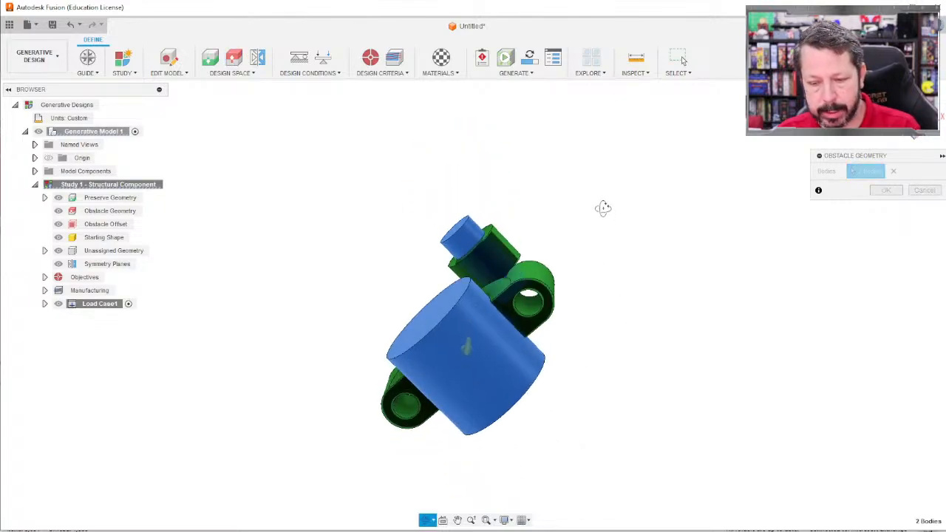
{"action": "scroll", "coordinate": [520, 327], "scroll_direction": "up", "scroll_amount": 3}
{"action": "scroll", "coordinate": [519, 328], "scroll_direction": "up", "scroll_amount": 3}
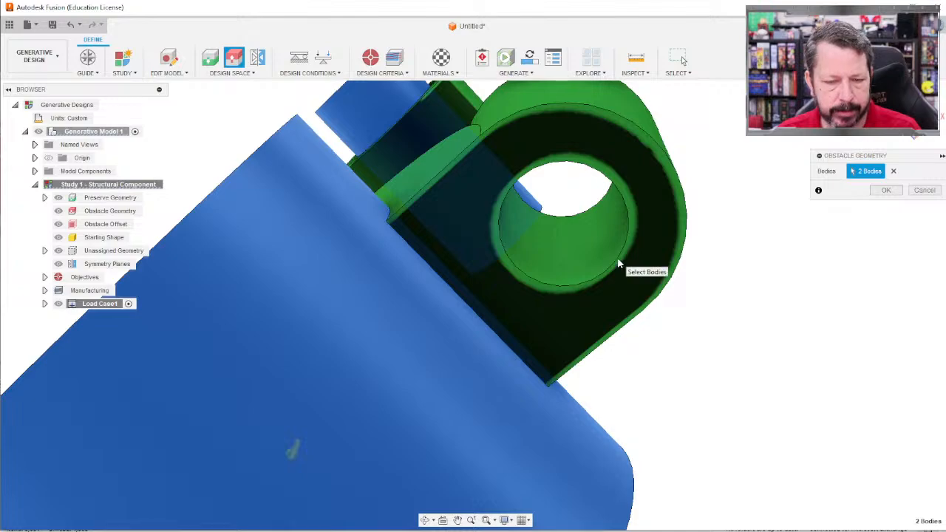
{"action": "middle_click_drag", "start_coordinate": [678, 303], "coordinate": [680, 370], "text": "shift"}
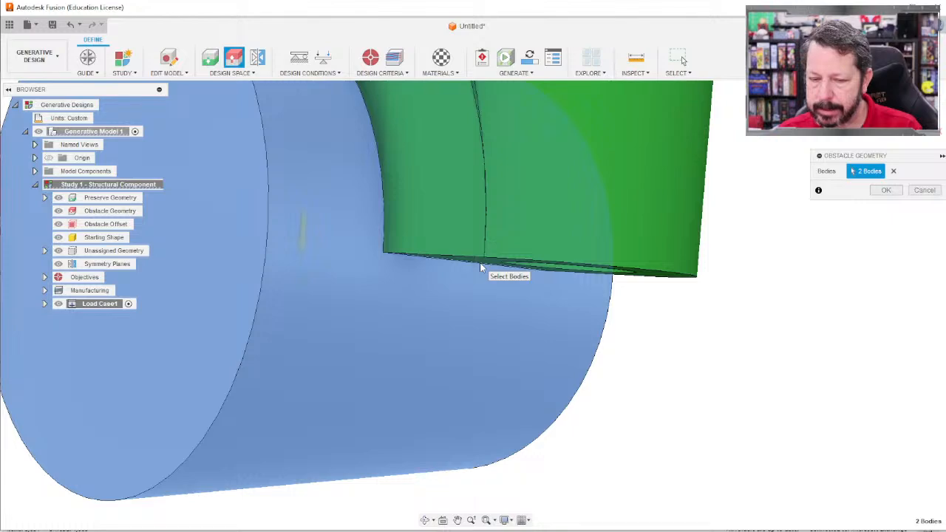
{"action": "scroll", "coordinate": [480, 263], "scroll_direction": "down", "scroll_amount": 5}
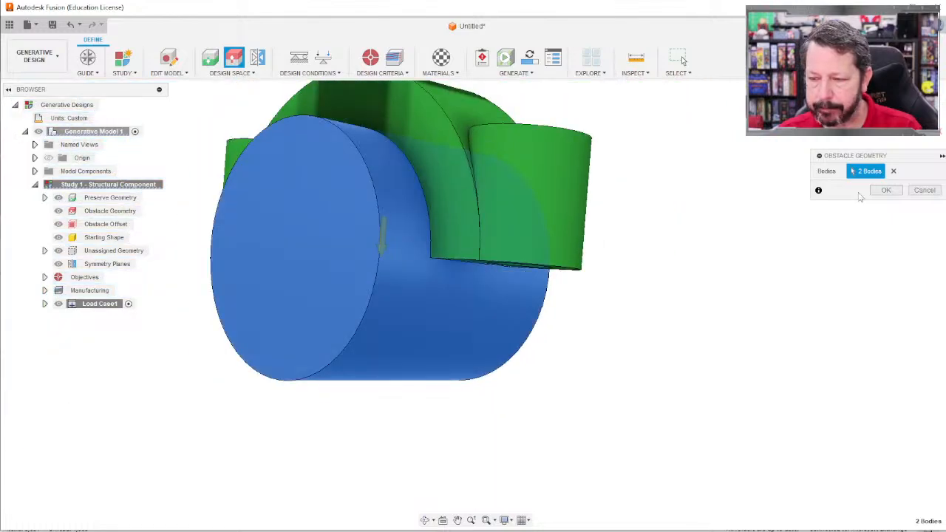
{"action": "left_click", "coordinate": [886, 190]}
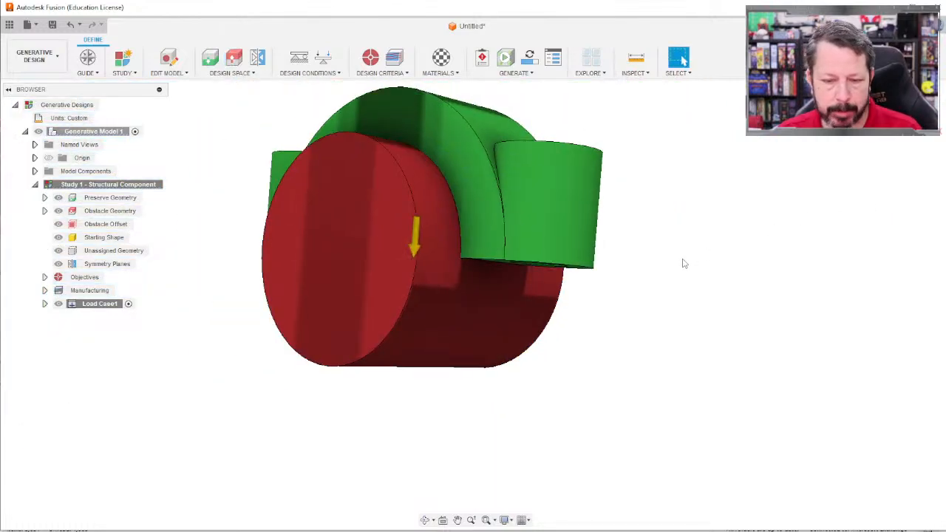
{"action": "middle_click_drag", "start_coordinate": [682, 261], "coordinate": [670, 244], "text": "shift"}
{"action": "scroll", "coordinate": [669, 243], "scroll_direction": "down", "scroll_amount": 3}
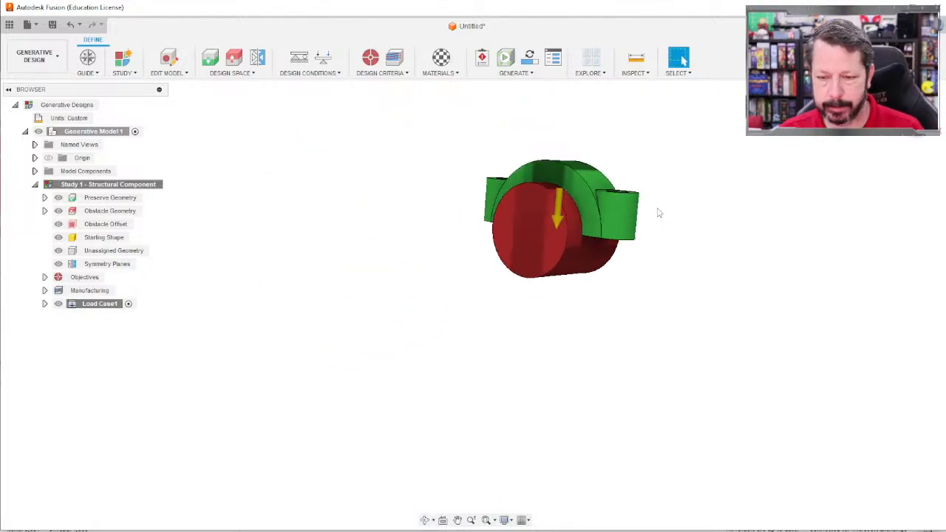
Define two symmetry planes for the study, using the two vertical origin planes through the connecting rod.
{"action": "middle_click_drag", "start_coordinate": [709, 137], "coordinate": [559, 275]}
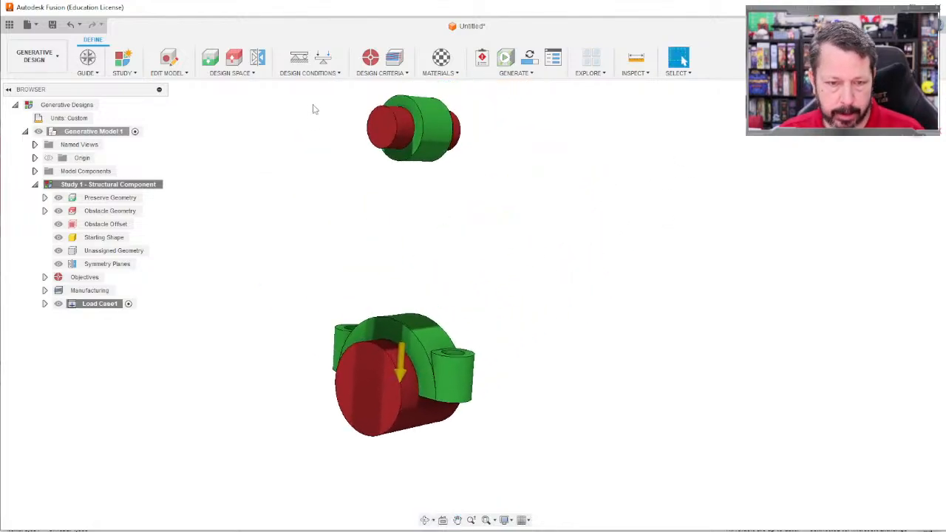
{"action": "left_click", "coordinate": [241, 73]}
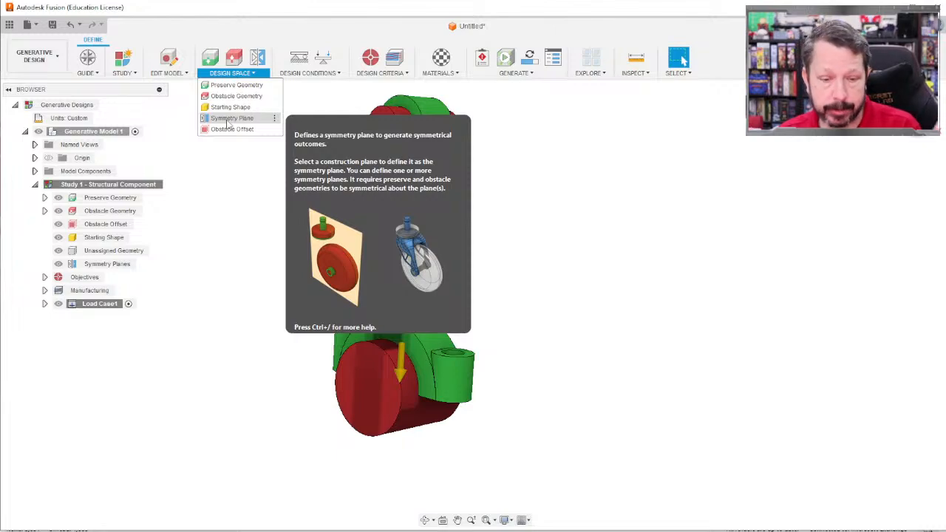
{"action": "left_click", "coordinate": [229, 118]}
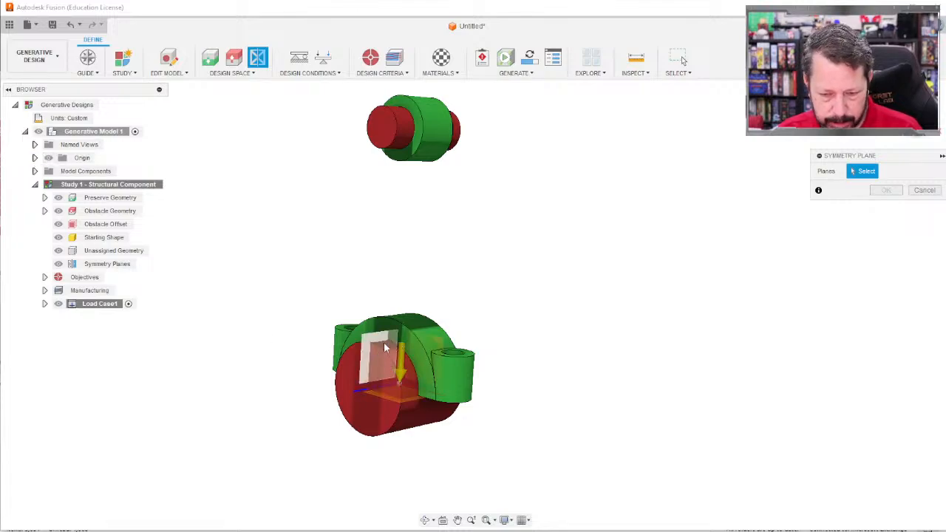
{"action": "left_click", "coordinate": [374, 342]}
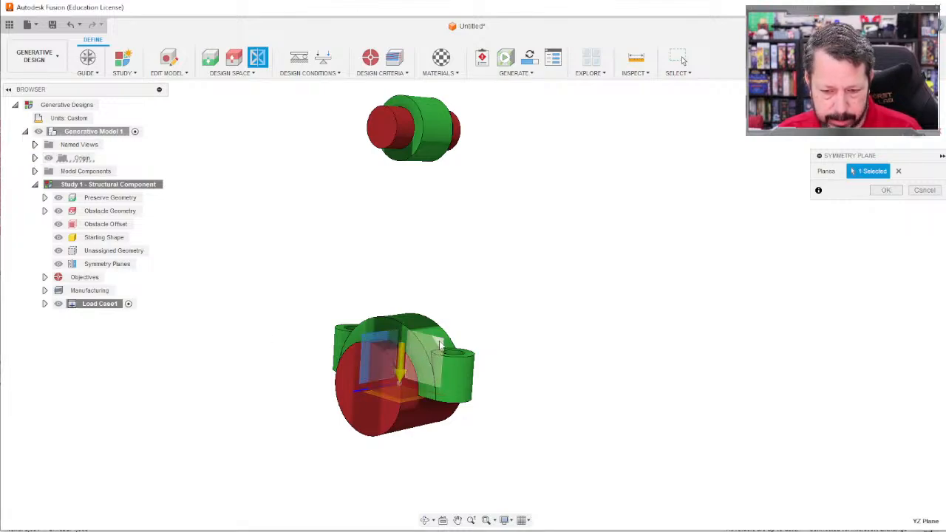
{"action": "left_click", "coordinate": [438, 345]}
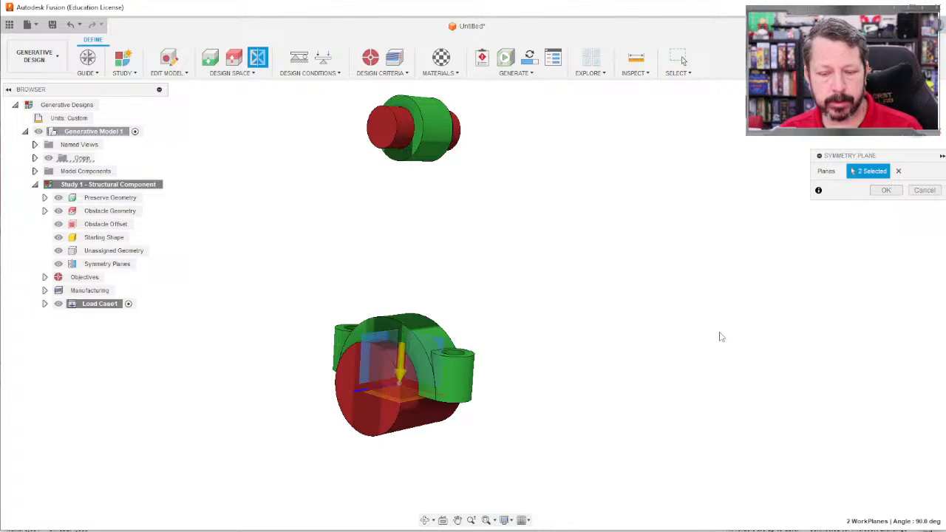
{"action": "left_click", "coordinate": [883, 191]}
Apply a fixed structural constraint to the undersides of both bolt ears and the inner bearing face of the big-end half ring.
{"action": "left_click", "coordinate": [241, 74]}
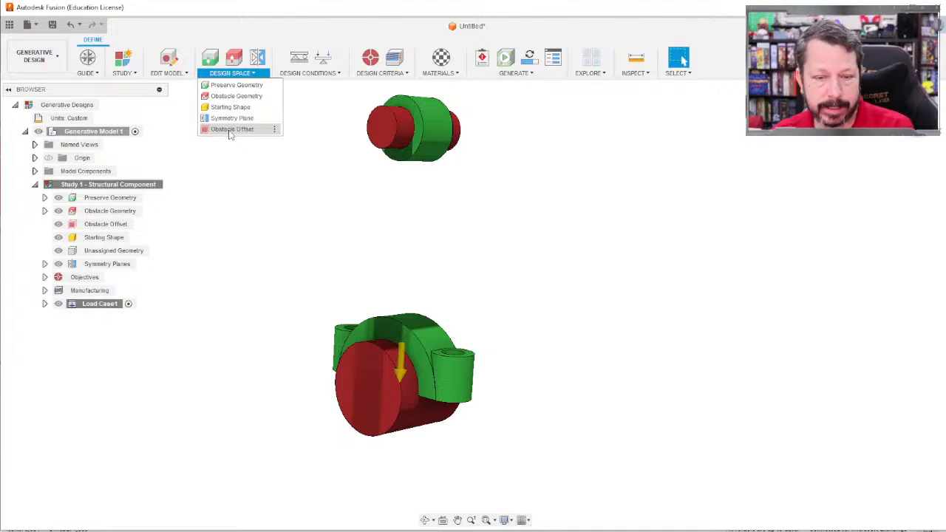
{"action": "left_click", "coordinate": [309, 72]}
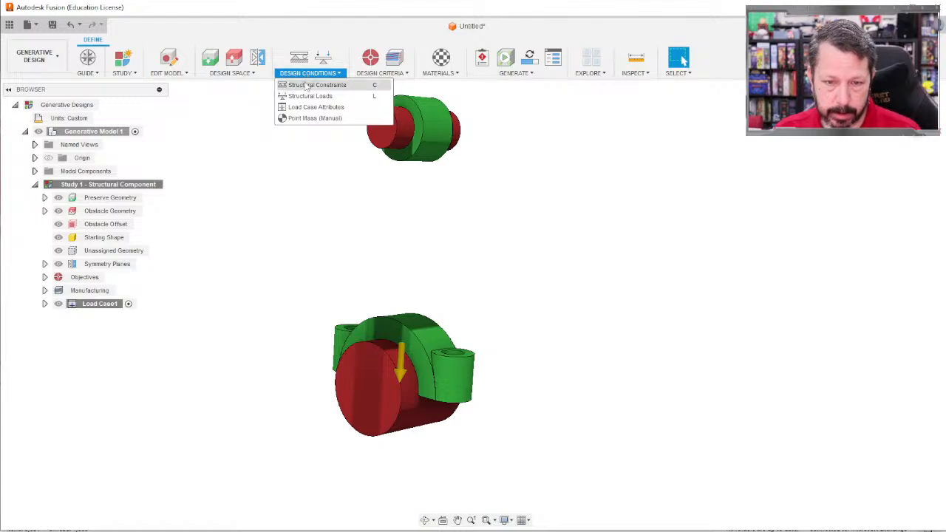
{"action": "left_click", "coordinate": [309, 86]}
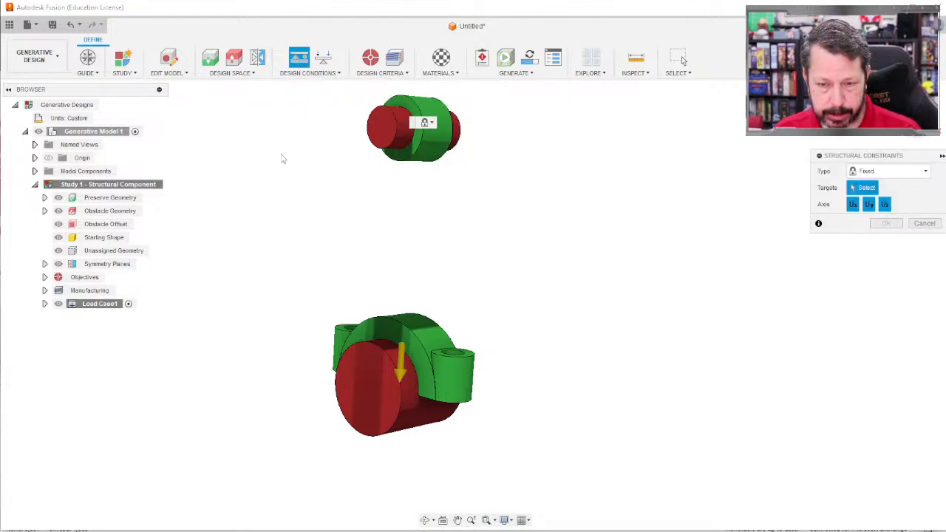
{"action": "middle_click_drag", "start_coordinate": [274, 271], "coordinate": [276, 220], "text": "shift"}
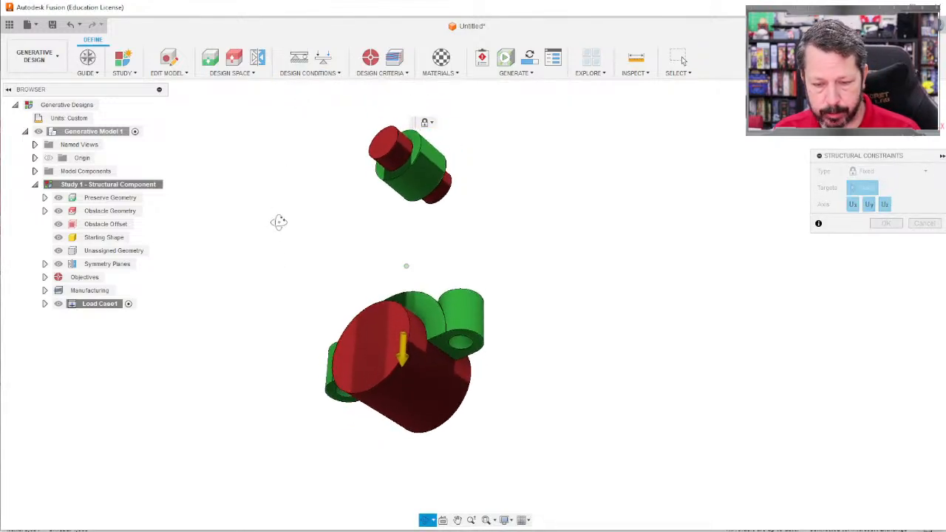
{"action": "left_click", "coordinate": [449, 343]}
{"action": "middle_click_drag", "start_coordinate": [314, 428], "coordinate": [274, 385], "text": "shift"}
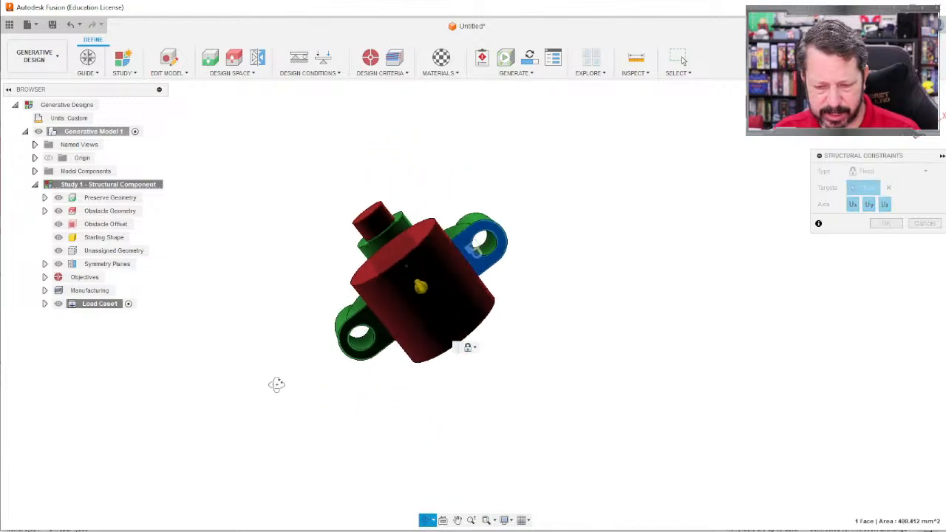
{"action": "left_click", "coordinate": [380, 345]}
{"action": "middle_click_drag", "start_coordinate": [267, 234], "coordinate": [265, 338], "text": "shift"}
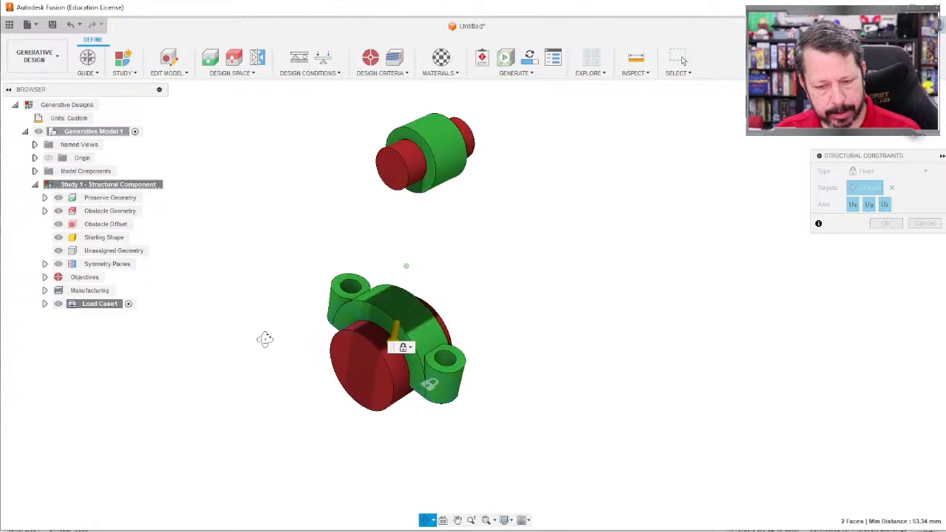
{"action": "scroll", "coordinate": [331, 346], "scroll_direction": "up", "scroll_amount": 5}
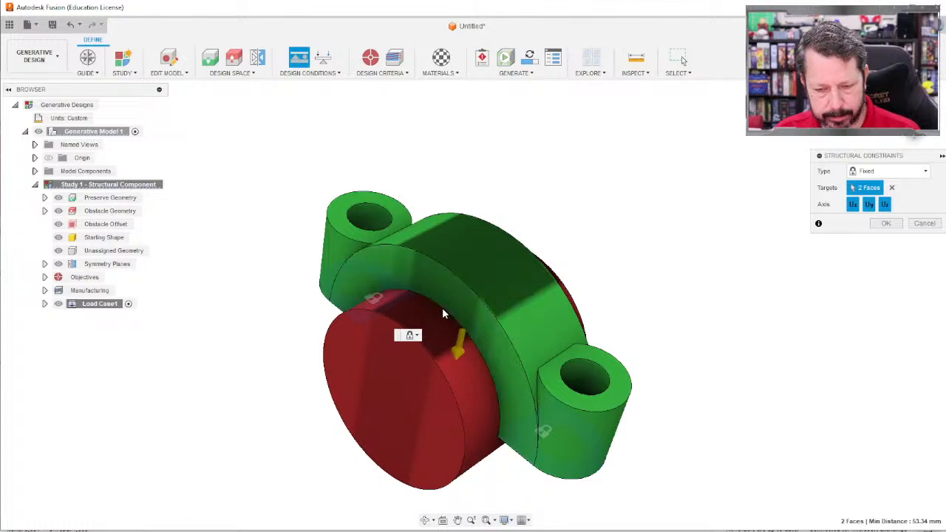
{"action": "left_click", "coordinate": [398, 286]}
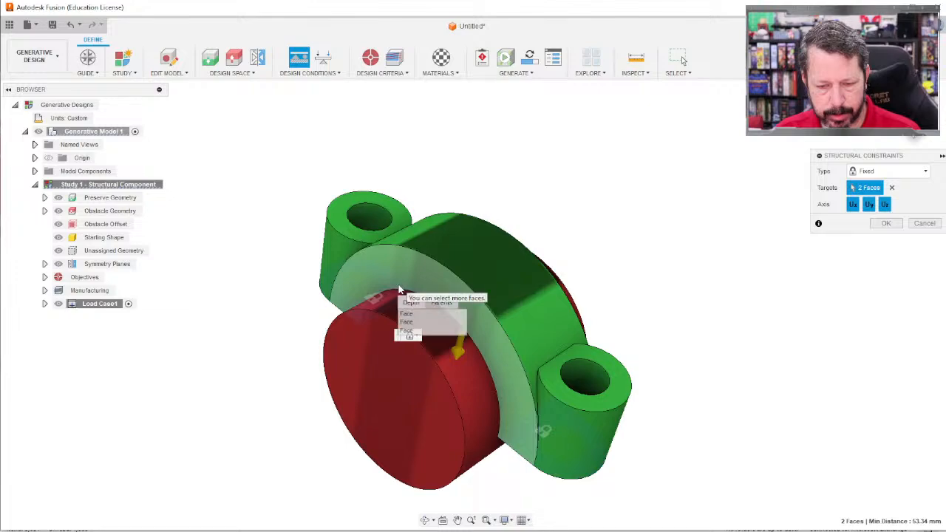
{"action": "left_click", "coordinate": [411, 323]}
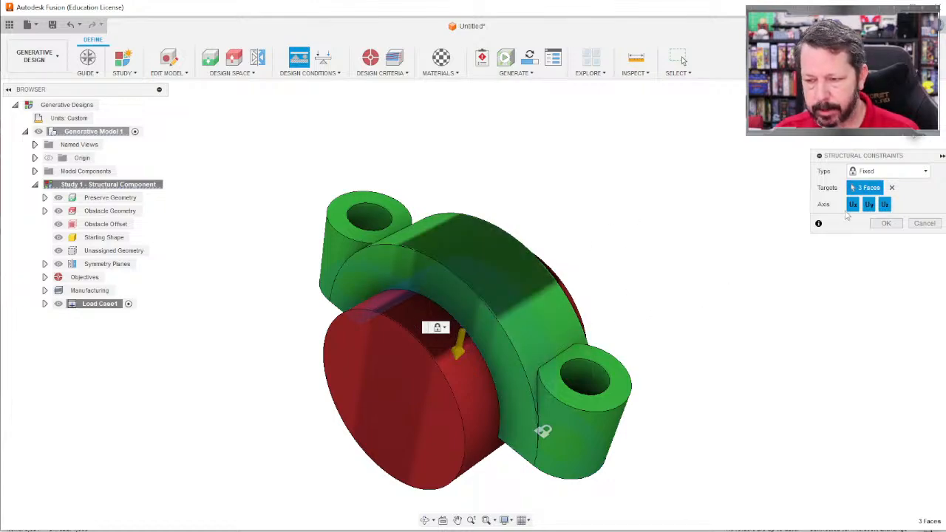
{"action": "left_click", "coordinate": [888, 223]}
Start a force load on the small-end bore face with its direction flipped and its units in lbforce.
{"action": "scroll", "coordinate": [693, 318], "scroll_direction": "down", "scroll_amount": 3}
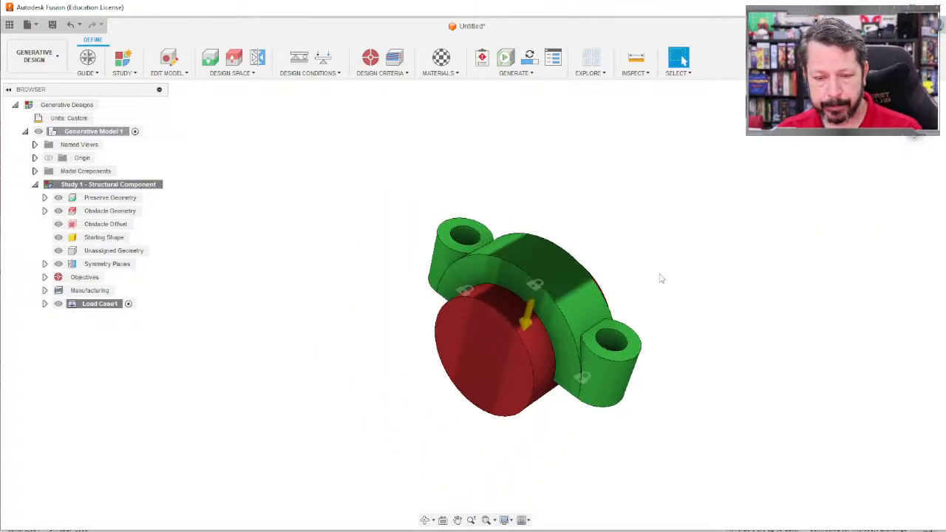
{"action": "middle_click_drag", "start_coordinate": [661, 277], "coordinate": [673, 186], "text": "shift"}
{"action": "middle_click_drag", "start_coordinate": [705, 156], "coordinate": [611, 247]}
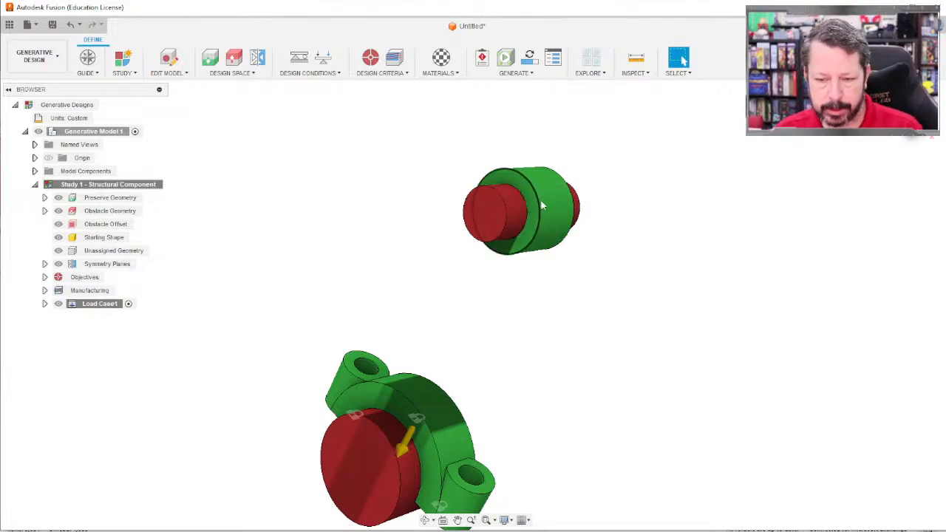
{"action": "left_click", "coordinate": [308, 72]}
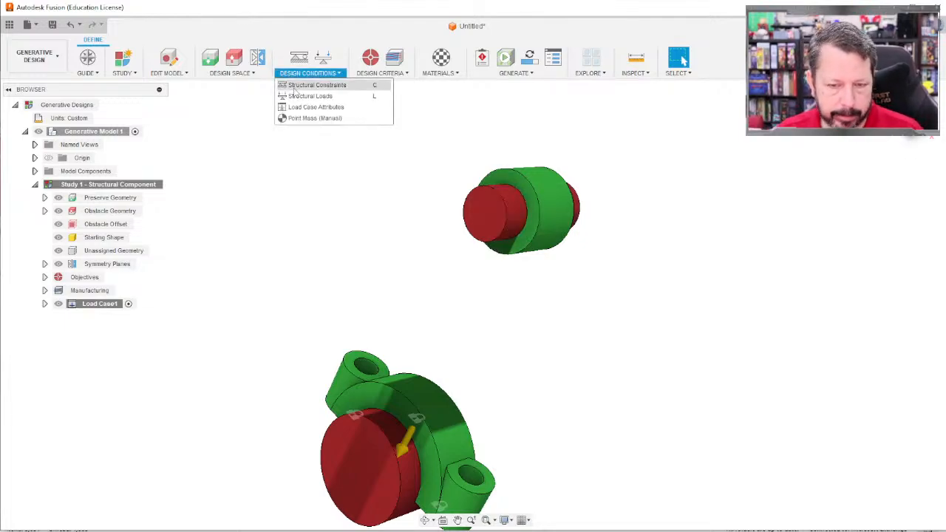
{"action": "left_click", "coordinate": [318, 91]}
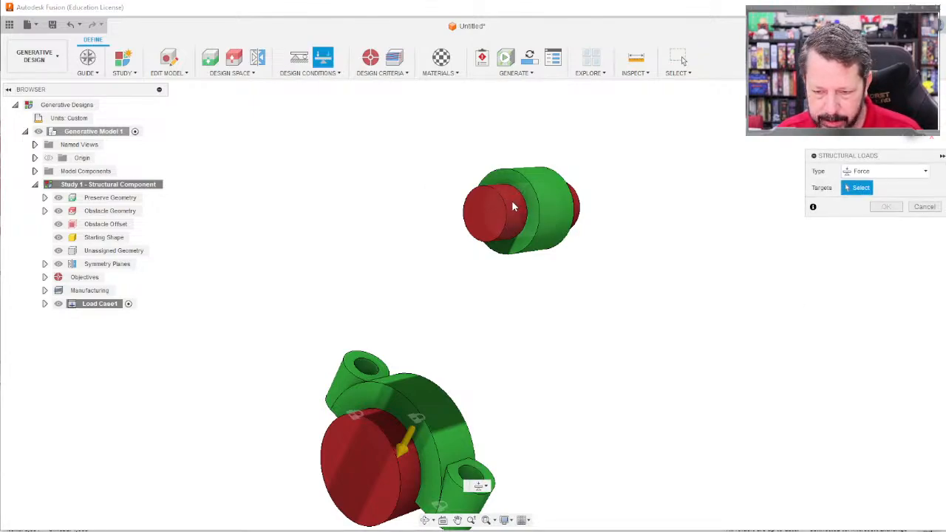
{"action": "left_click", "coordinate": [512, 201]}
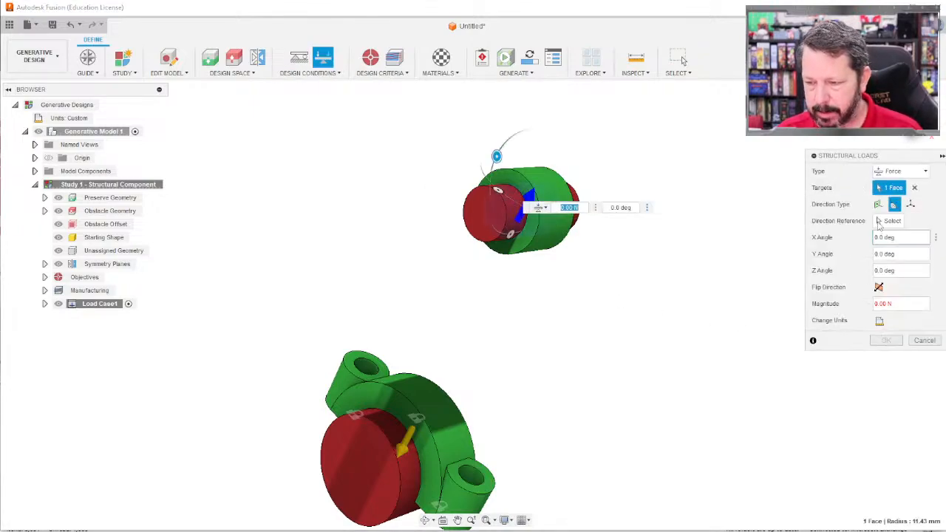
{"action": "left_click", "coordinate": [879, 288]}
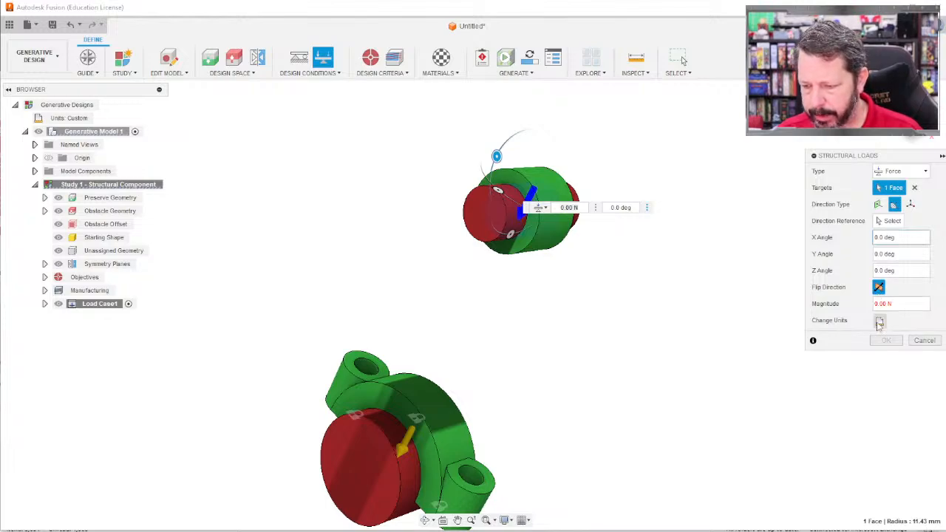
{"action": "left_click", "coordinate": [879, 320]}
{"action": "left_click", "coordinate": [898, 320]}
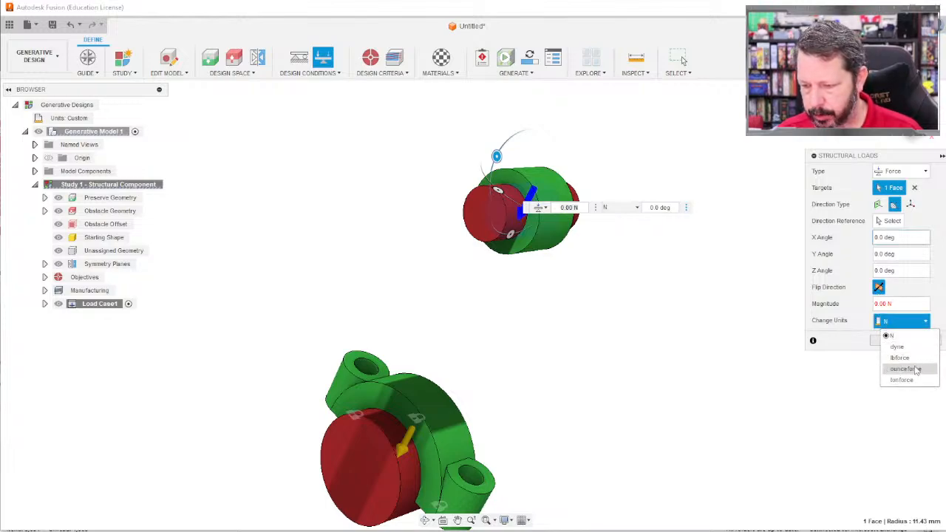
{"action": "left_click", "coordinate": [899, 358]}
Set the small-end force magnitude to 10000 lbforce and apply the load.
{"action": "left_click", "coordinate": [884, 304]}
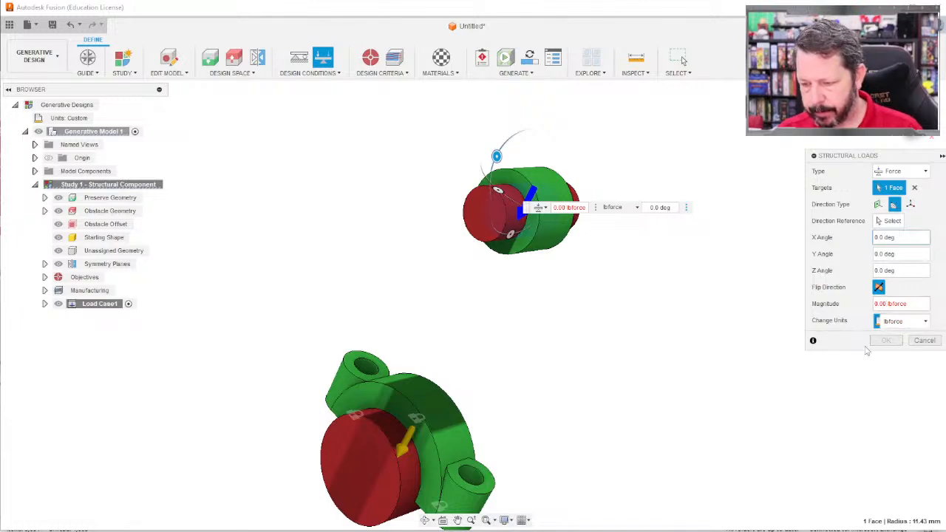
{"action": "key", "text": "BackSpace"}
{"action": "key", "text": "BackSpace"}
{"action": "key", "text": "BackSpace"}
{"action": "key", "text": "BackSpace"}
{"action": "type", "text": "10000"}
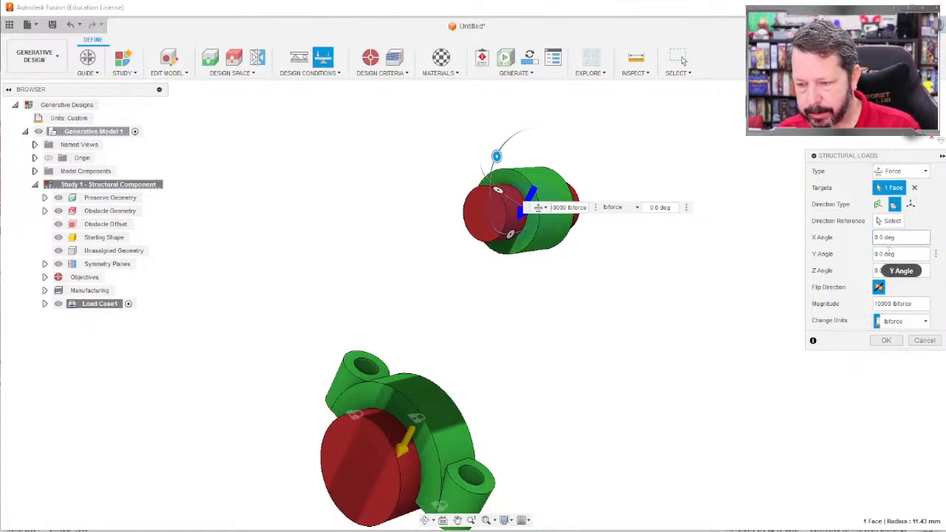
{"action": "left_click", "coordinate": [888, 342]}
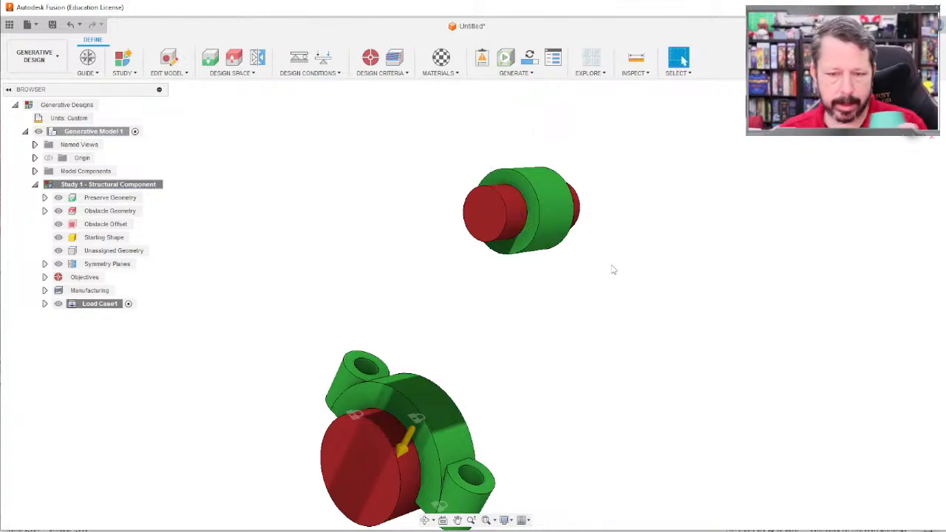
Open the study's Objectives and Limits settings.
{"action": "left_click", "coordinate": [299, 76]}
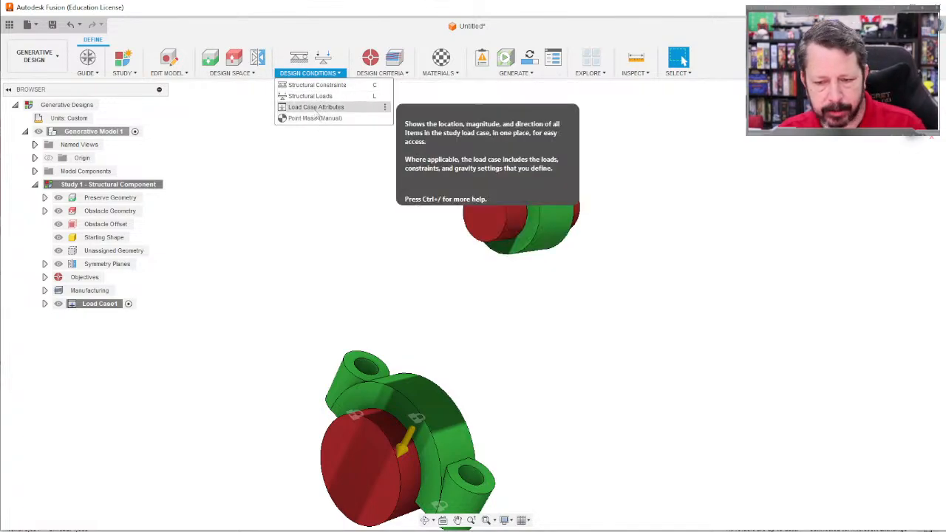
{"action": "left_click", "coordinate": [393, 78]}
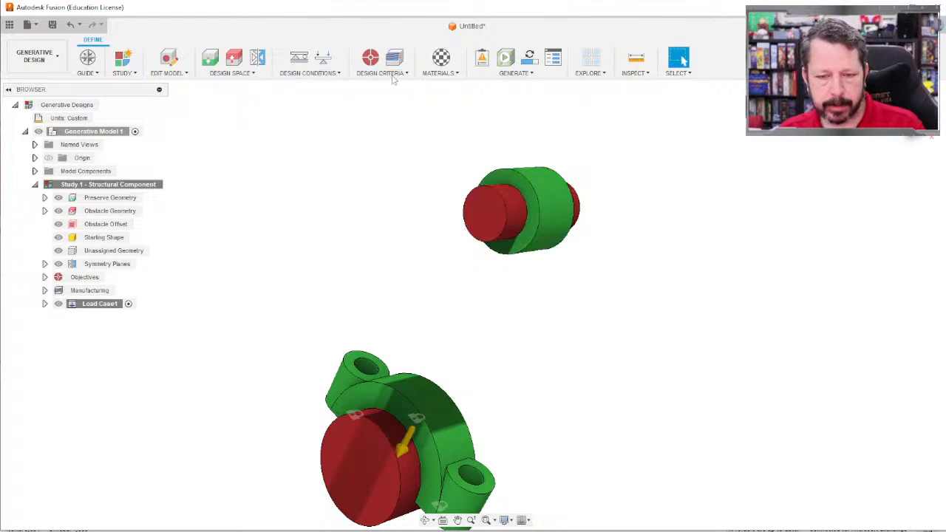
{"action": "left_click", "coordinate": [393, 74]}
{"action": "left_click", "coordinate": [380, 86]}
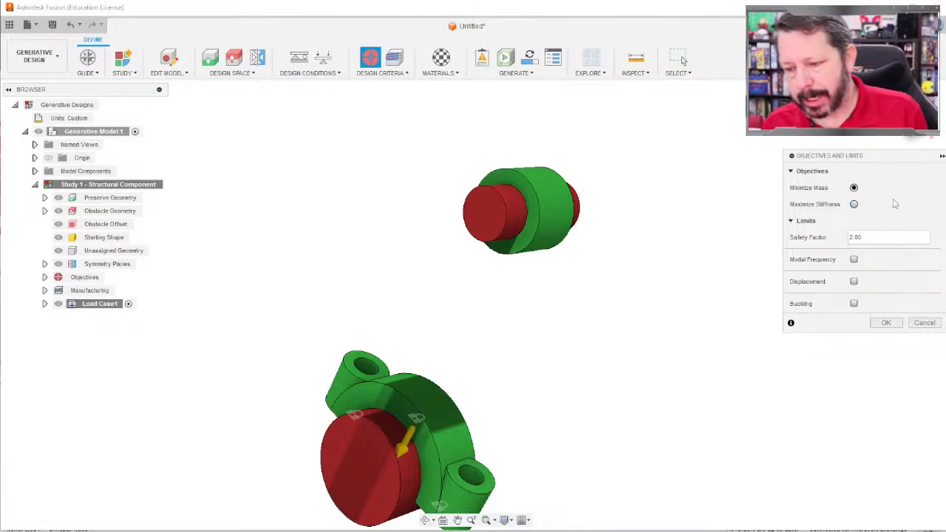
Try the Maximize Stiffness objective and the Modal Frequency limit for the study.
{"action": "left_click", "coordinate": [854, 205]}
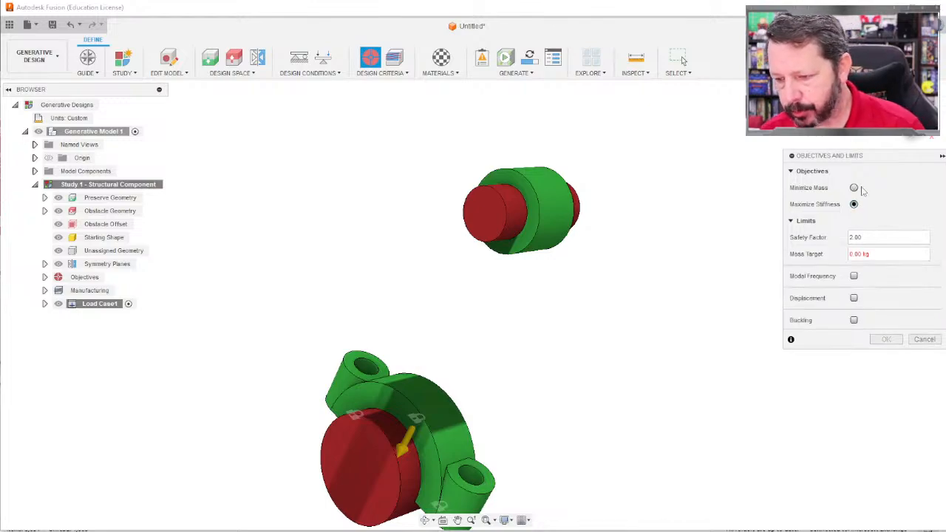
{"action": "left_click", "coordinate": [855, 189]}
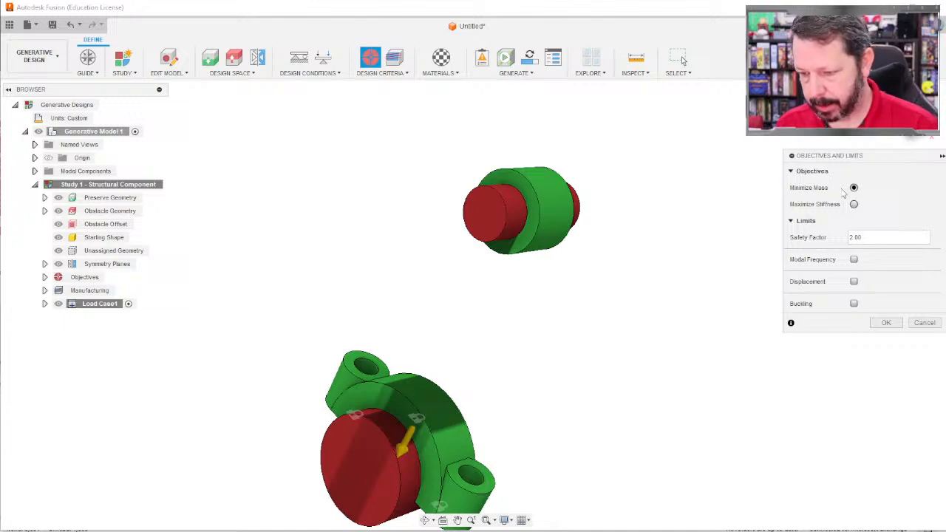
{"action": "left_click", "coordinate": [853, 261]}
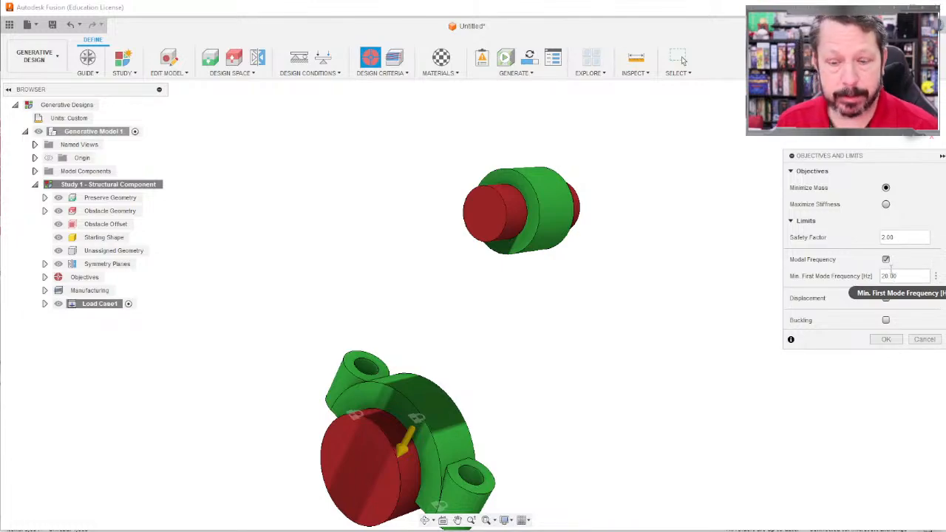
{"action": "left_click", "coordinate": [887, 261]}
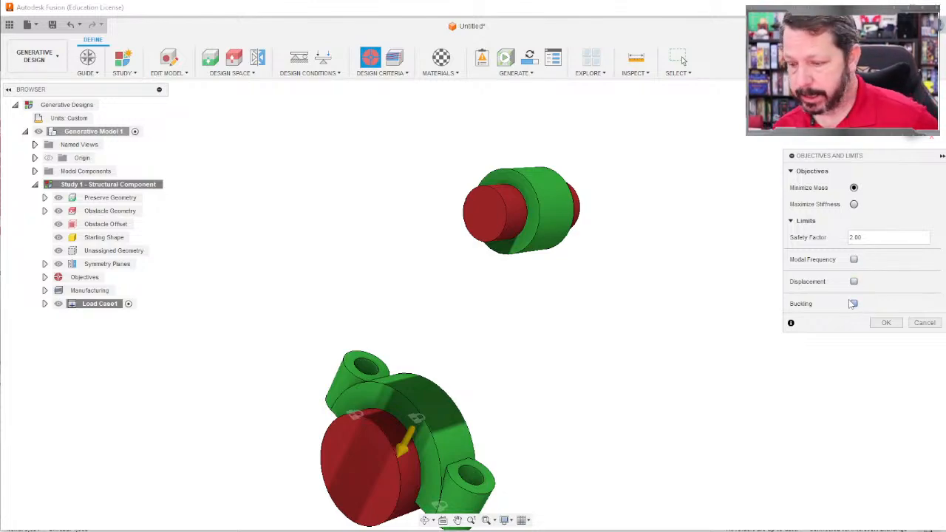
Set the study objective to Maximize Stiffness with a mass target of 0.35 kg.
{"action": "left_click", "coordinate": [856, 205]}
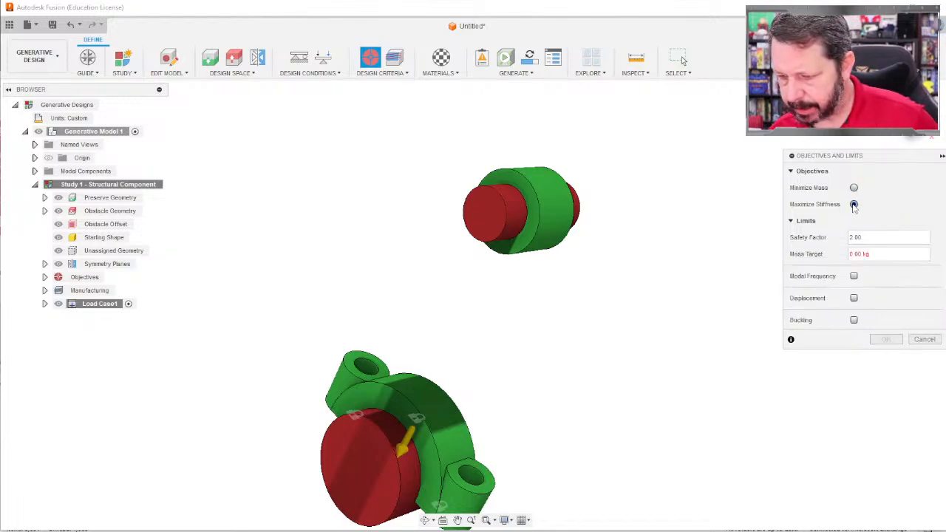
{"action": "left_click", "coordinate": [870, 254]}
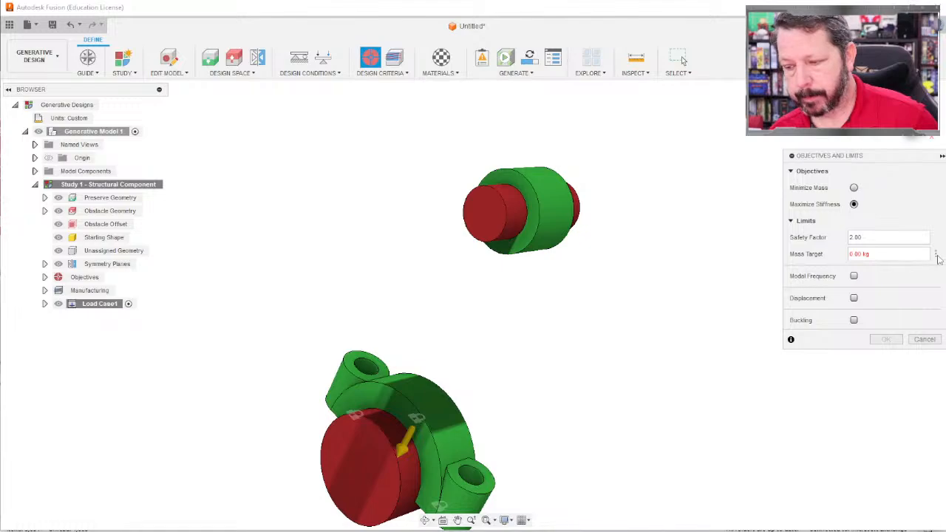
{"action": "left_click", "coordinate": [856, 254]}
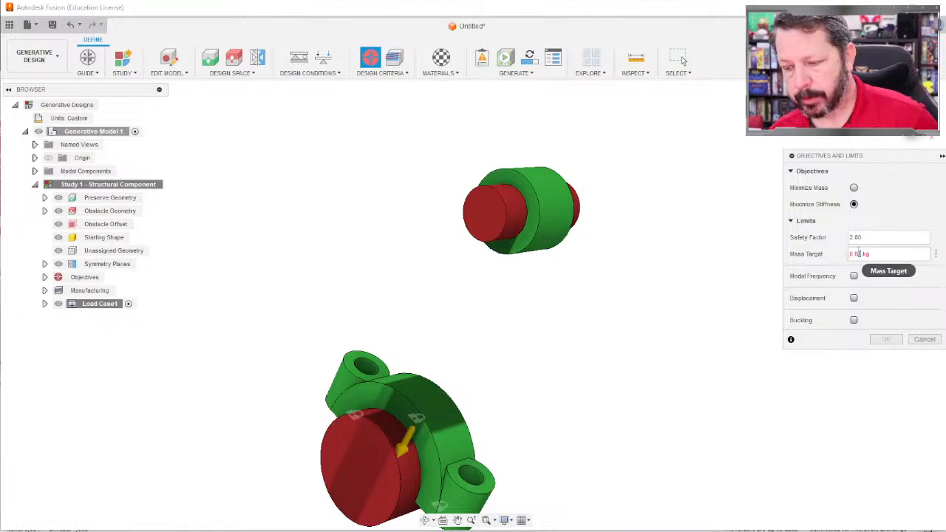
{"action": "left_click_drag", "start_coordinate": [858, 254], "coordinate": [840, 255]}
{"action": "type", "text": "0.35"}
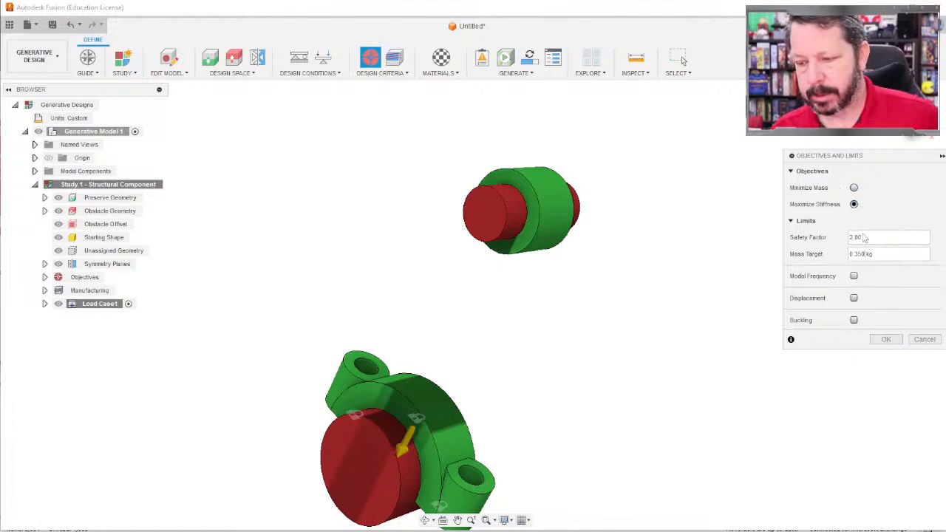
Apply the study's objectives and limits, and bring up its Manufacturing settings for a first look.
{"action": "left_click", "coordinate": [886, 340]}
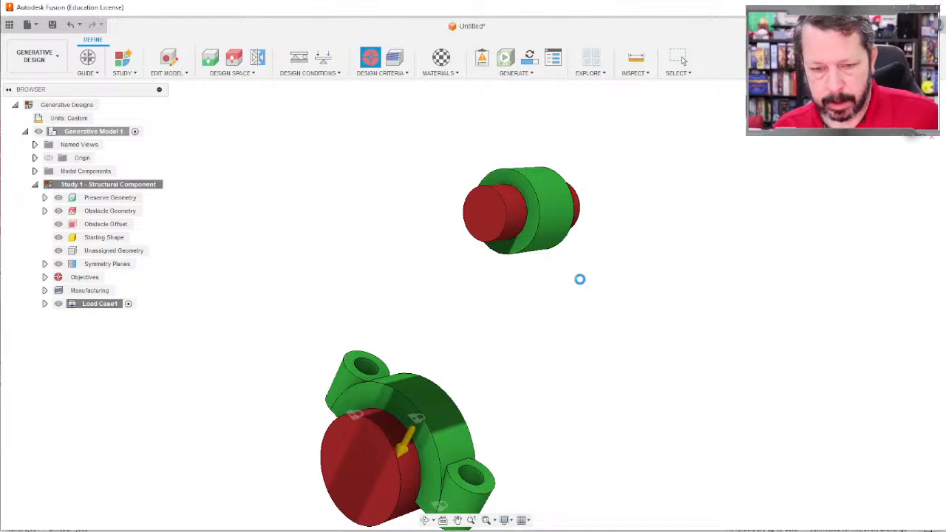
{"action": "left_click", "coordinate": [399, 73]}
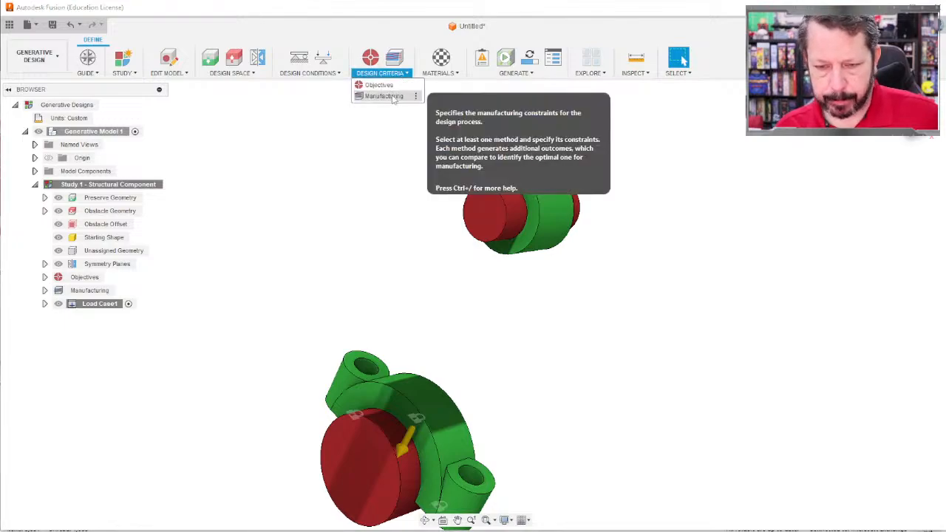
{"action": "left_click", "coordinate": [392, 97]}
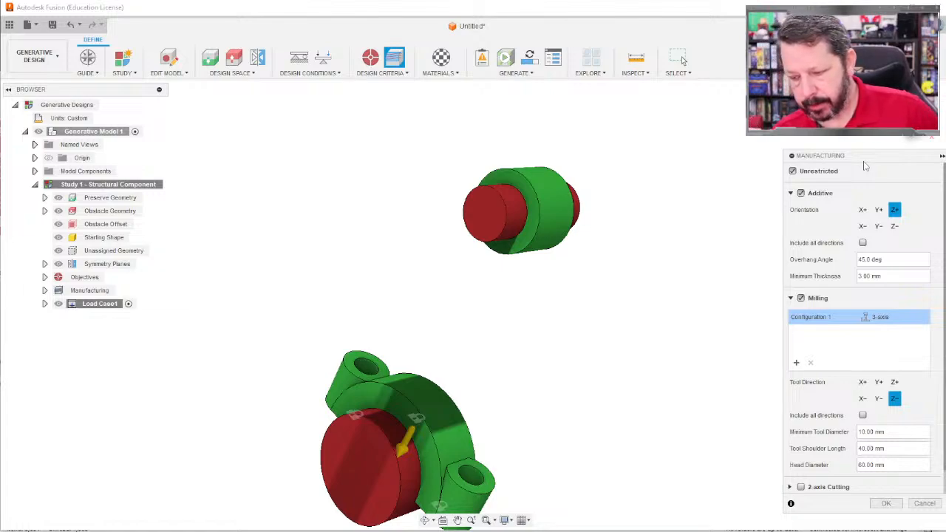
{"action": "key", "text": "Return"}
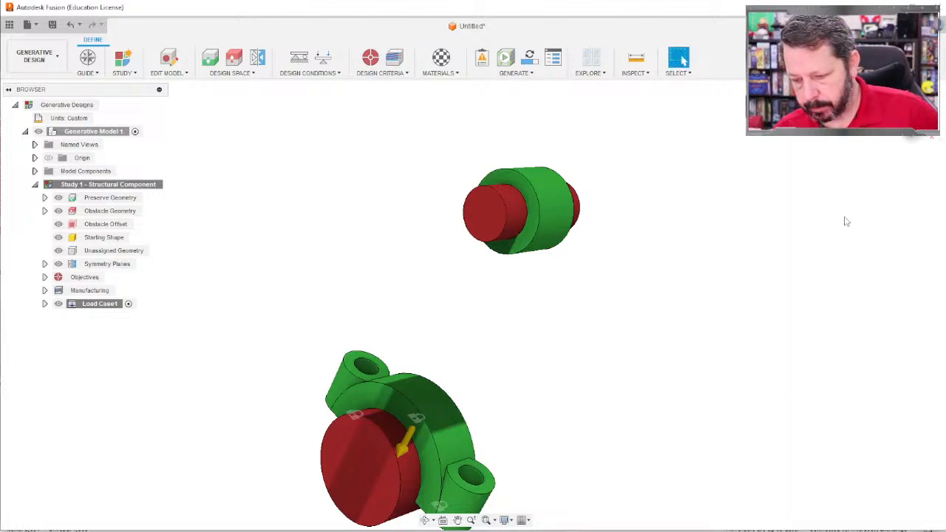
Examine the Additive, Milling, 2-axis Cutting and Casting options in the Manufacturing settings against the model's orientation.
{"action": "left_click", "coordinate": [400, 81]}
{"action": "left_click", "coordinate": [380, 96]}
{"action": "scroll", "coordinate": [841, 475], "scroll_direction": "down", "scroll_amount": 1}
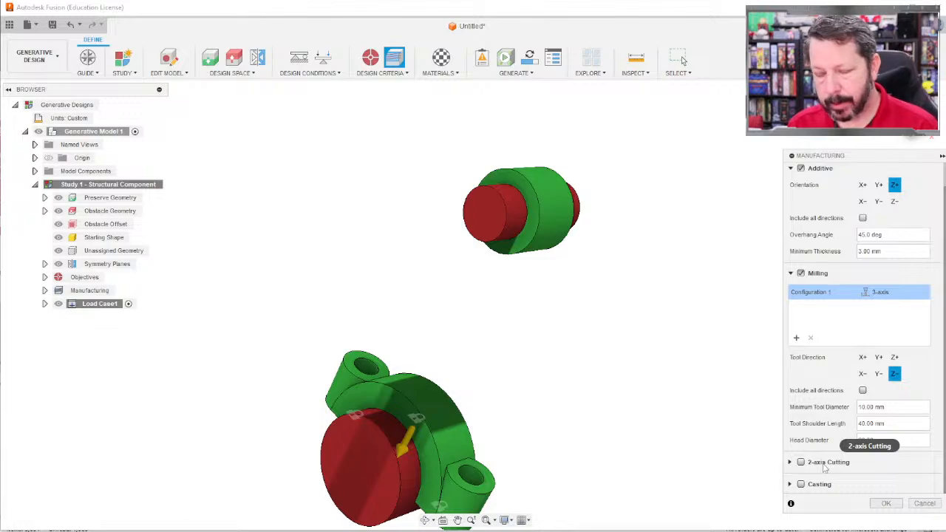
{"action": "mouse_move", "coordinate": [825, 467]}
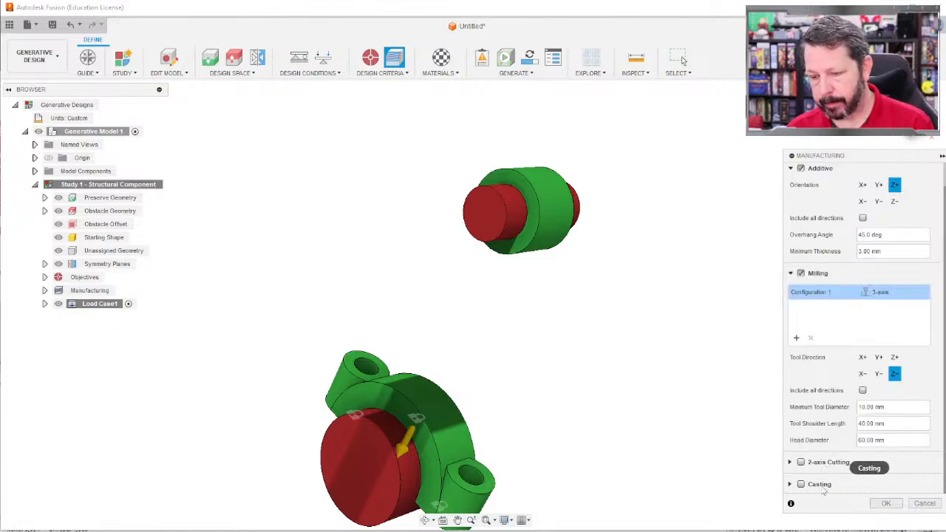
{"action": "mouse_move", "coordinate": [802, 491]}
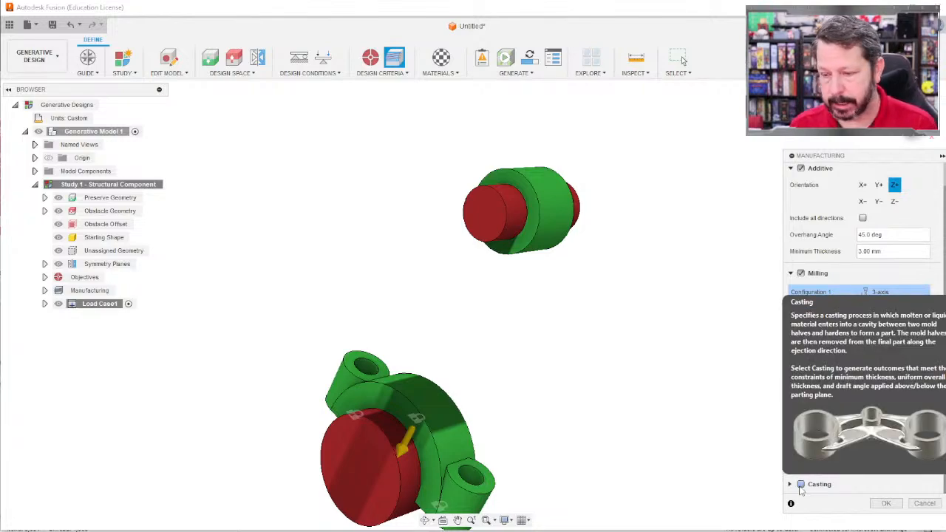
{"action": "mouse_move", "coordinate": [822, 277]}
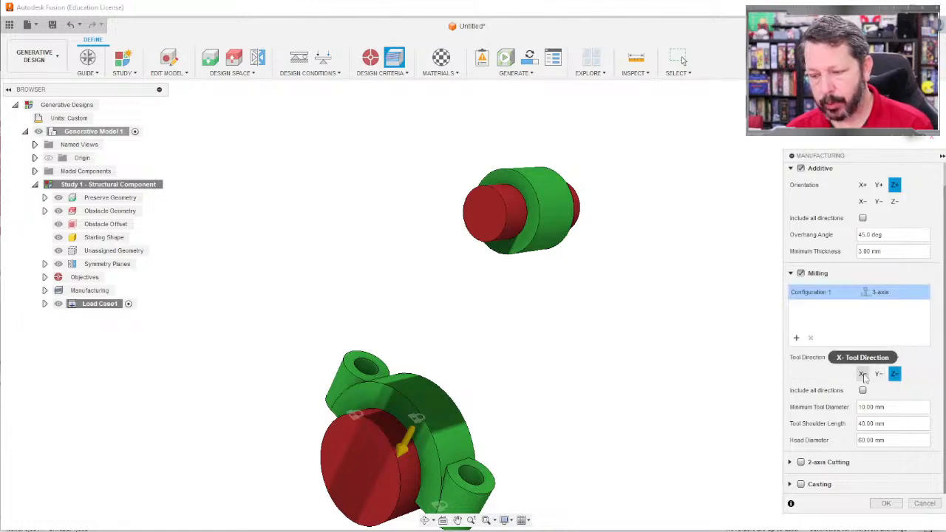
{"action": "mouse_move", "coordinate": [864, 377]}
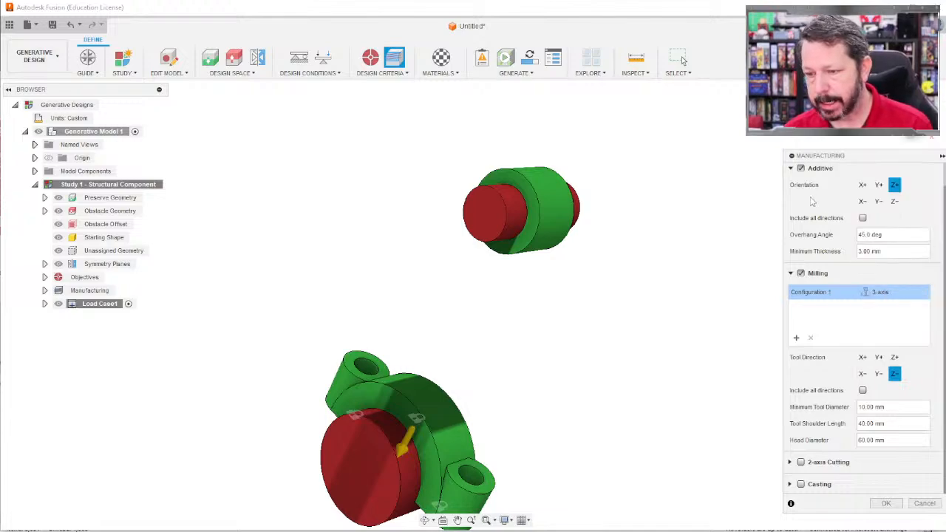
{"action": "scroll", "coordinate": [820, 213], "scroll_direction": "up", "scroll_amount": 1}
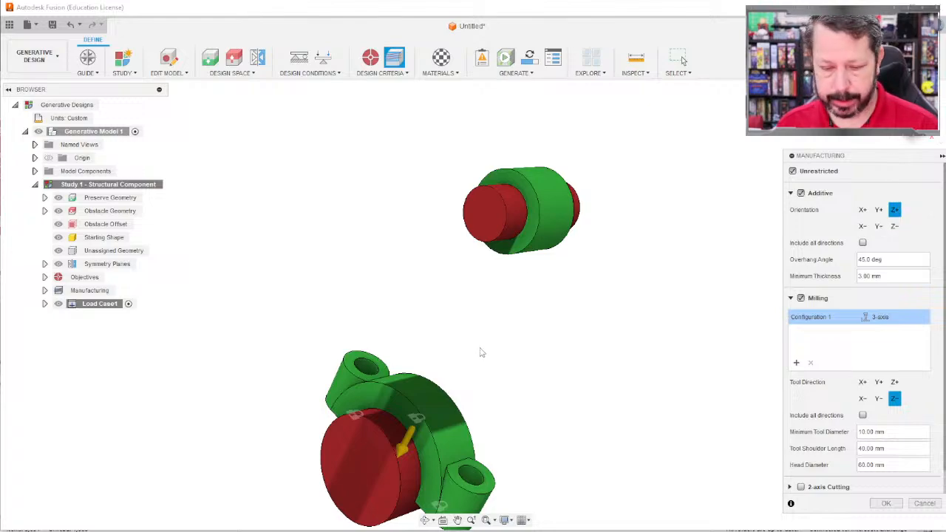
{"action": "middle_click_drag", "start_coordinate": [482, 353], "coordinate": [411, 326], "text": "shift"}
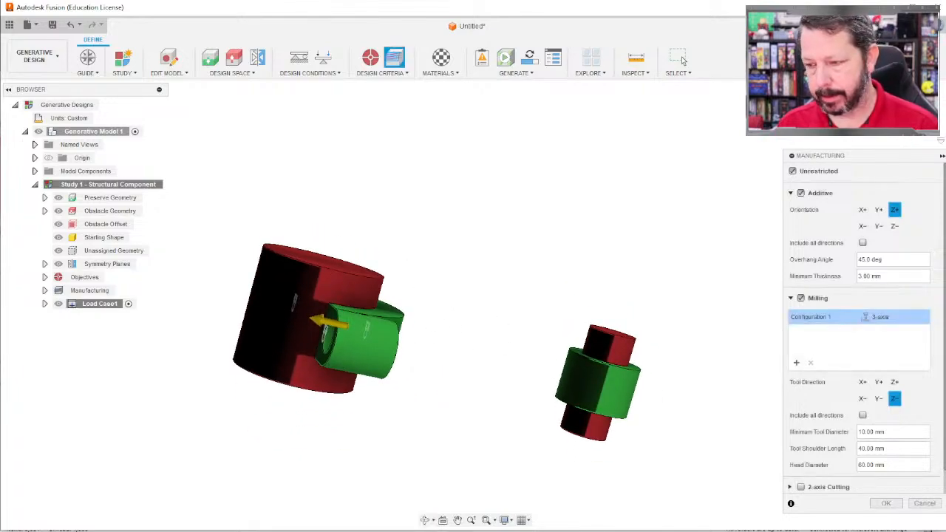
{"action": "left_click", "coordinate": [910, 109]}
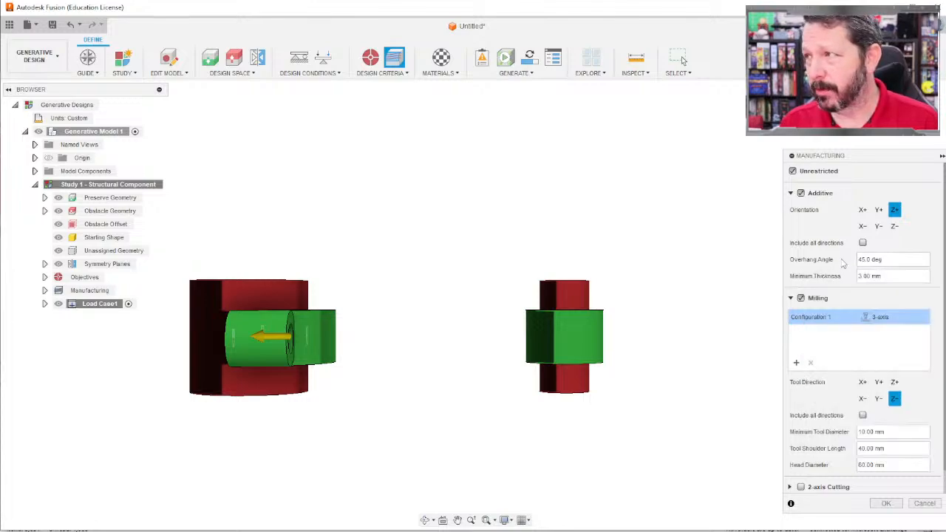
{"action": "mouse_move", "coordinate": [865, 260]}
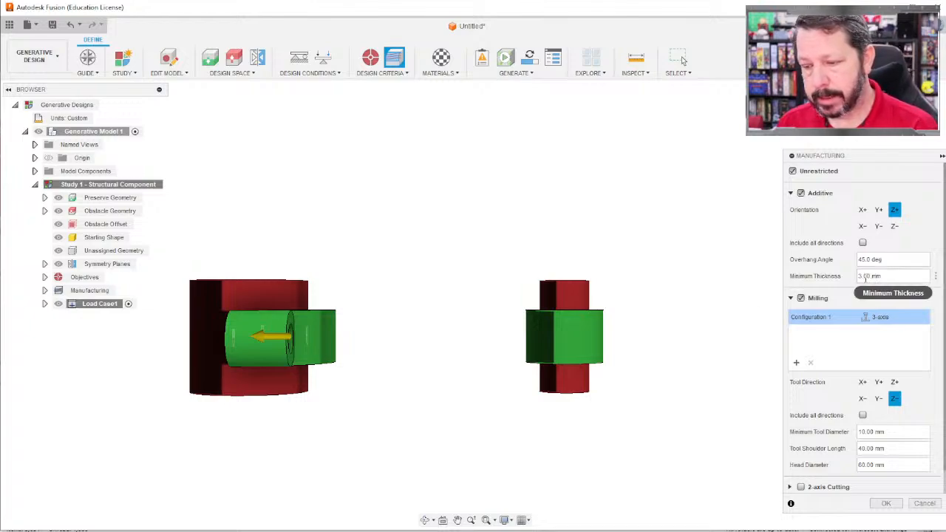
{"action": "mouse_move", "coordinate": [865, 279]}
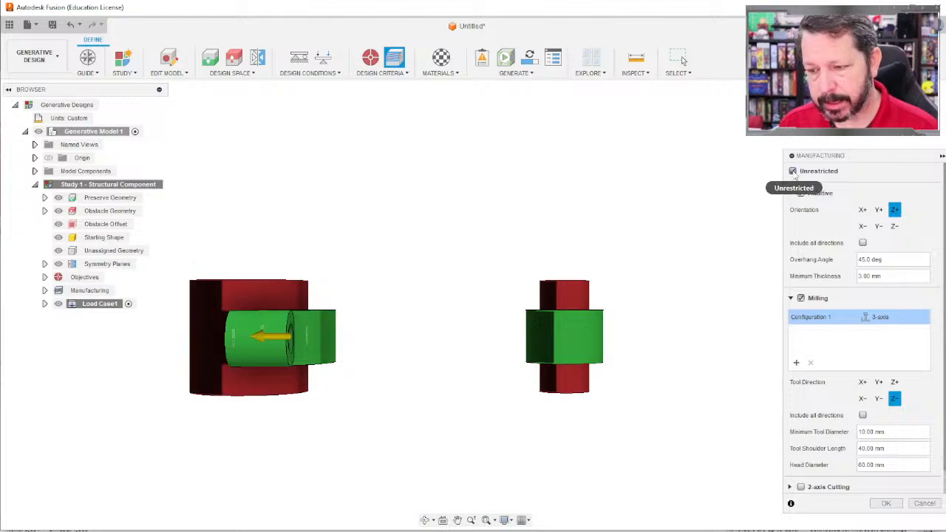
Turn off the Unrestricted and Milling methods and enable 2-axis Cutting and Casting alongside Additive.
{"action": "mouse_move", "coordinate": [795, 179]}
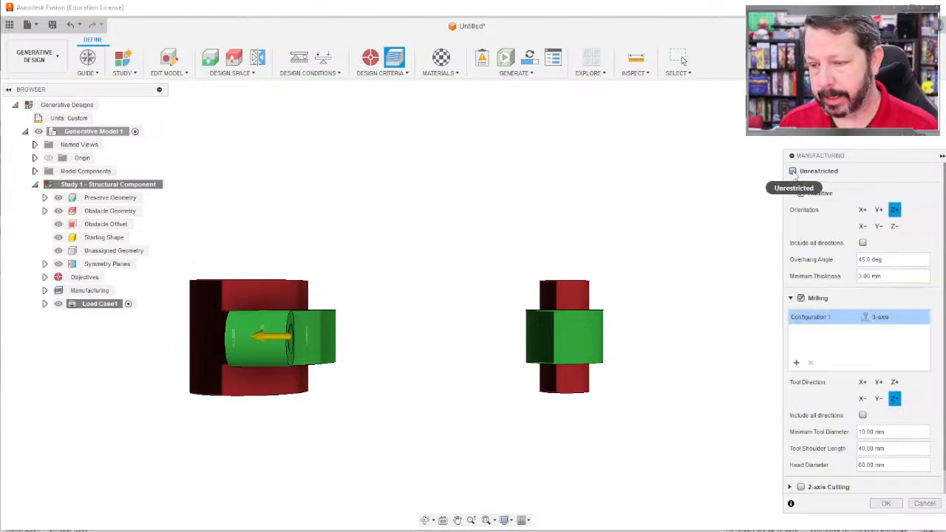
{"action": "scroll", "coordinate": [809, 266], "scroll_direction": "down", "scroll_amount": 1}
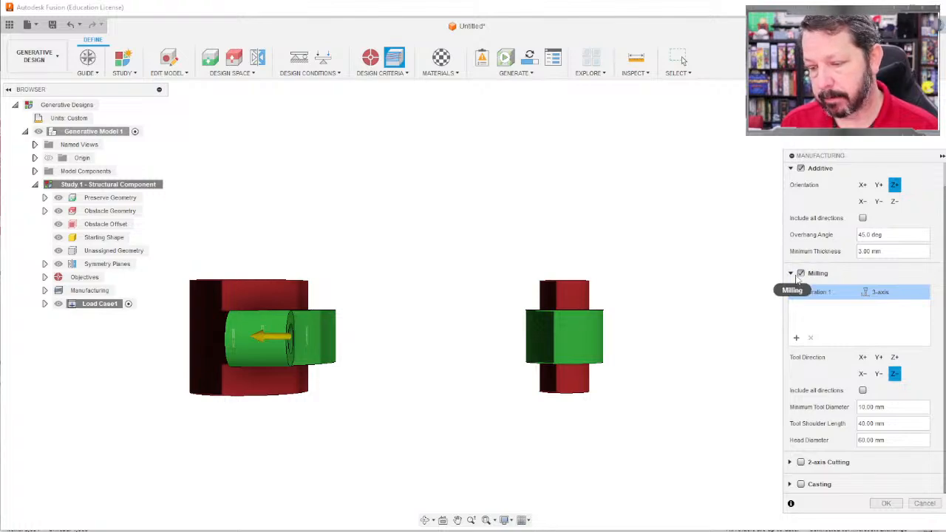
{"action": "left_click", "coordinate": [800, 274]}
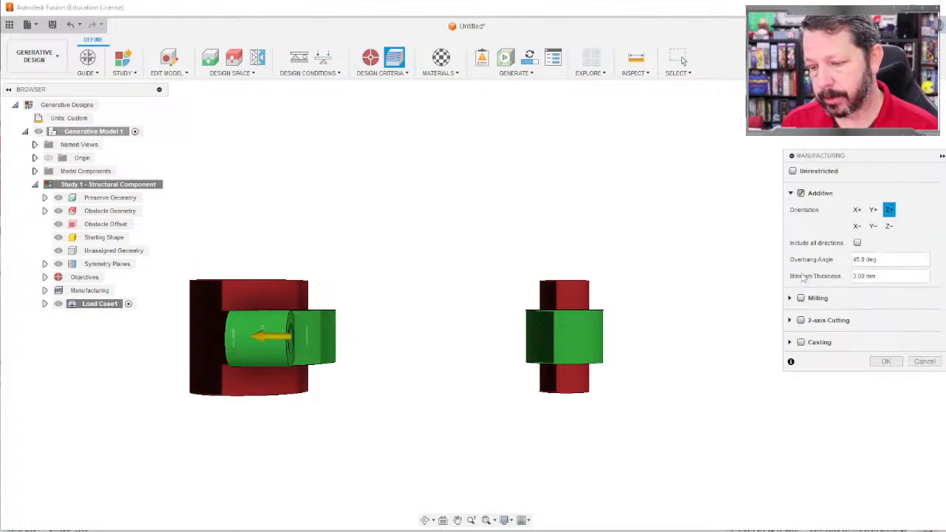
{"action": "left_click", "coordinate": [801, 321]}
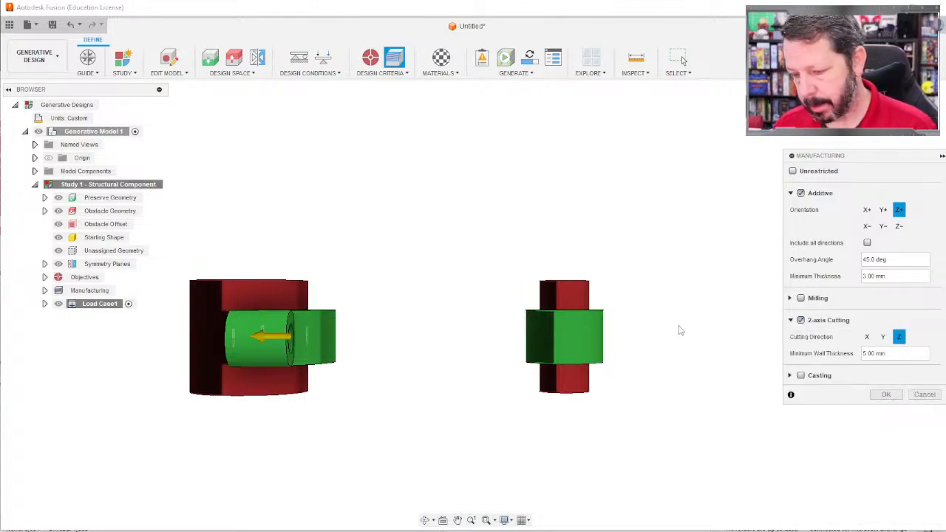
{"action": "left_click", "coordinate": [801, 377]}
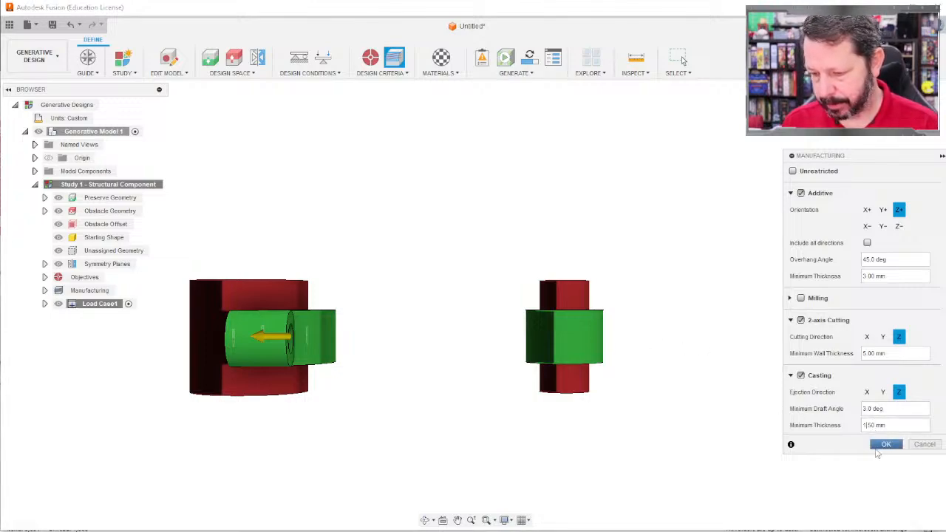
Set the Casting minimum thickness to 5.00 mm and apply the manufacturing settings.
{"action": "key", "text": "BackSpace"}
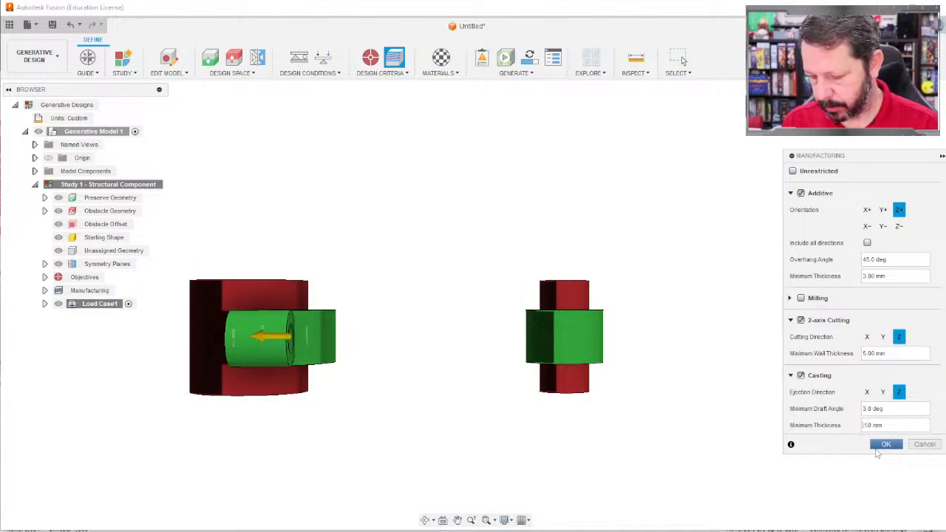
{"action": "type", "text": "5"}
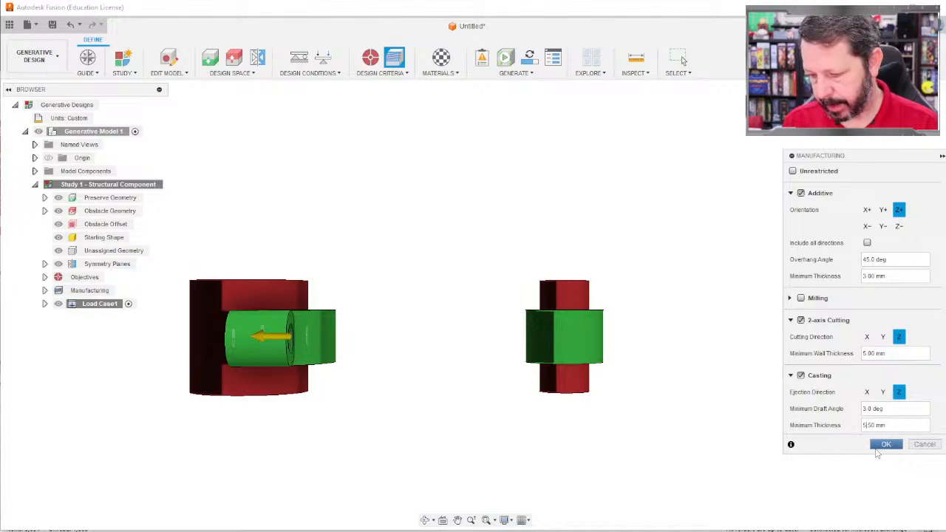
{"action": "type", "text": ".0"}
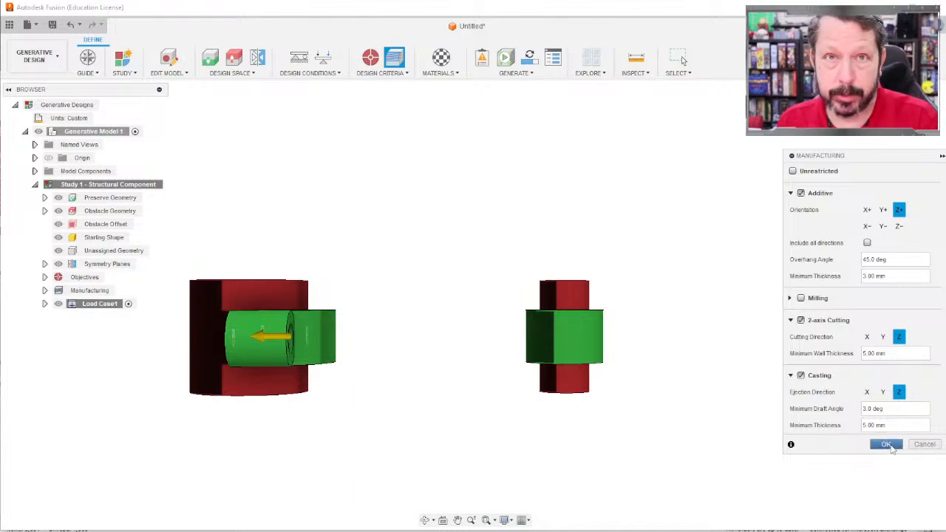
{"action": "left_click", "coordinate": [889, 445]}
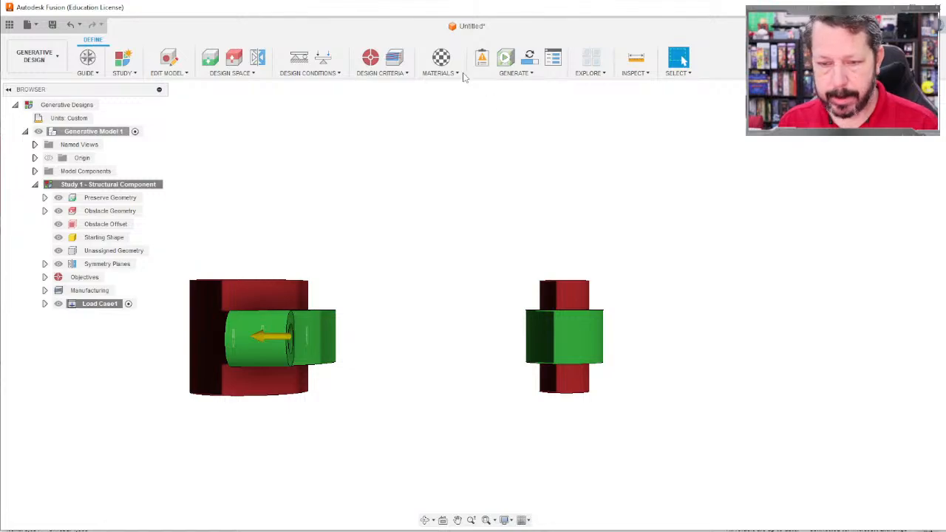
Add Aluminum AlSi10Mg from the metals in the Fusion Additive Material Library to the study materials.
{"action": "left_click", "coordinate": [439, 72]}
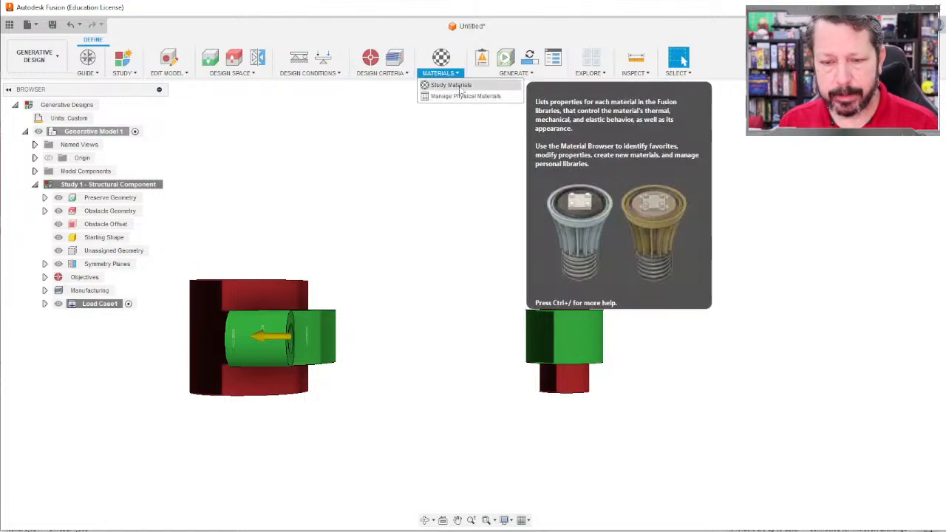
{"action": "left_click", "coordinate": [459, 86]}
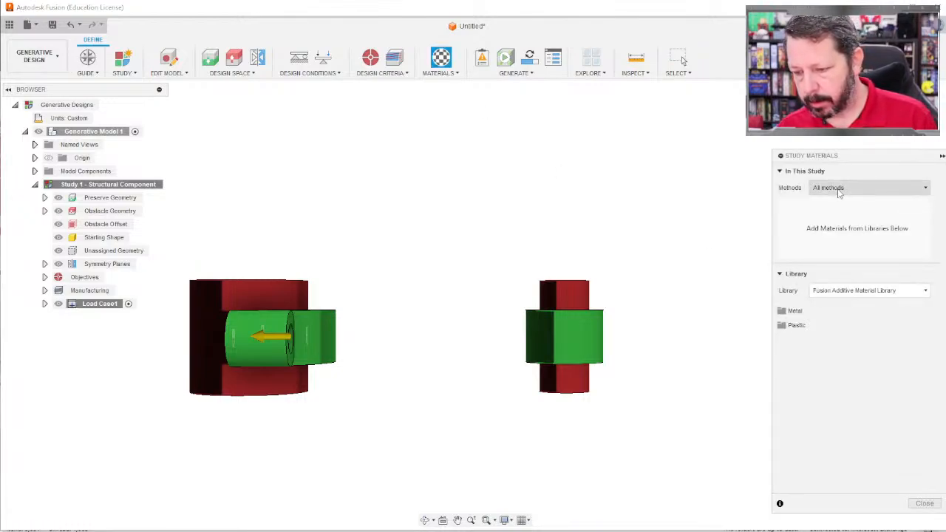
{"action": "left_click", "coordinate": [798, 311]}
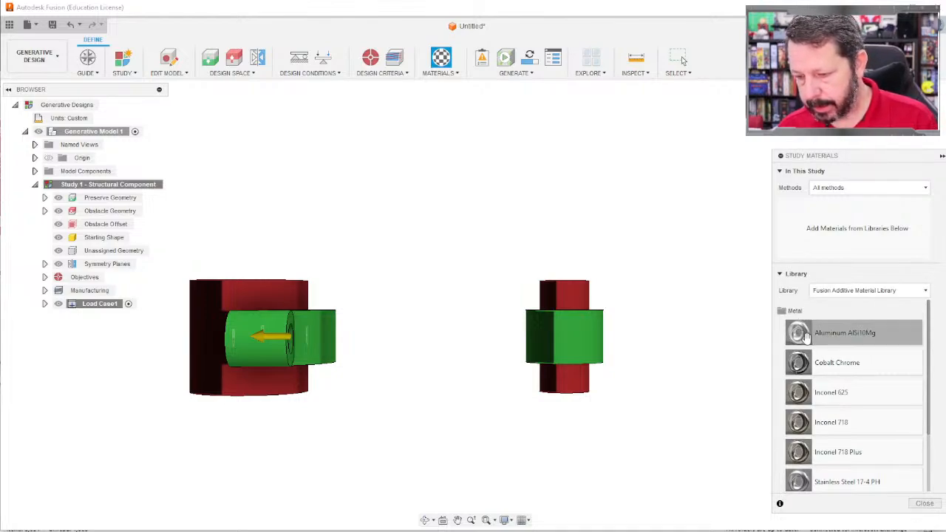
{"action": "scroll", "coordinate": [861, 355], "scroll_direction": "down", "scroll_amount": 2}
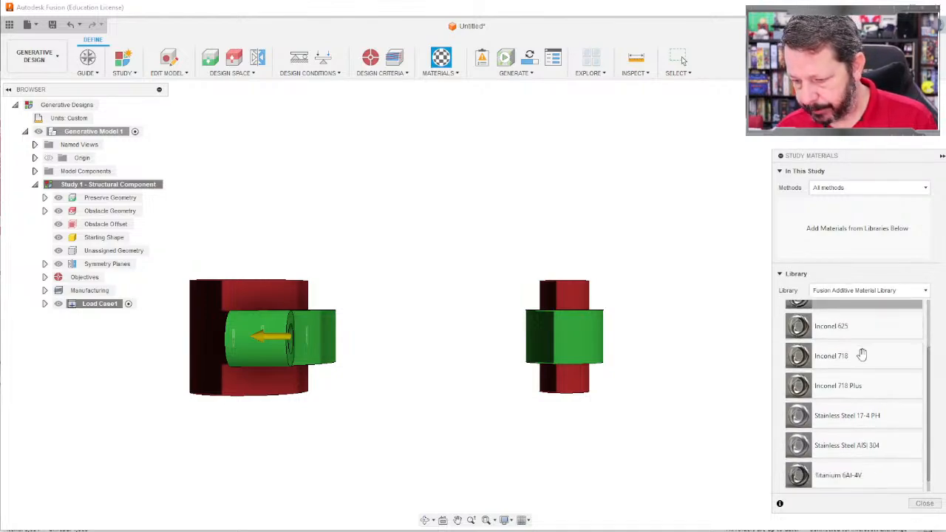
{"action": "scroll", "coordinate": [861, 355], "scroll_direction": "down", "scroll_amount": 1}
{"action": "scroll", "coordinate": [862, 355], "scroll_direction": "up", "scroll_amount": 3}
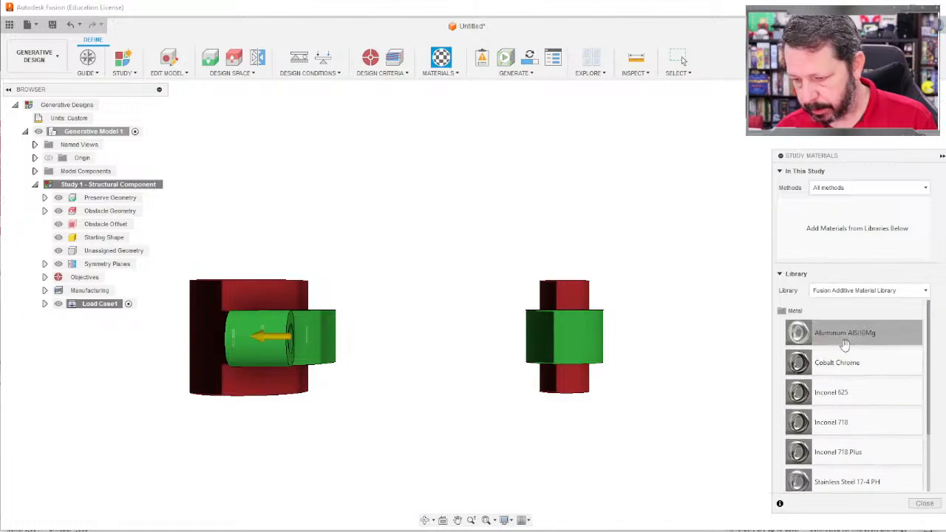
{"action": "left_click_drag", "start_coordinate": [854, 336], "coordinate": [823, 229]}
Add Stainless Steel AISI 304 to the study for all methods and finish the material selection.
{"action": "scroll", "coordinate": [865, 362], "scroll_direction": "down", "scroll_amount": 3}
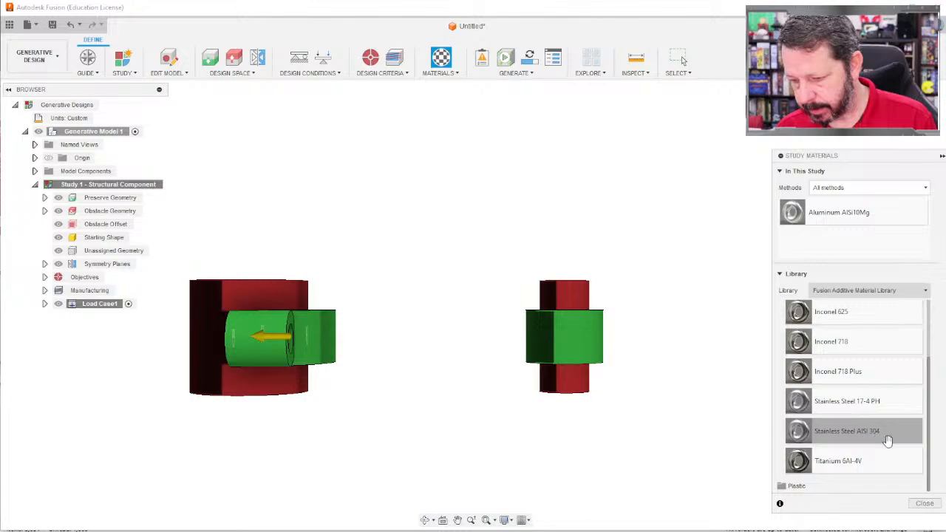
{"action": "left_click_drag", "start_coordinate": [870, 435], "coordinate": [866, 241]}
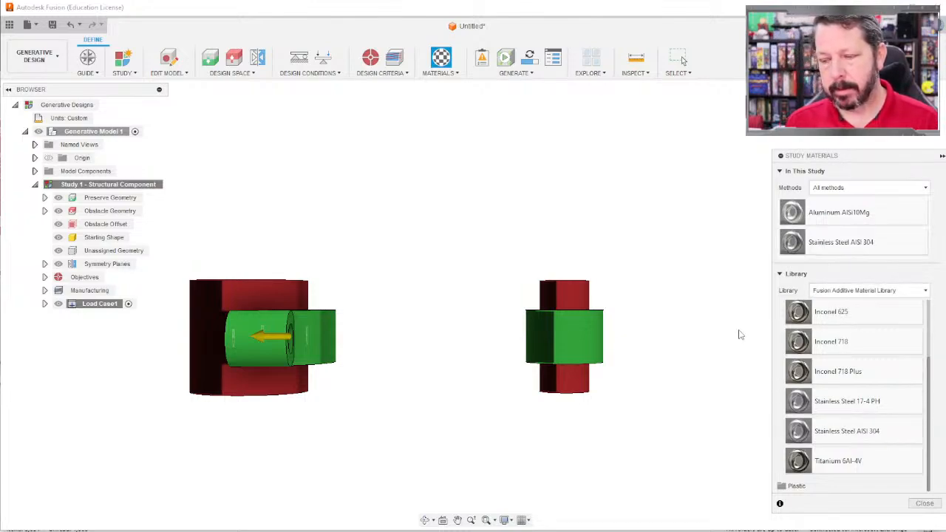
{"action": "left_click", "coordinate": [850, 190]}
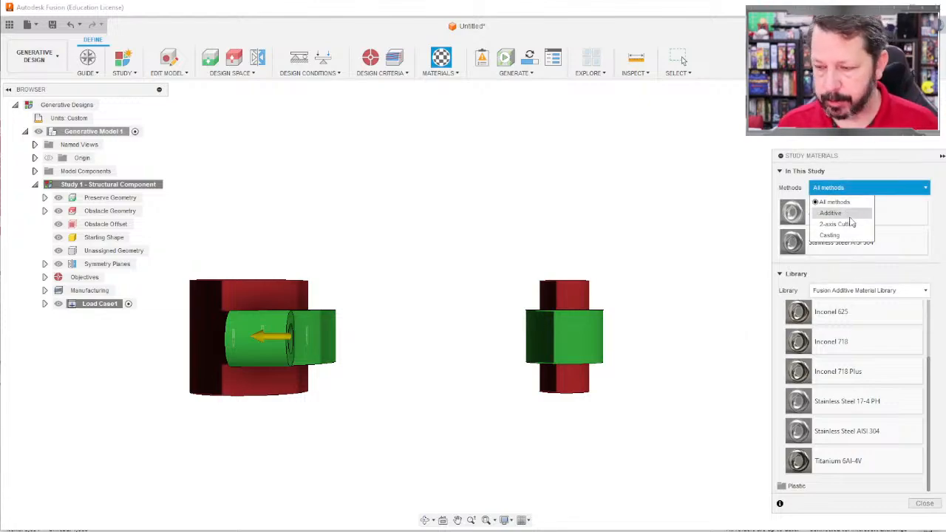
{"action": "left_click", "coordinate": [849, 201]}
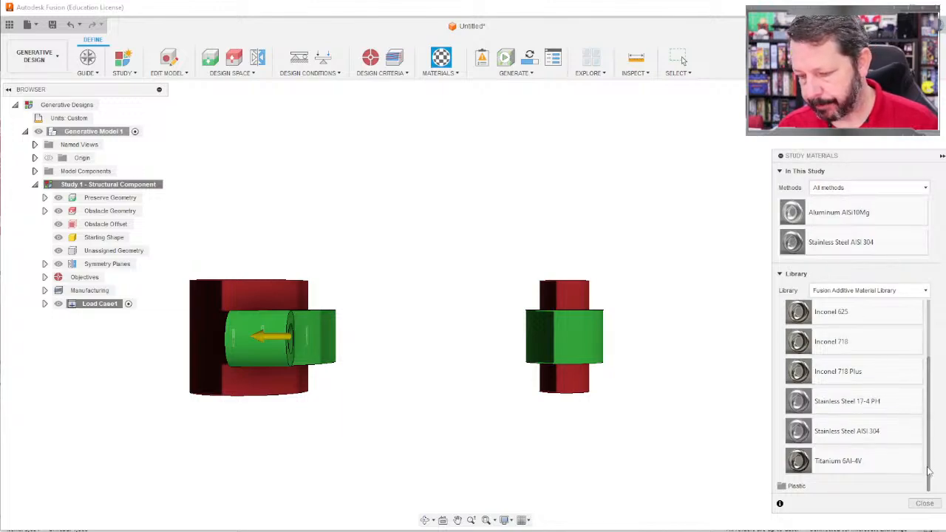
{"action": "left_click", "coordinate": [924, 503]}
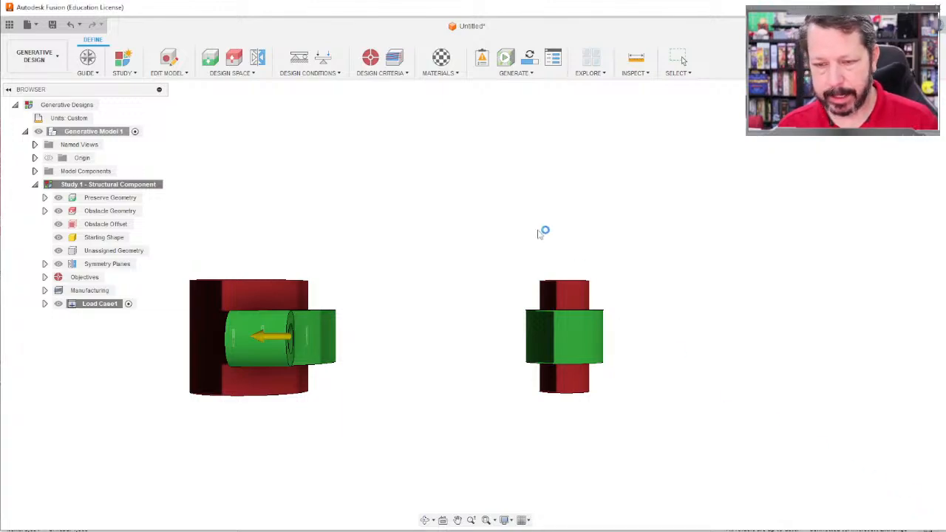
Run a pre-check on the generative study's setup.
{"action": "left_click", "coordinate": [513, 73]}
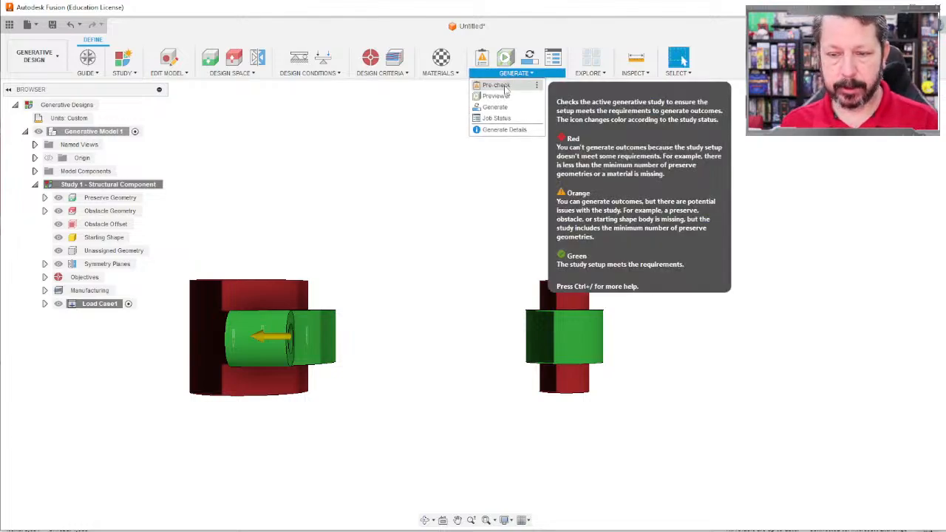
{"action": "left_click", "coordinate": [505, 86]}
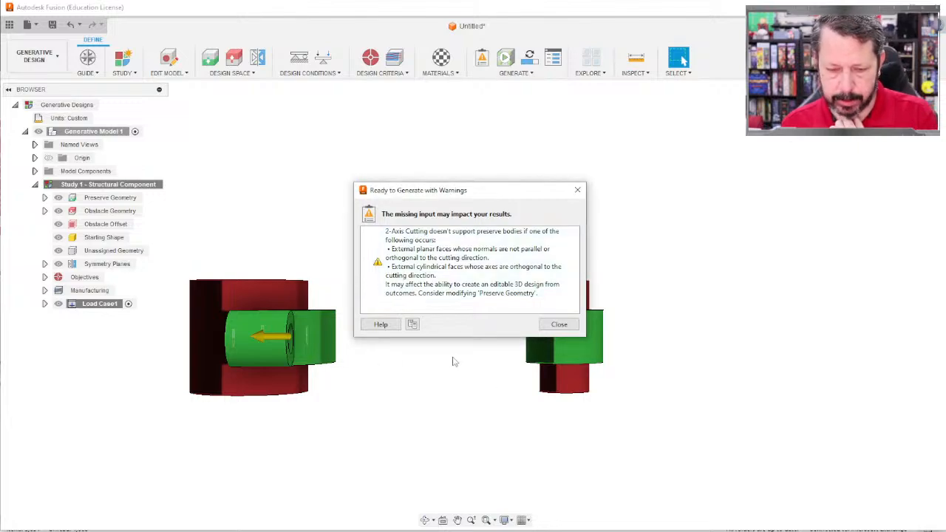
Dismiss the pre-check report and exclude 2-axis Cutting from the study's manufacturing methods.
{"action": "left_click", "coordinate": [559, 324]}
{"action": "middle_click_drag", "start_coordinate": [414, 332], "coordinate": [383, 327], "text": "shift"}
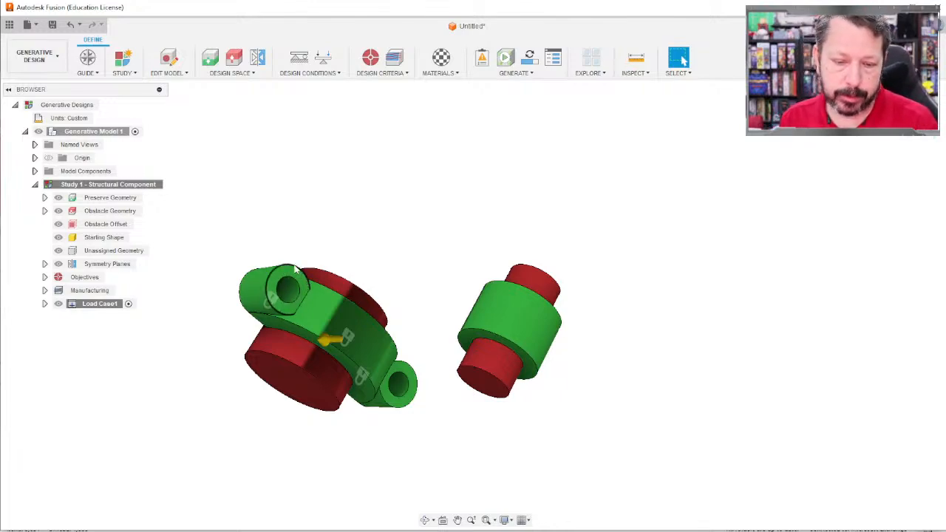
{"action": "left_click", "coordinate": [395, 77]}
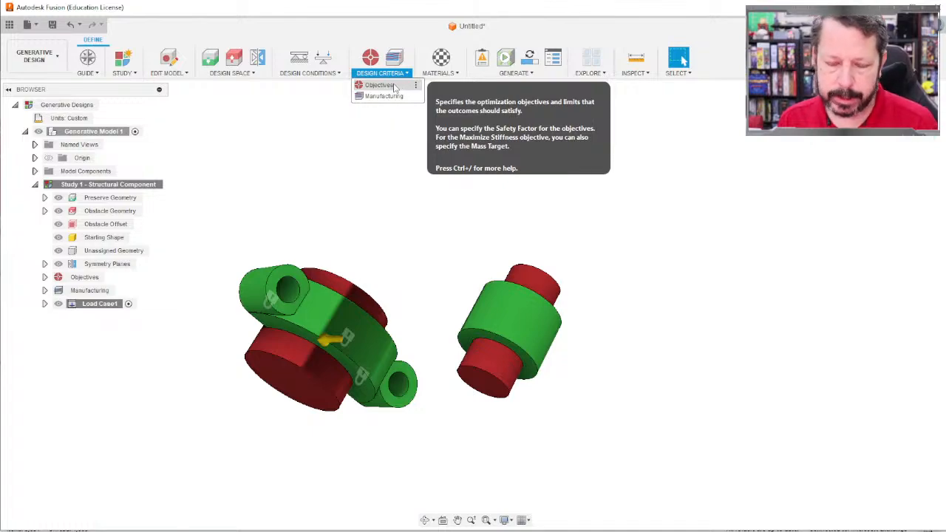
{"action": "left_click", "coordinate": [381, 96]}
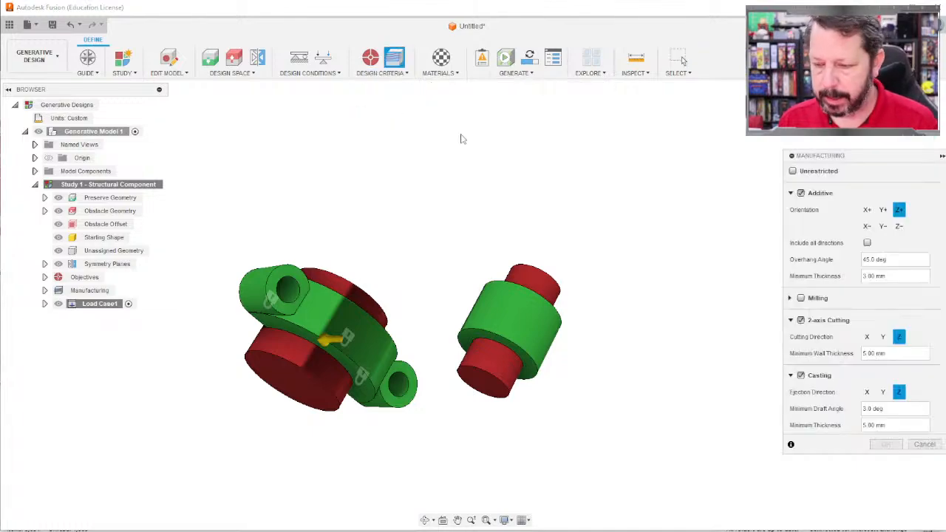
{"action": "left_click", "coordinate": [801, 320]}
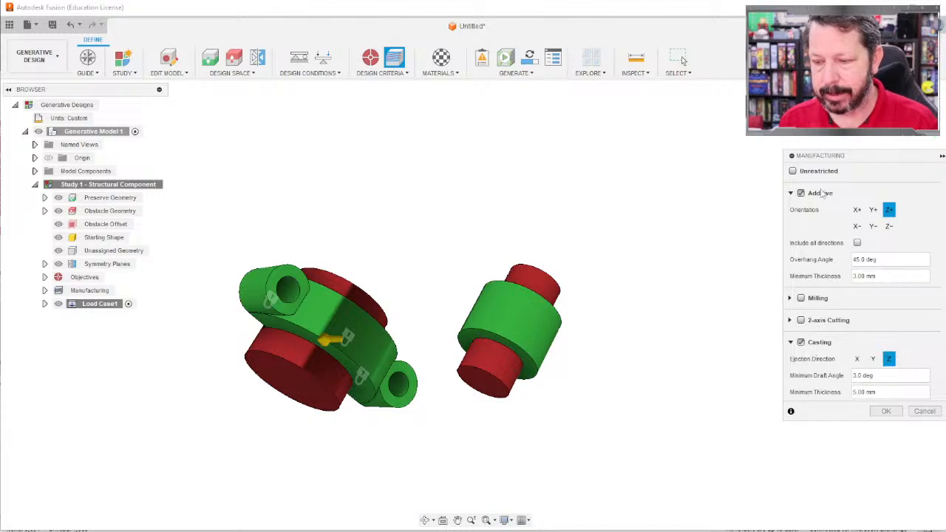
{"action": "left_click", "coordinate": [887, 411]}
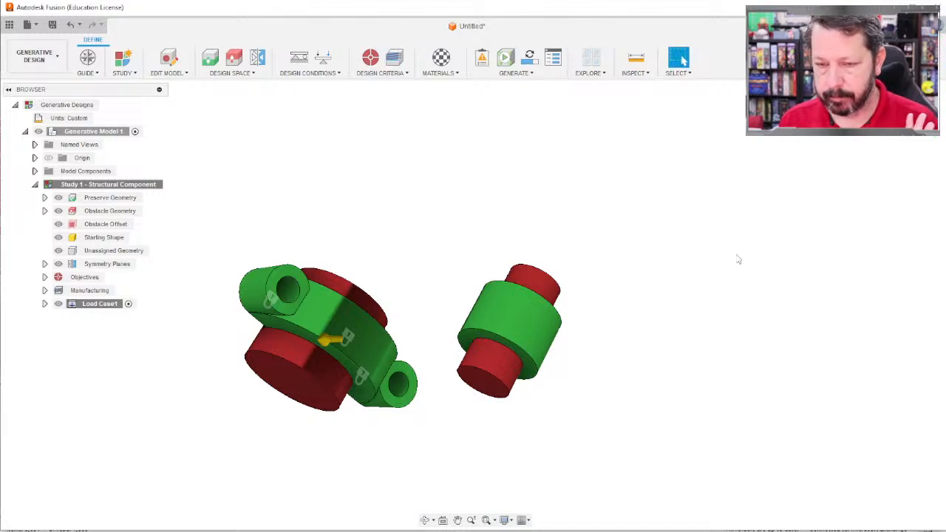
Run the pre-check again with the reduced set of manufacturing methods.
{"action": "left_click", "coordinate": [517, 73]}
{"action": "left_click", "coordinate": [494, 87]}
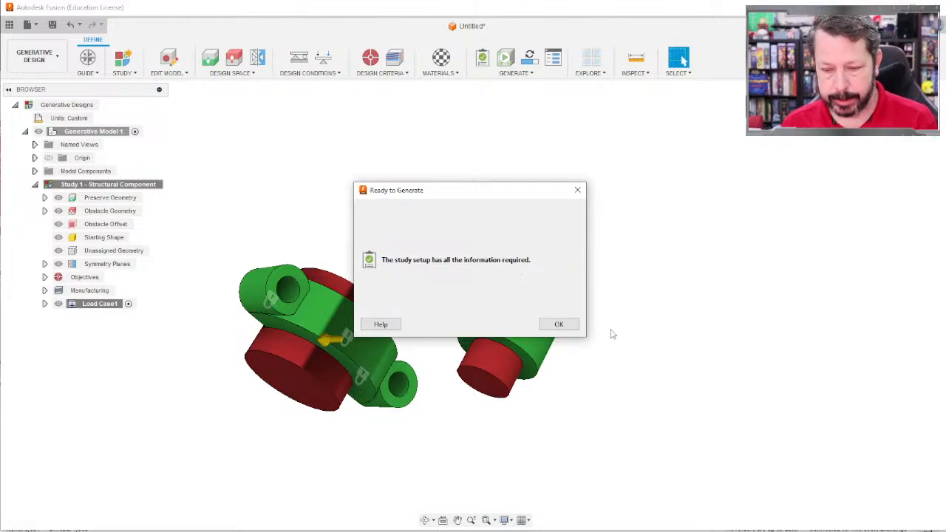
{"action": "left_click", "coordinate": [558, 324]}
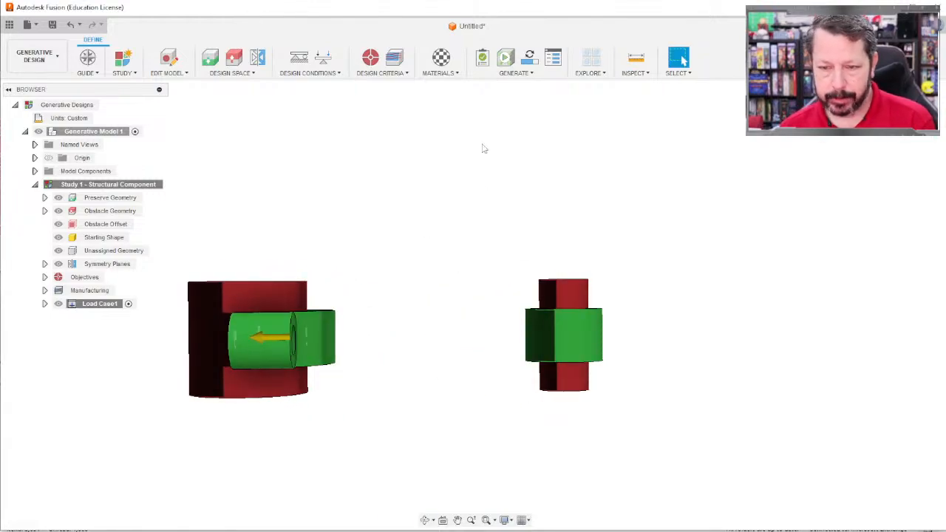
Generate an outcome preview of the study and examine the previewed shape around the bolt holes and along the rod.
{"action": "left_click", "coordinate": [504, 73]}
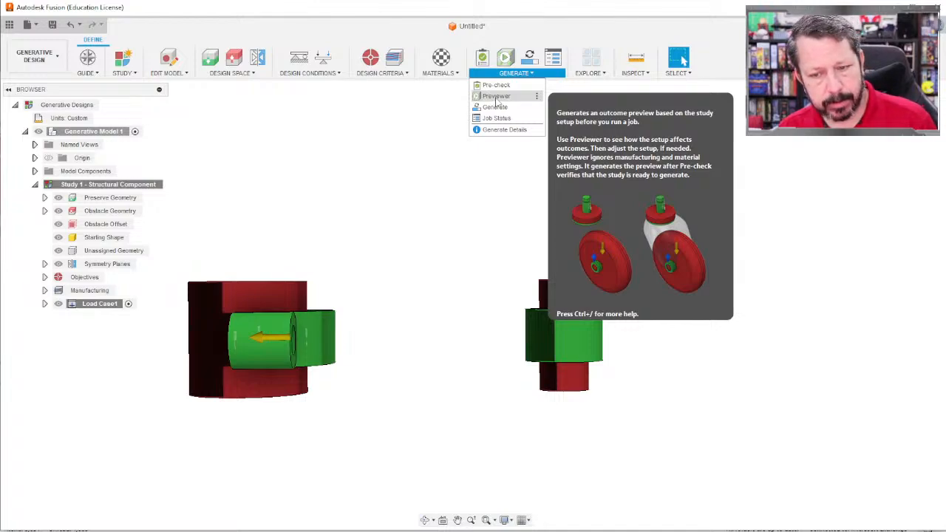
{"action": "left_click", "coordinate": [496, 96]}
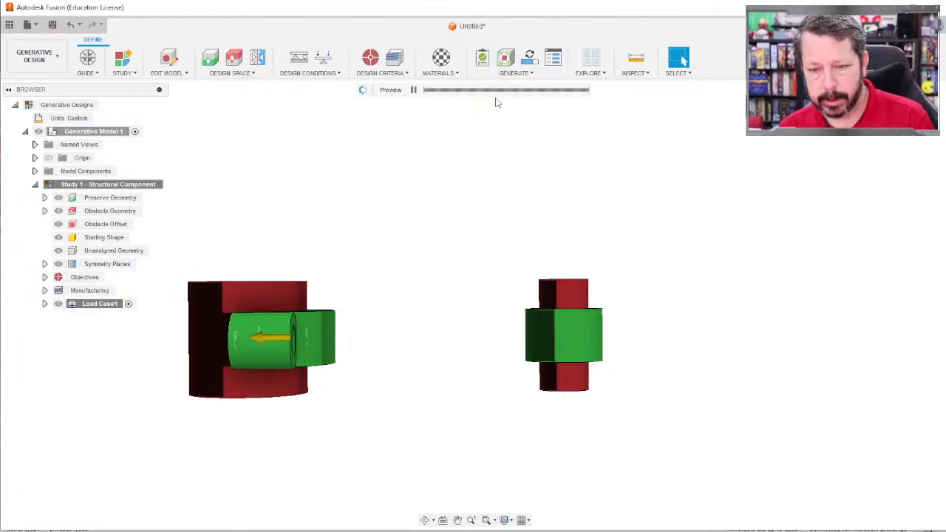
{"action": "middle_click_drag", "start_coordinate": [382, 212], "coordinate": [420, 274], "text": "shift"}
{"action": "scroll", "coordinate": [416, 269], "scroll_direction": "up", "scroll_amount": 3}
{"action": "scroll", "coordinate": [418, 271], "scroll_direction": "down", "scroll_amount": 5}
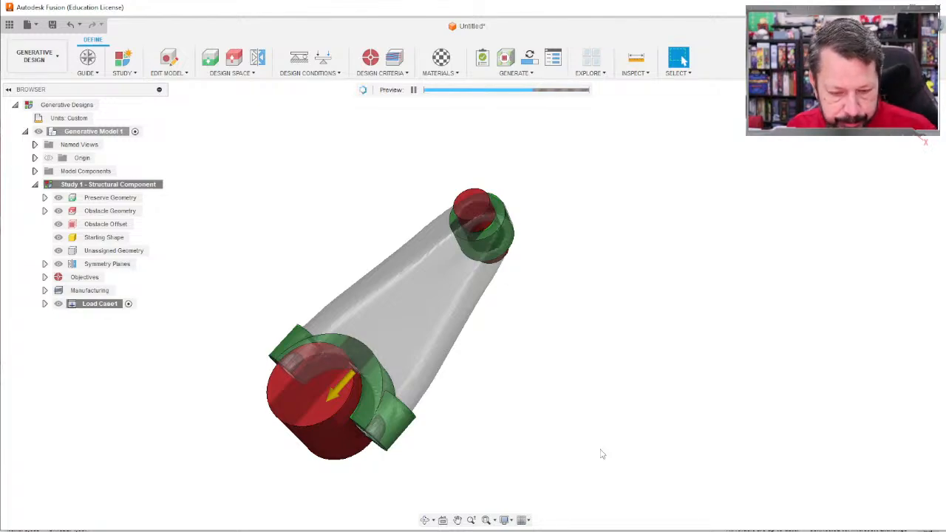
{"action": "middle_click_drag", "start_coordinate": [542, 401], "coordinate": [554, 364], "text": "shift"}
{"action": "scroll", "coordinate": [442, 366], "scroll_direction": "up", "scroll_amount": 6}
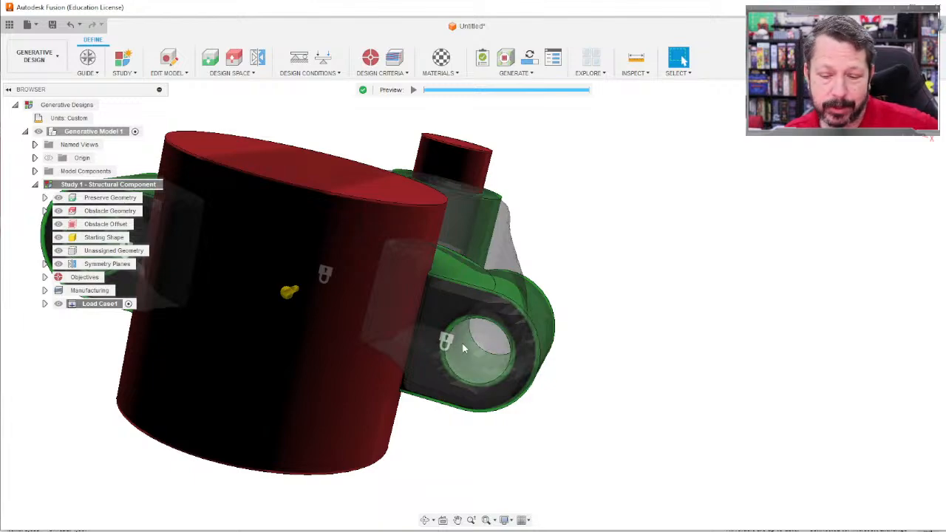
{"action": "middle_click_drag", "start_coordinate": [473, 350], "coordinate": [600, 296], "text": "shift"}
{"action": "scroll", "coordinate": [577, 350], "scroll_direction": "down", "scroll_amount": 3}
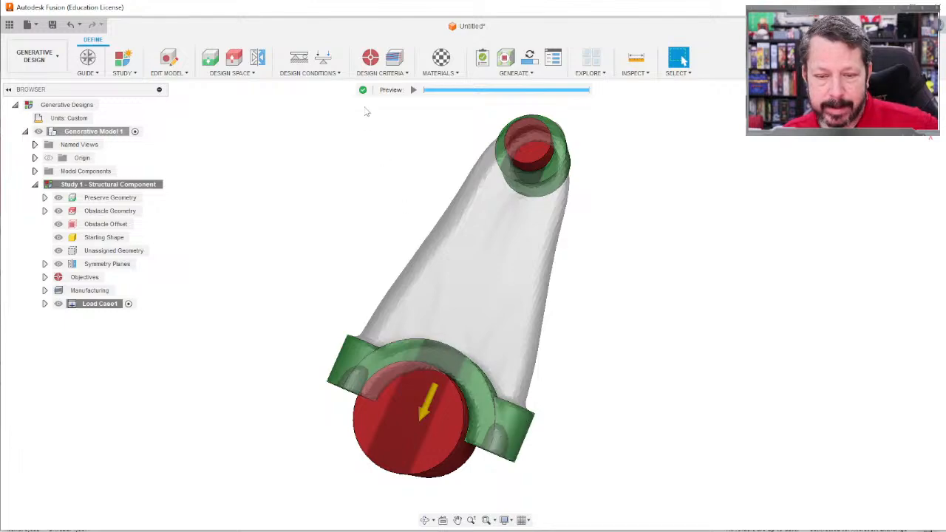
Quit the Previewer and open the generative model for editing.
{"action": "left_click", "coordinate": [167, 72]}
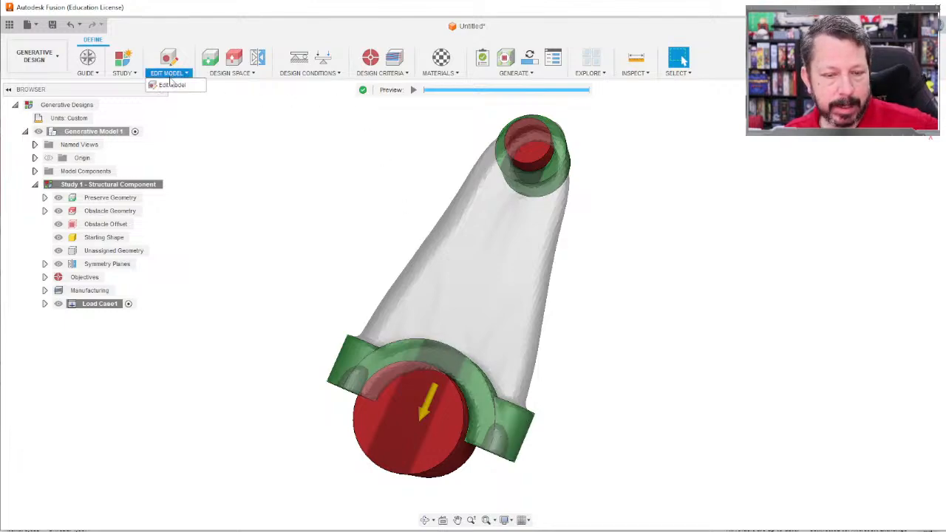
{"action": "left_click", "coordinate": [170, 86]}
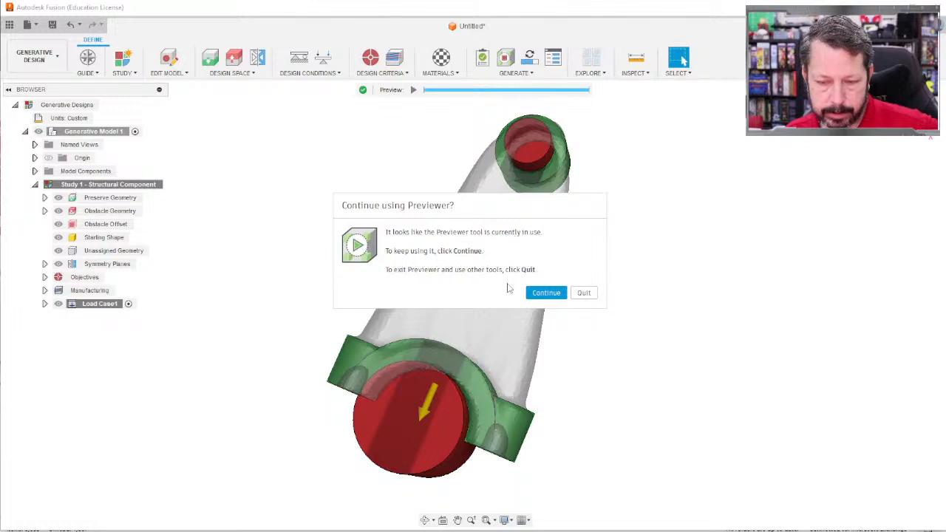
{"action": "left_click", "coordinate": [583, 294]}
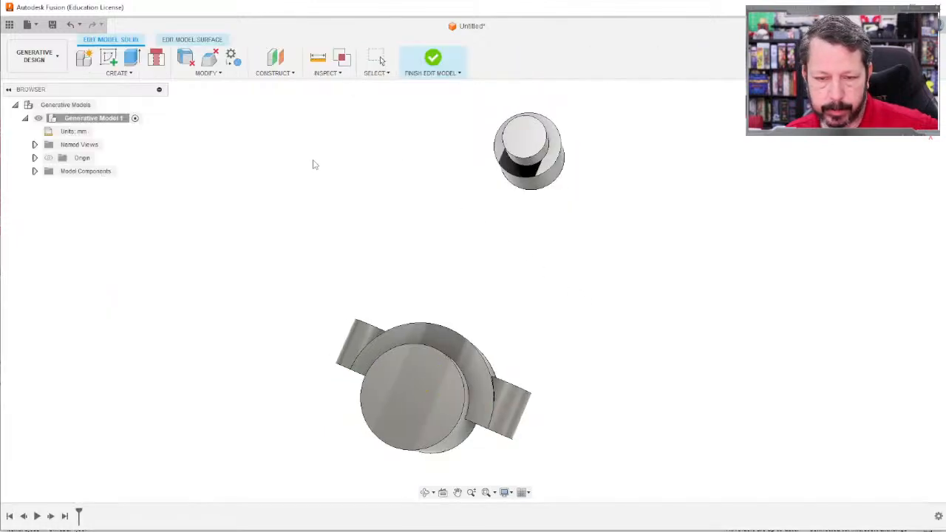
{"action": "middle_click_drag", "start_coordinate": [409, 246], "coordinate": [404, 182], "text": "shift"}
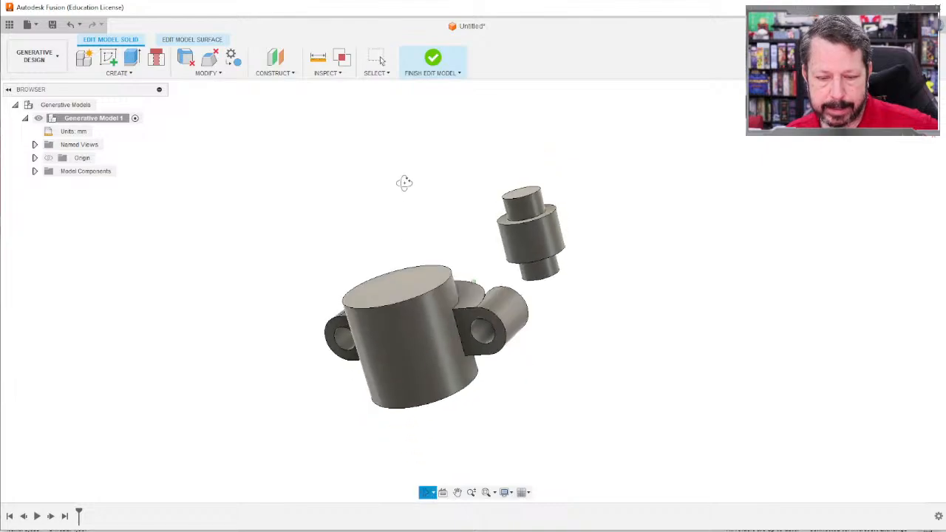
{"action": "left_click", "coordinate": [37, 62]}
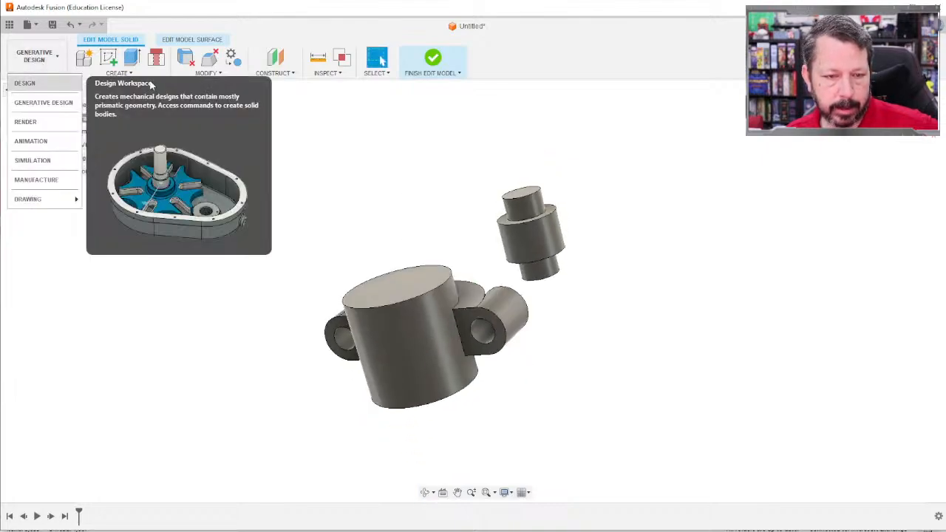
{"action": "left_click", "coordinate": [397, 169]}
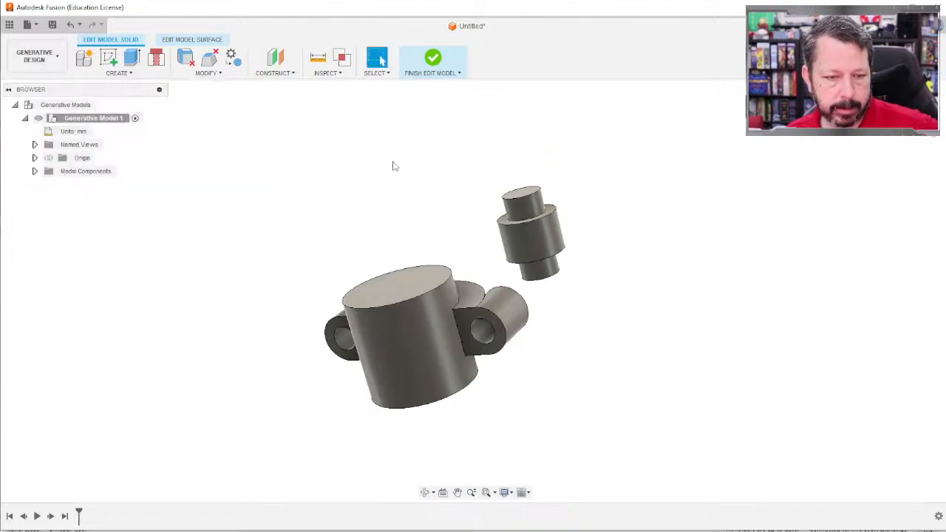
Create a 12.70 mm connector obstacle through one bolt hole of the large end, spanning the lug's full length, without a bolt head.
{"action": "left_click", "coordinate": [161, 63]}
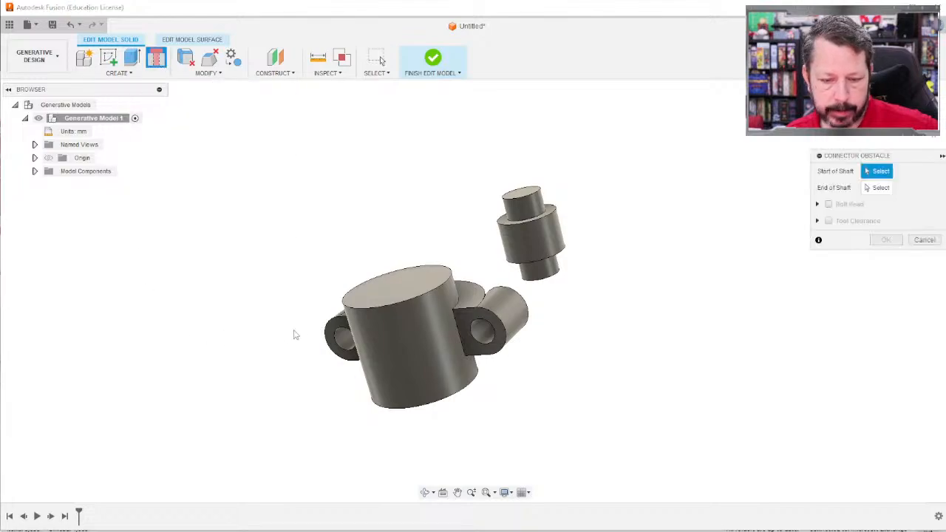
{"action": "left_click", "coordinate": [342, 345]}
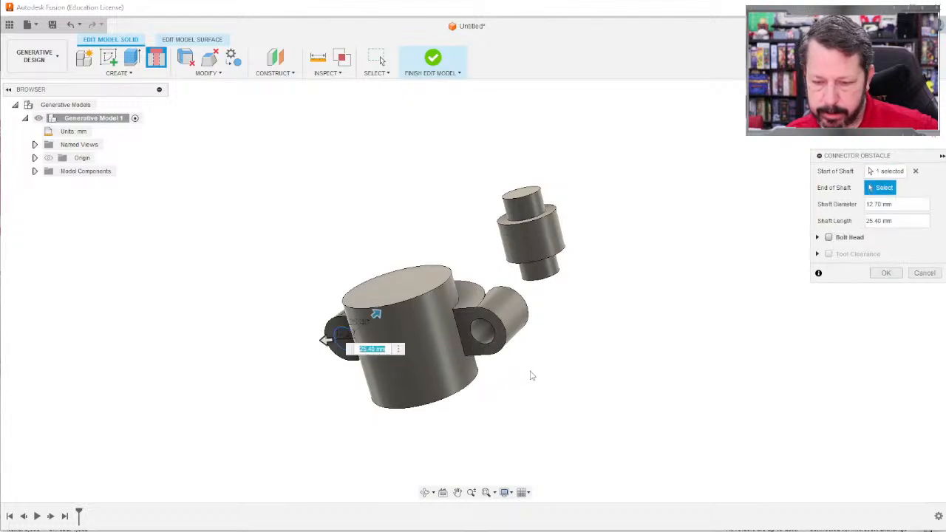
{"action": "middle_click_drag", "start_coordinate": [589, 363], "coordinate": [593, 437], "text": "shift"}
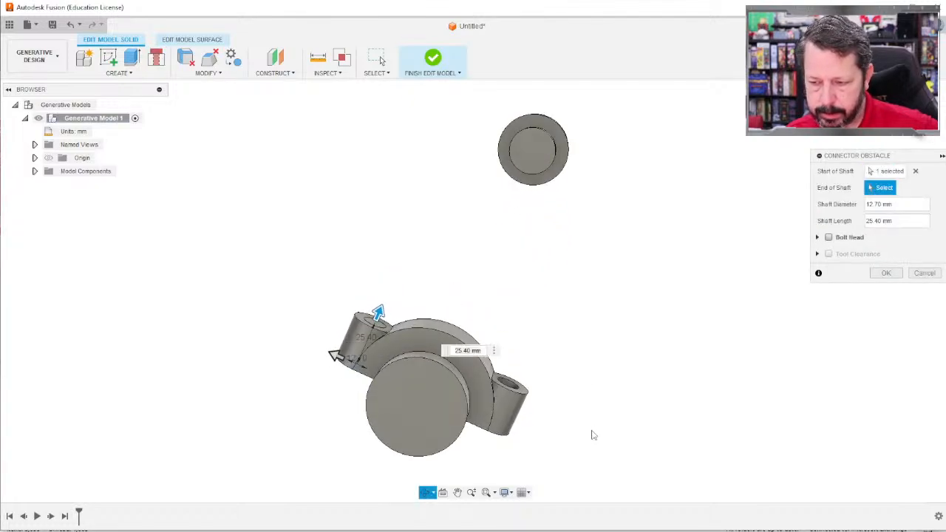
{"action": "left_click", "coordinate": [384, 331]}
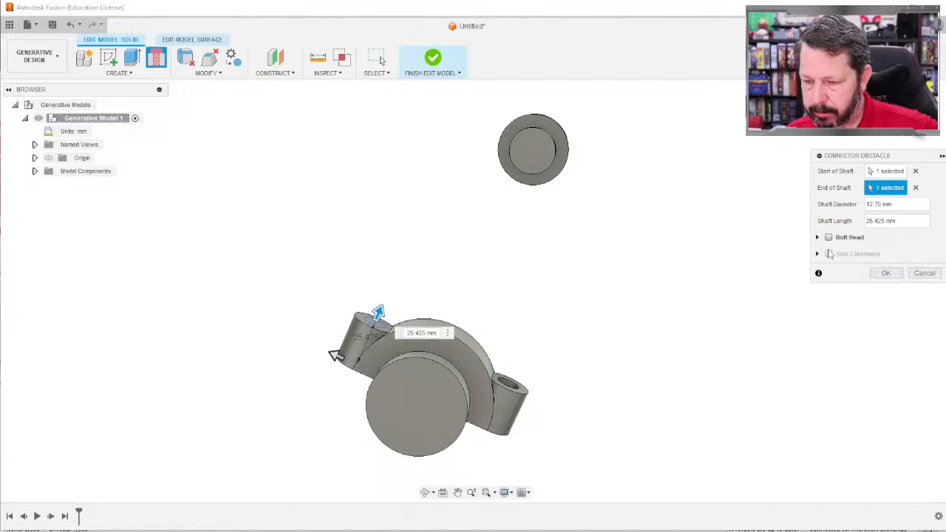
{"action": "left_click", "coordinate": [829, 237]}
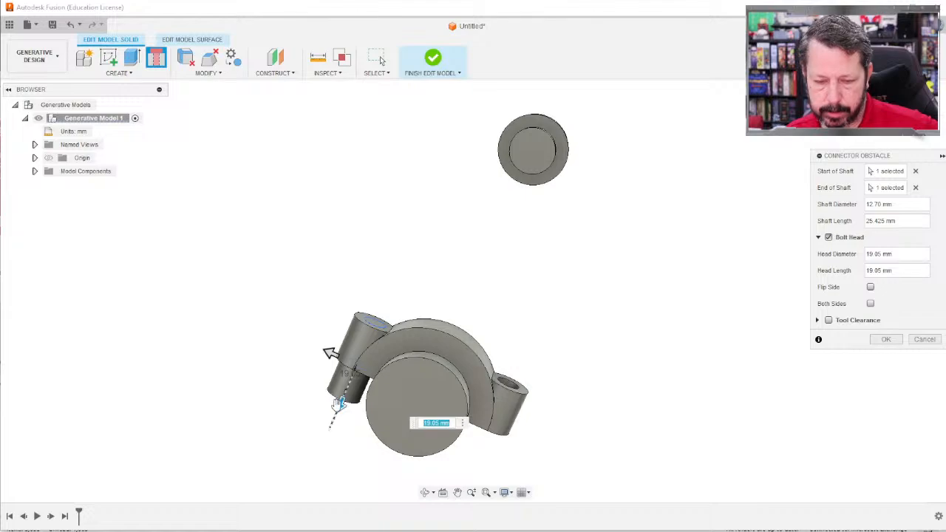
{"action": "mouse_move", "coordinate": [337, 403]}
{"action": "left_mouse_down"}
{"action": "mouse_move", "coordinate": [347, 378]}
{"action": "mouse_move", "coordinate": [324, 419]}
{"action": "mouse_move", "coordinate": [346, 378]}
{"action": "mouse_move", "coordinate": [339, 392]}
{"action": "mouse_move", "coordinate": [347, 390]}
{"action": "left_mouse_up"}
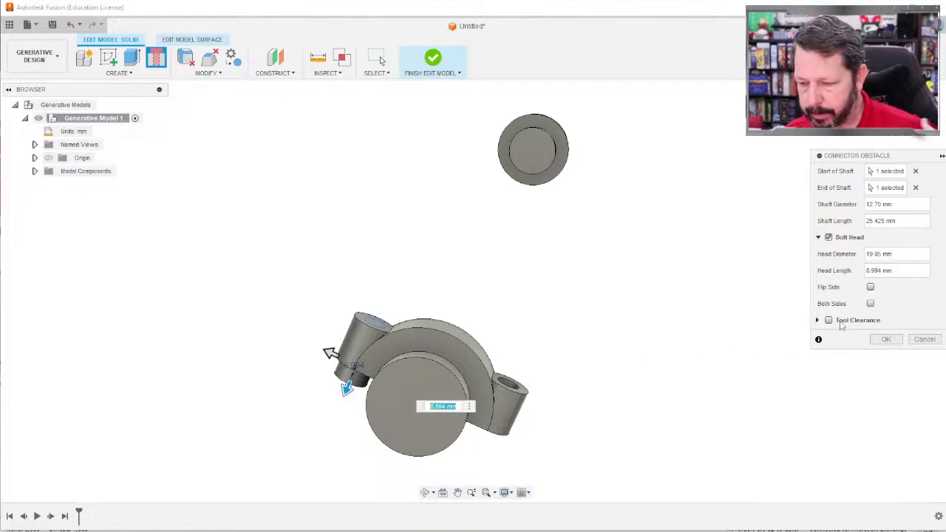
{"action": "left_click", "coordinate": [829, 238]}
{"action": "left_click", "coordinate": [886, 273]}
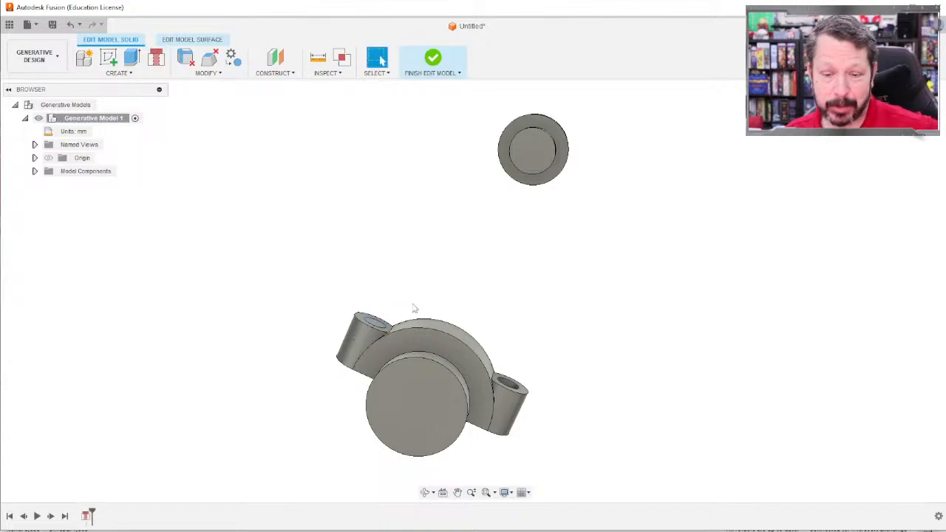
Create a matching 12.70 mm connector obstacle through the bolt hole in the large end's opposite lug.
{"action": "left_click", "coordinate": [156, 57]}
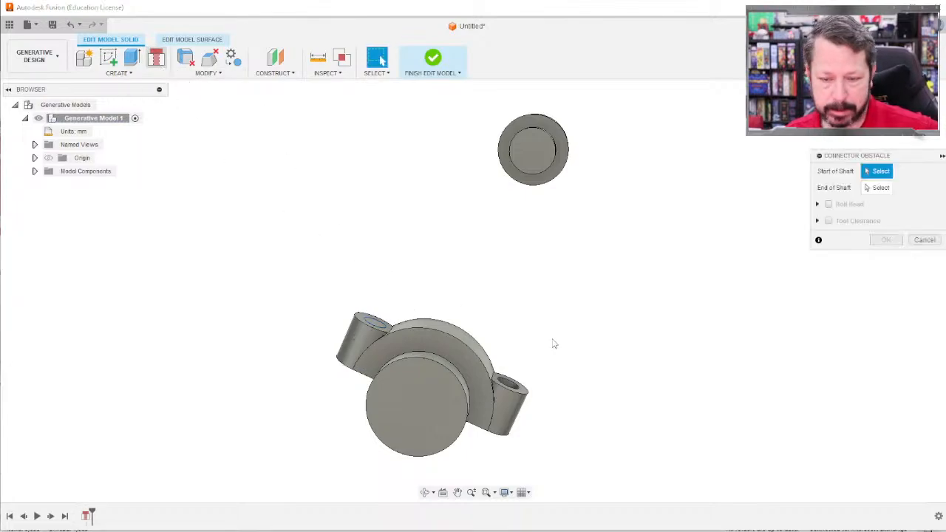
{"action": "middle_click_drag", "start_coordinate": [553, 342], "coordinate": [471, 360], "text": "shift"}
{"action": "left_click", "coordinate": [477, 354]}
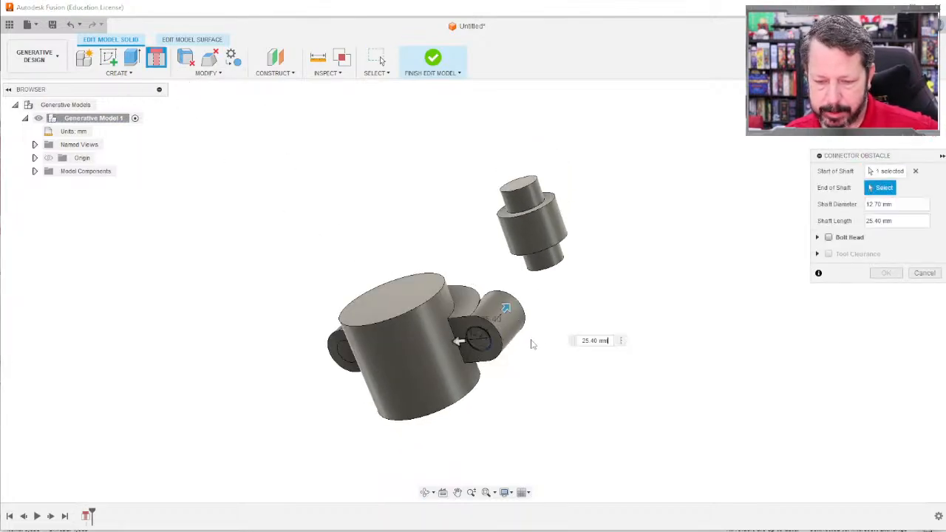
{"action": "middle_click_drag", "start_coordinate": [530, 343], "coordinate": [547, 382], "text": "shift"}
{"action": "left_click", "coordinate": [487, 394]}
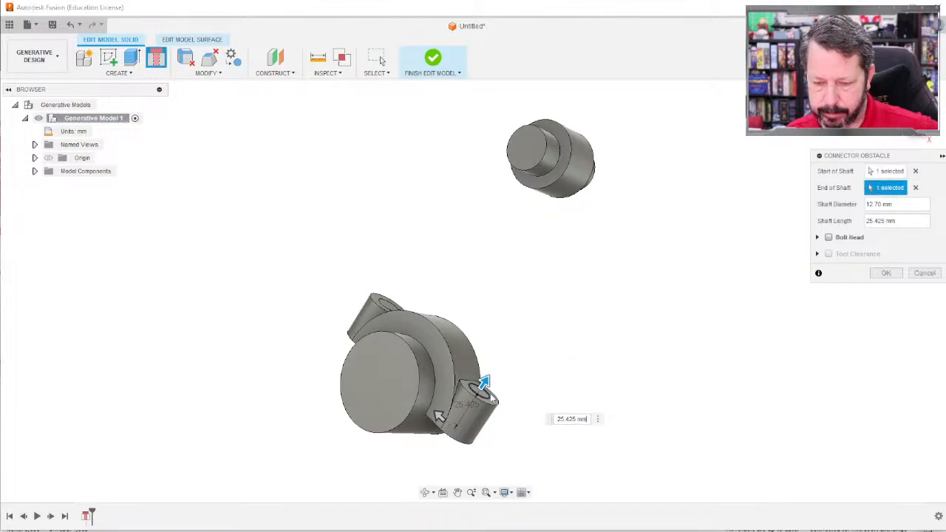
{"action": "left_click", "coordinate": [885, 273]}
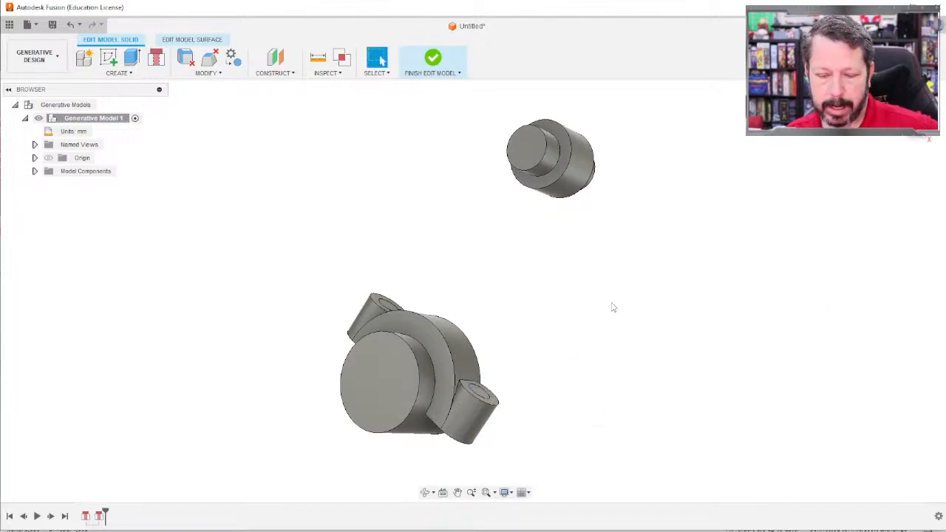
Finish editing the model and pre-check the study with the new bolt-hole obstacles.
{"action": "middle_click_drag", "start_coordinate": [613, 306], "coordinate": [622, 331], "text": "shift"}
{"action": "left_click", "coordinate": [457, 73]}
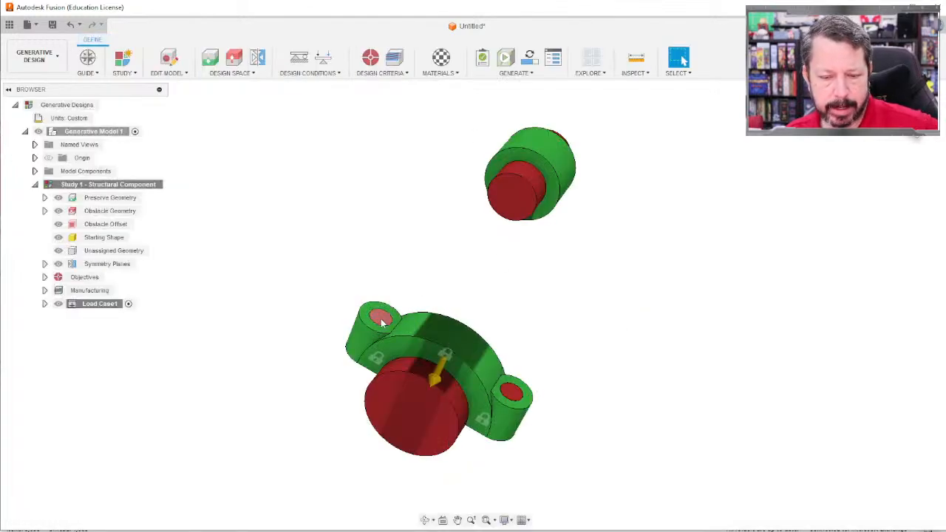
{"action": "left_click", "coordinate": [512, 73]}
{"action": "left_click", "coordinate": [497, 86]}
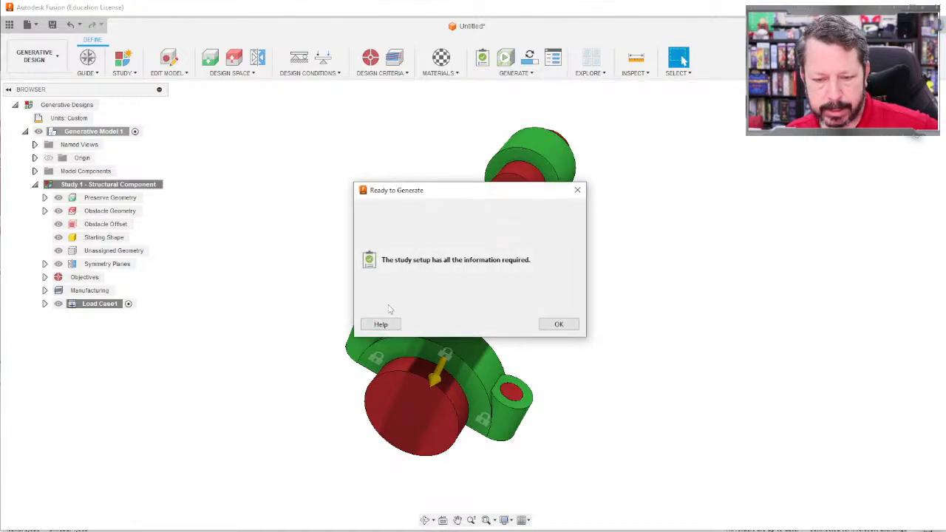
{"action": "left_click", "coordinate": [560, 326]}
Generate Study 1 - Structural Component, saving the design as MEEN432_Con_rod when asked.
{"action": "left_click", "coordinate": [516, 73]}
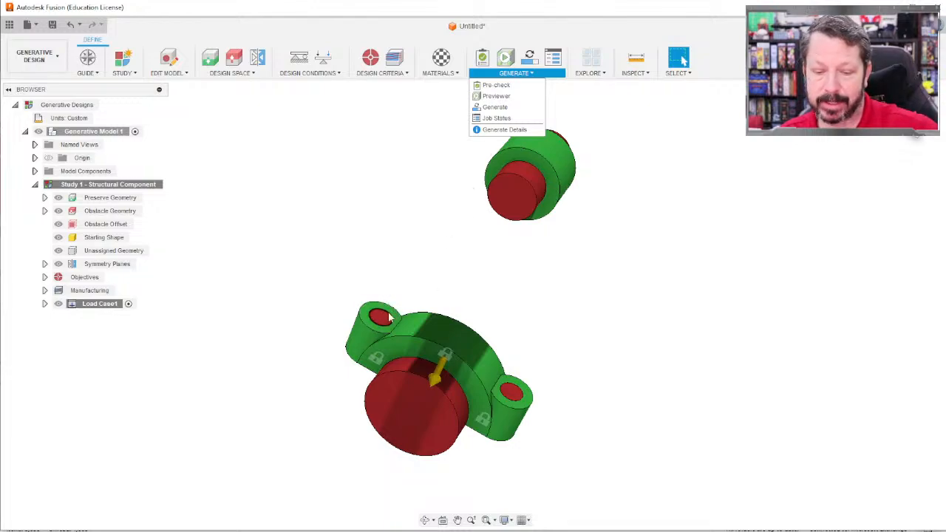
{"action": "left_click", "coordinate": [494, 108]}
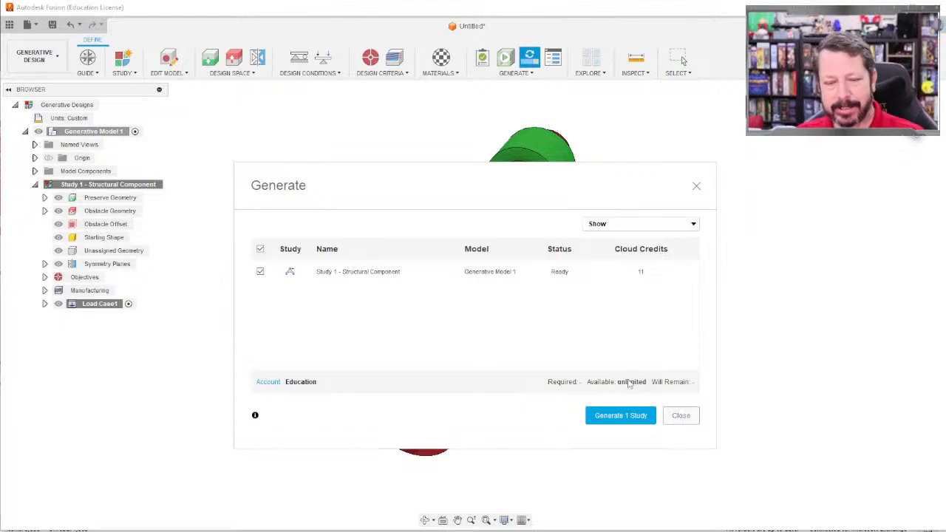
{"action": "left_click", "coordinate": [620, 415]}
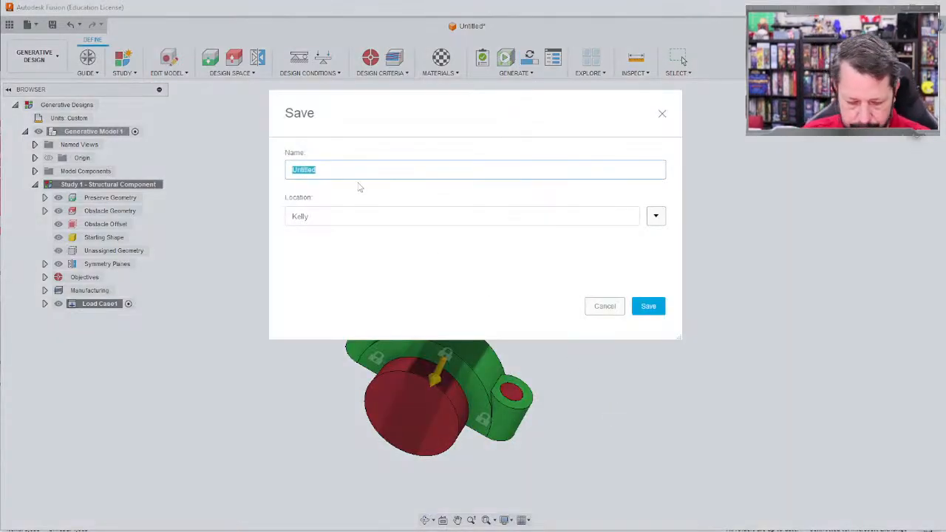
{"action": "type", "text": "MEEN432_"}
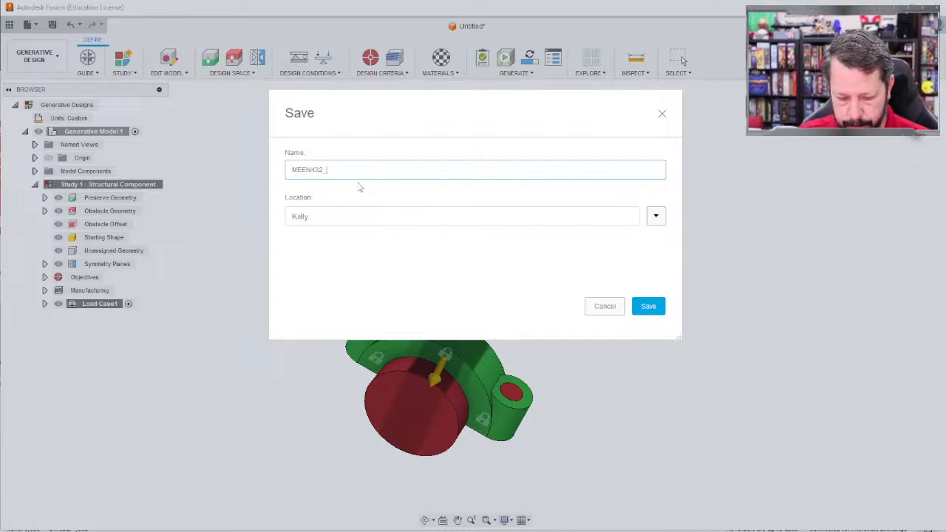
{"action": "type", "text": "Con_rod"}
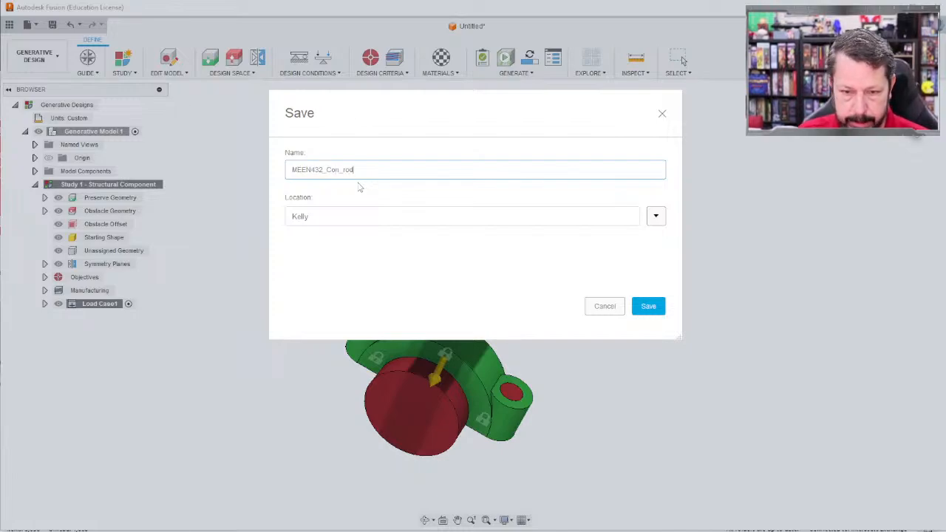
{"action": "left_click", "coordinate": [657, 308]}
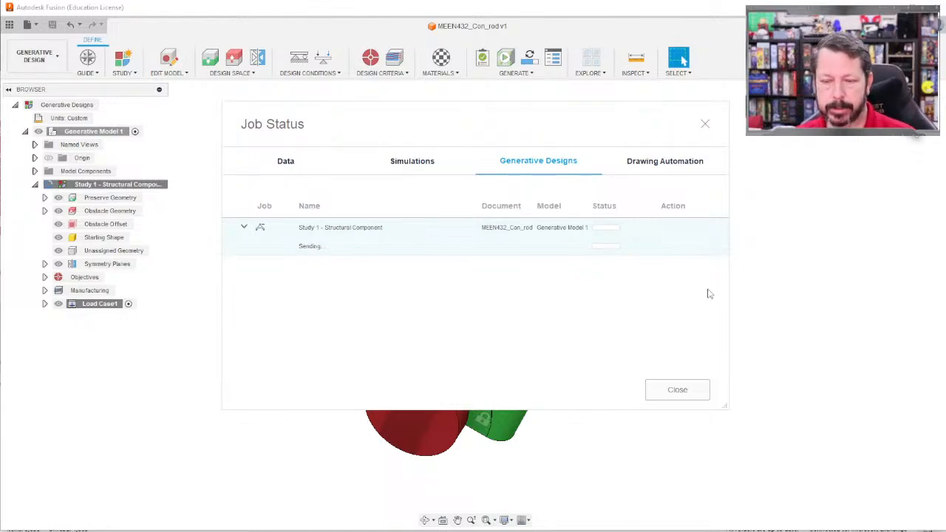
Dismiss the outcome thumbnails notice and close the job status window.
{"action": "mouse_move", "coordinate": [609, 252]}
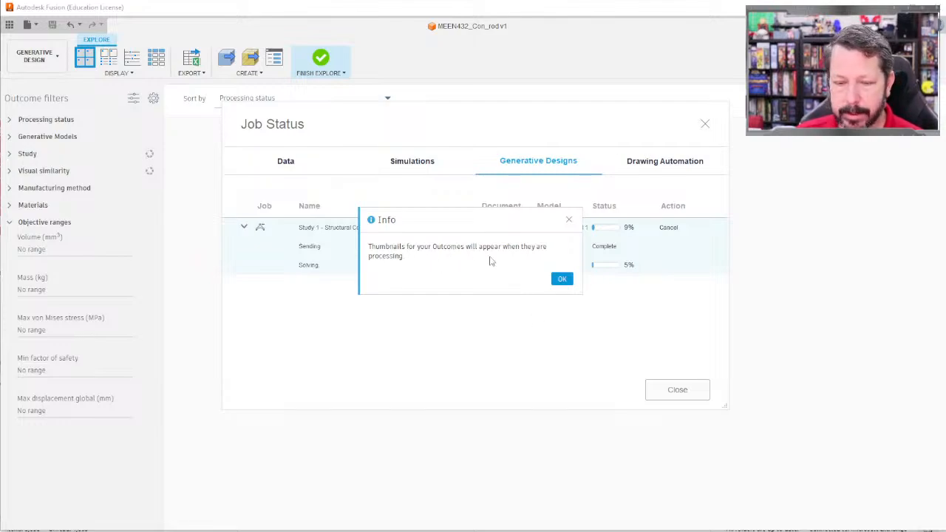
{"action": "left_click", "coordinate": [562, 279]}
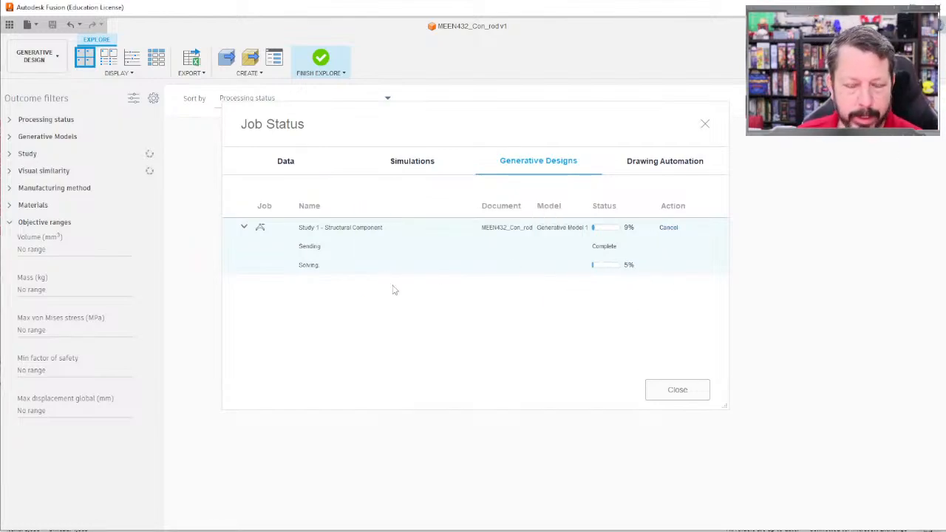
{"action": "left_click", "coordinate": [654, 390]}
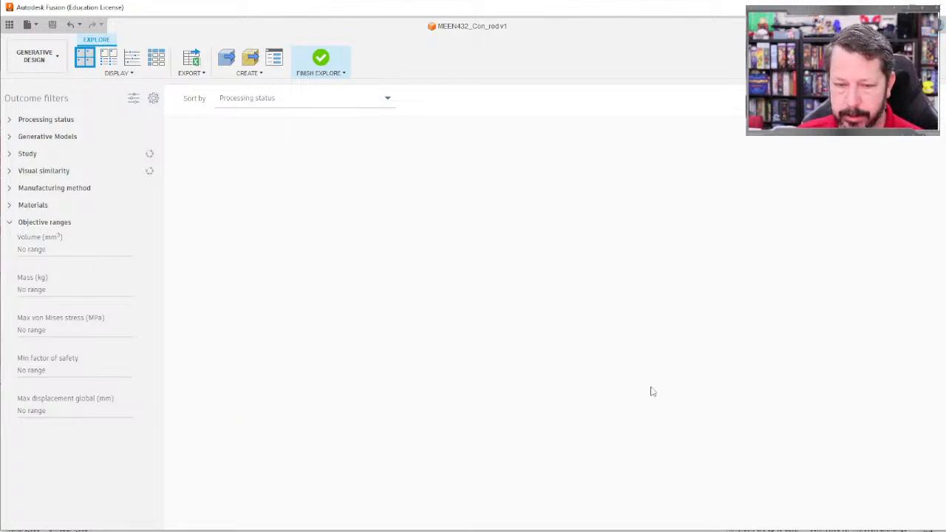
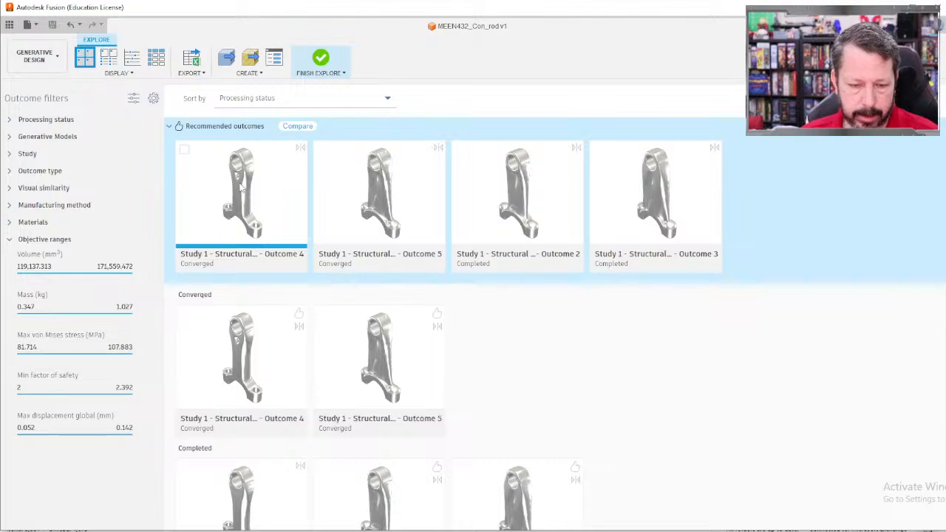
Inspect the recommended Outcome 4 from several angles, check the available design creation options, and return to the outcomes overview.
{"action": "scroll", "coordinate": [273, 340], "scroll_direction": "down", "scroll_amount": 1}
{"action": "scroll", "coordinate": [273, 340], "scroll_direction": "up", "scroll_amount": 1}
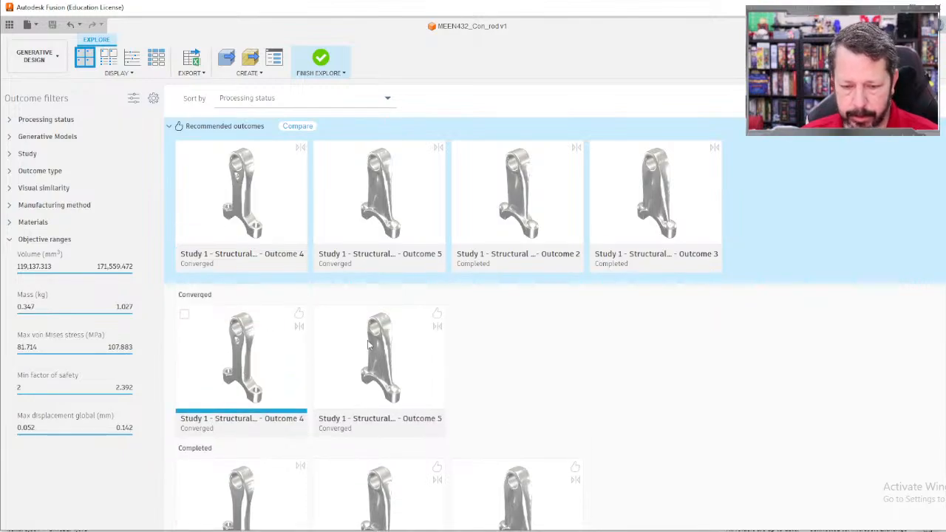
{"action": "scroll", "coordinate": [761, 374], "scroll_direction": "down", "scroll_amount": 1}
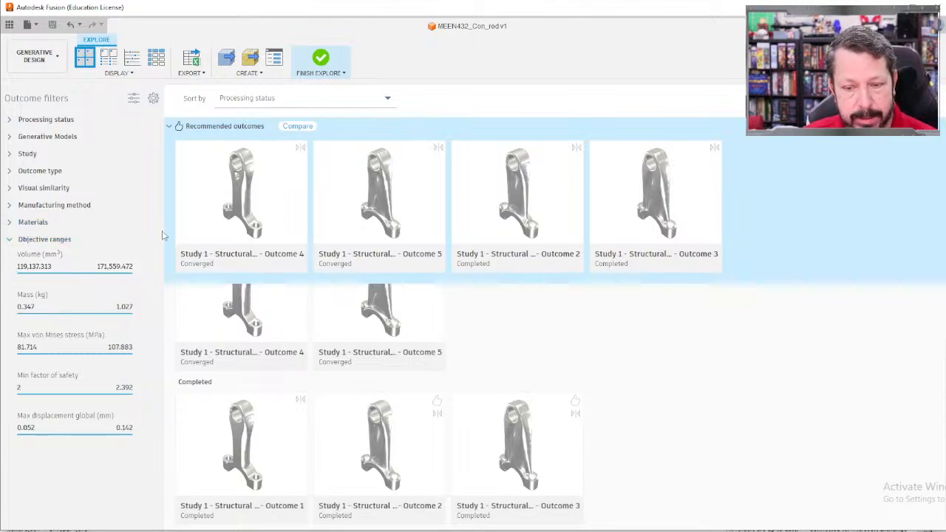
{"action": "double_click", "coordinate": [246, 212]}
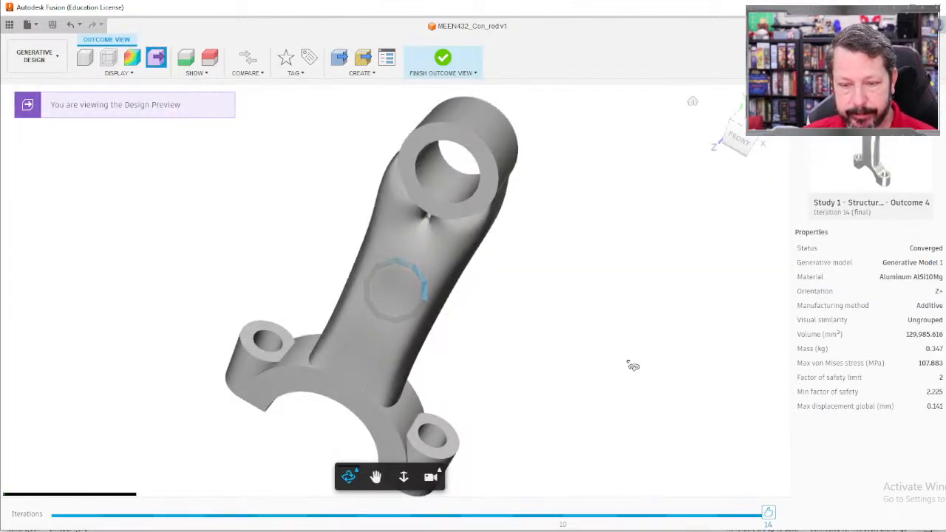
{"action": "middle_click_drag", "start_coordinate": [631, 363], "coordinate": [602, 325], "text": "shift"}
{"action": "left_click_drag", "start_coordinate": [448, 228], "coordinate": [439, 313]}
{"action": "left_click", "coordinate": [361, 72]}
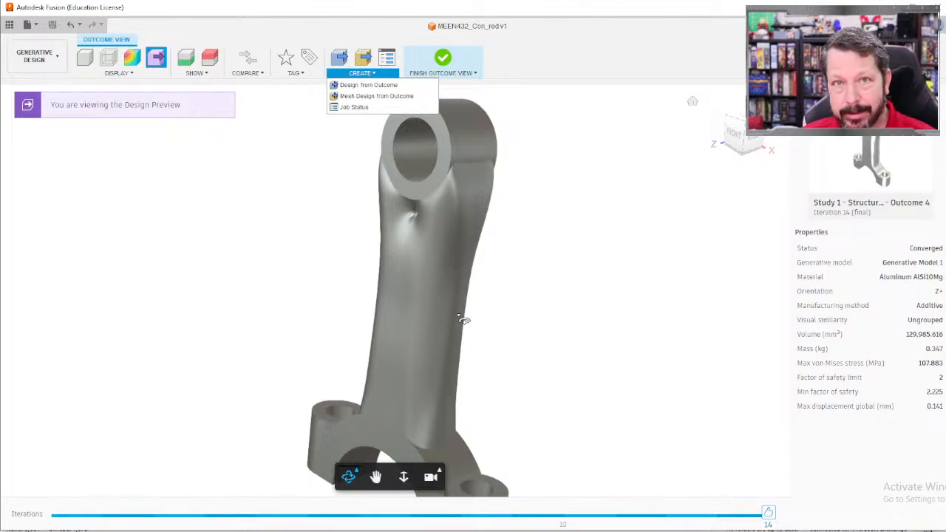
{"action": "left_click_drag", "start_coordinate": [465, 317], "coordinate": [495, 254]}
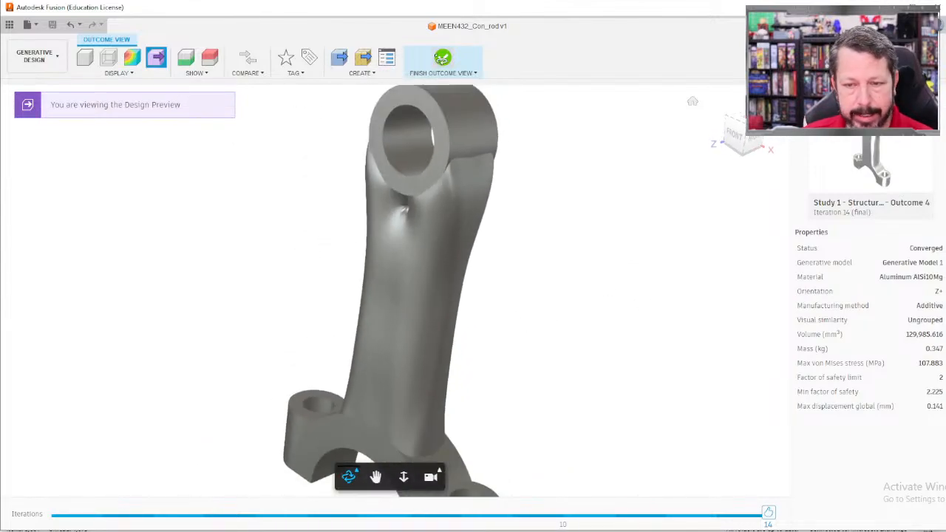
{"action": "left_click", "coordinate": [443, 58]}
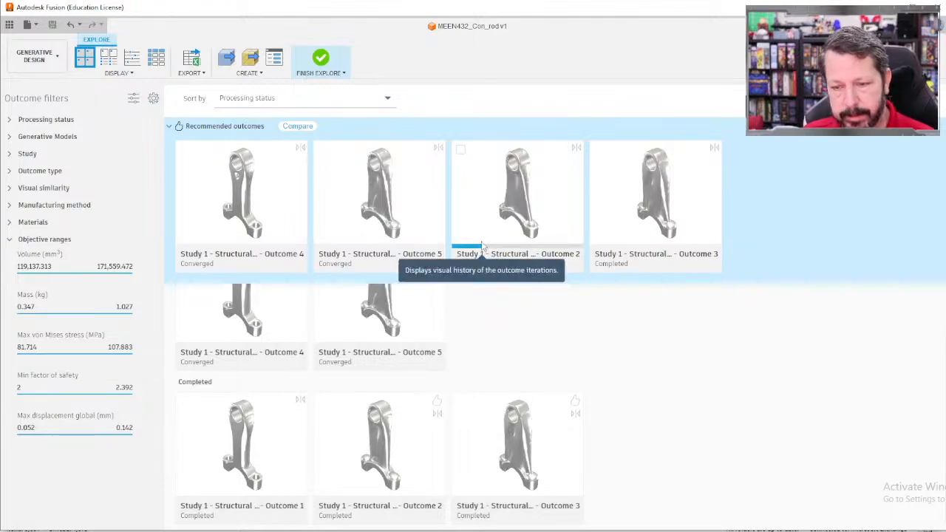
Examine the recommended Outcome 2 at iterations 2, 20, 24 and 27, and return to the outcomes overview.
{"action": "double_click", "coordinate": [527, 214]}
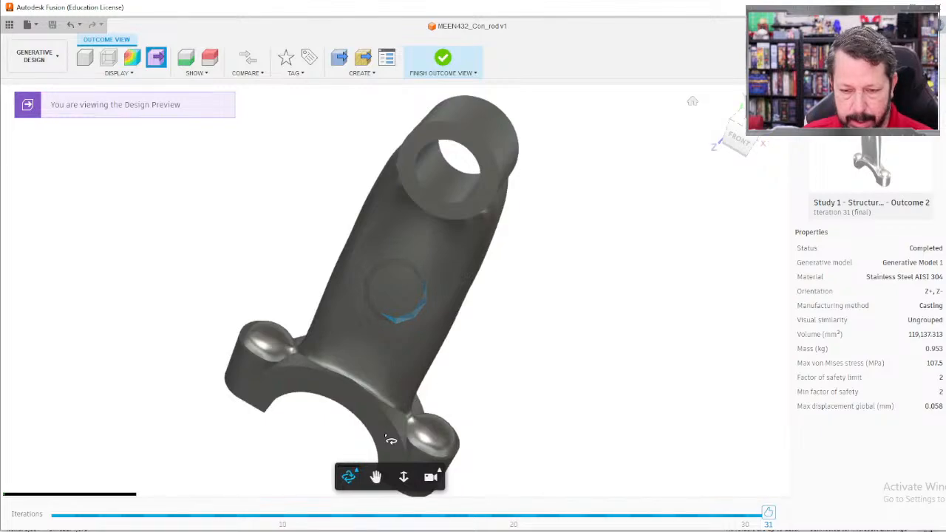
{"action": "left_click_drag", "start_coordinate": [529, 419], "coordinate": [489, 347]}
{"action": "left_click", "coordinate": [282, 515]}
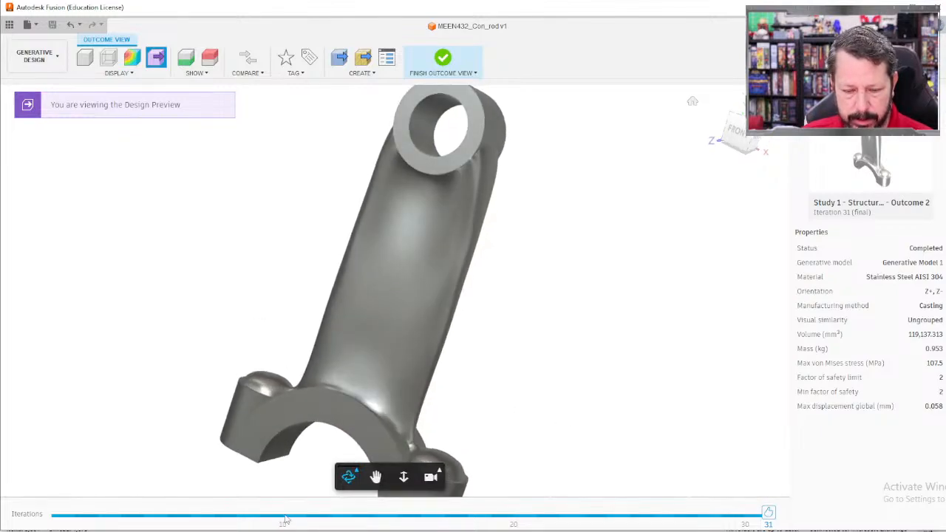
{"action": "left_click", "coordinate": [97, 516]}
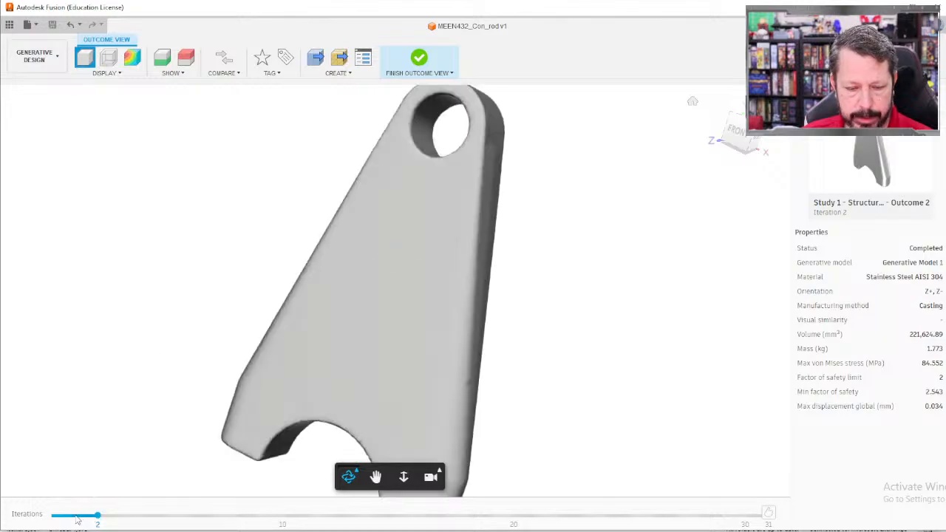
{"action": "left_click", "coordinate": [514, 515]}
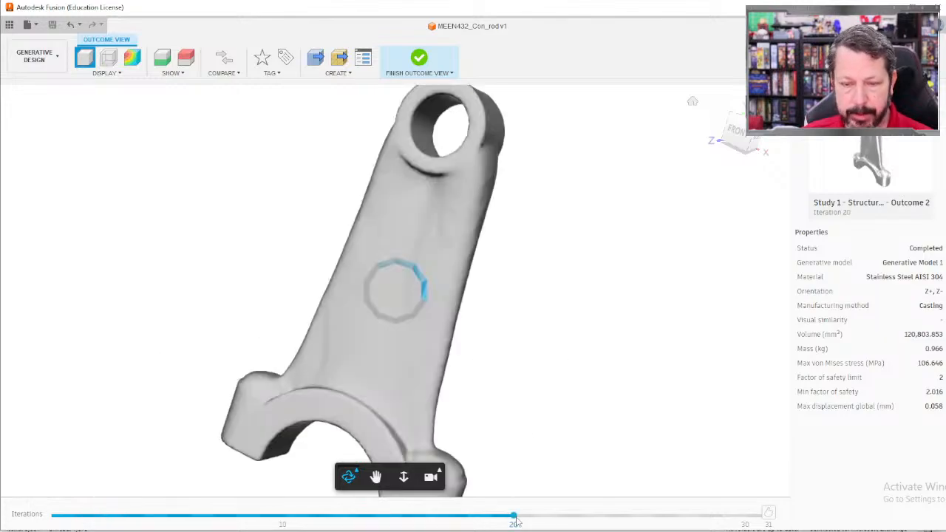
{"action": "left_click", "coordinate": [606, 516]}
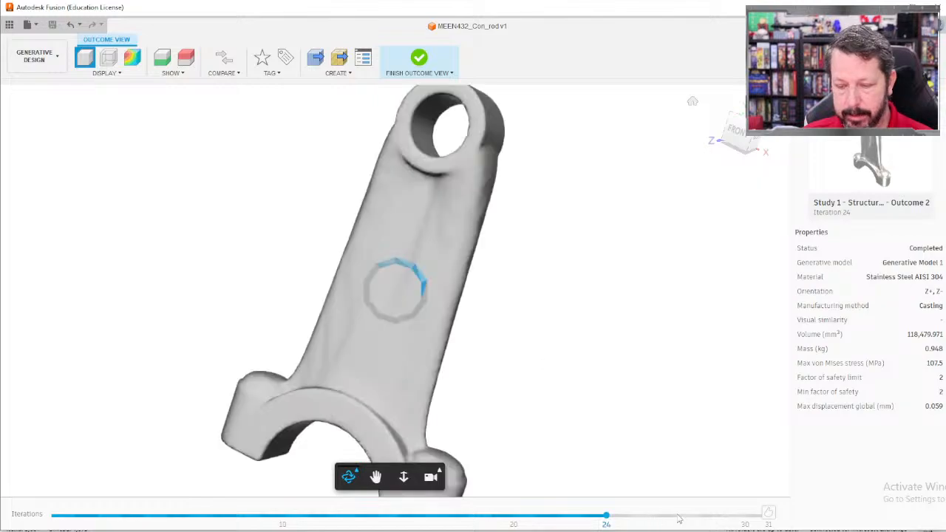
{"action": "left_click", "coordinate": [676, 516]}
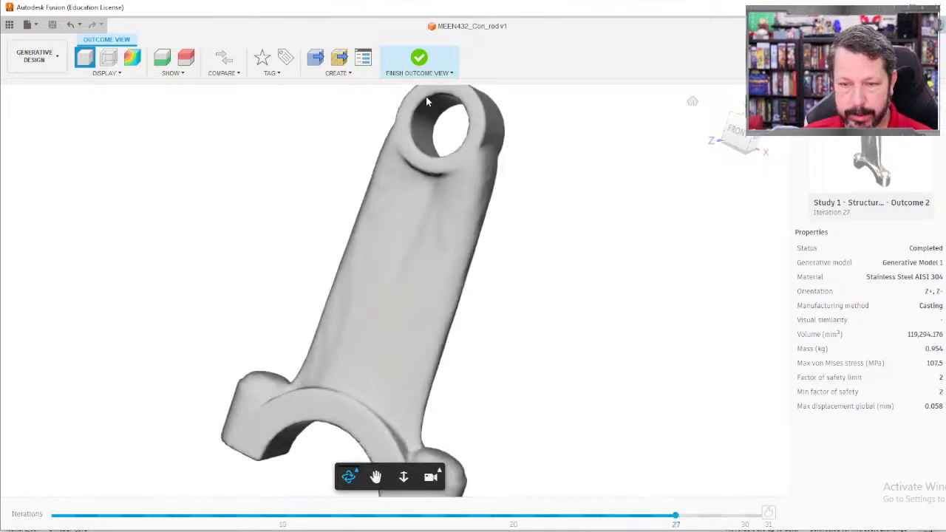
{"action": "left_click", "coordinate": [429, 73]}
{"action": "left_click", "coordinate": [425, 84]}
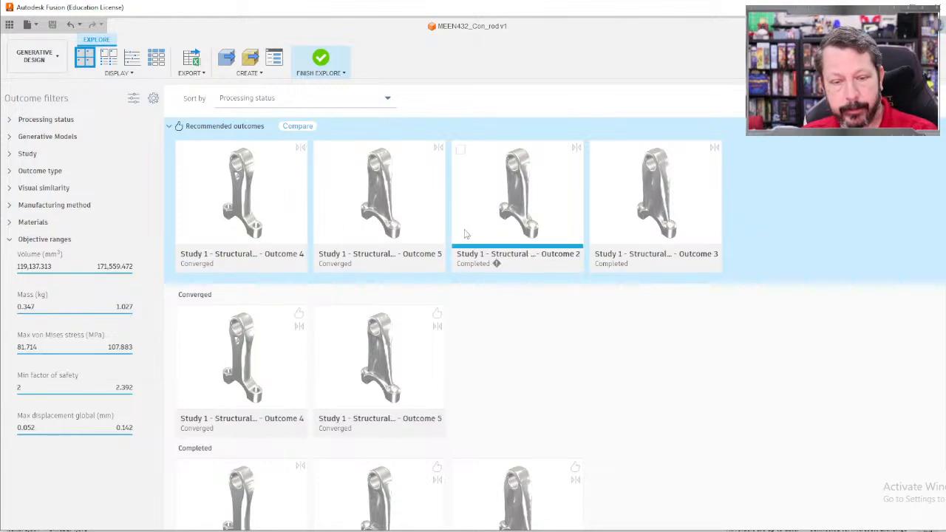
{"action": "scroll", "coordinate": [505, 403], "scroll_direction": "down", "scroll_amount": 1}
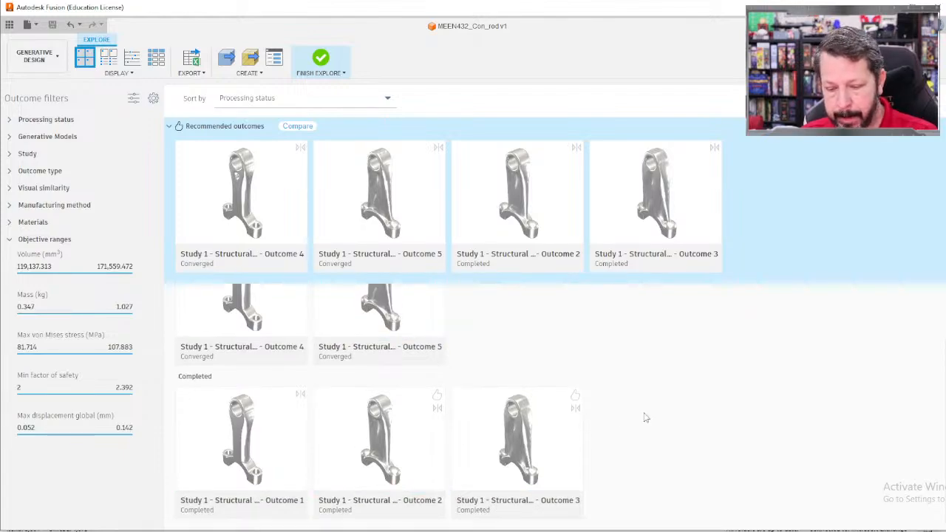
{"action": "scroll", "coordinate": [645, 417], "scroll_direction": "up", "scroll_amount": 1}
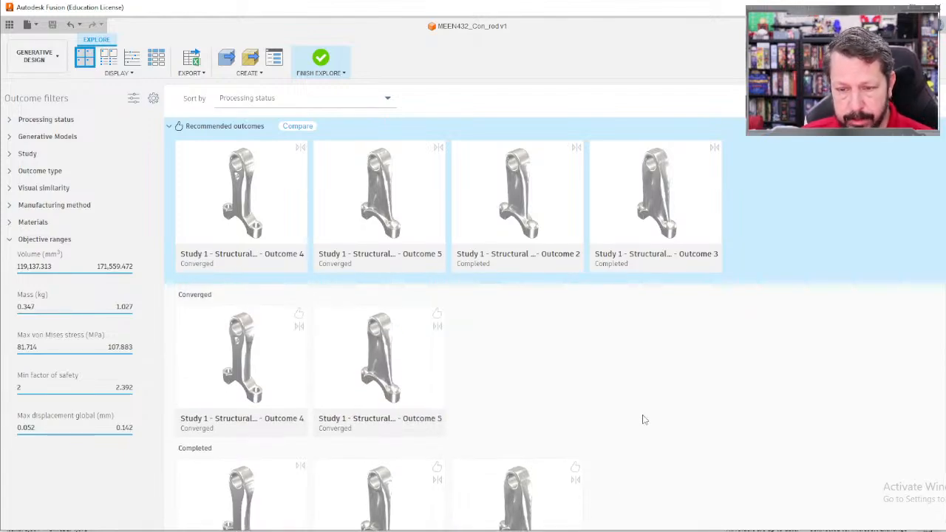